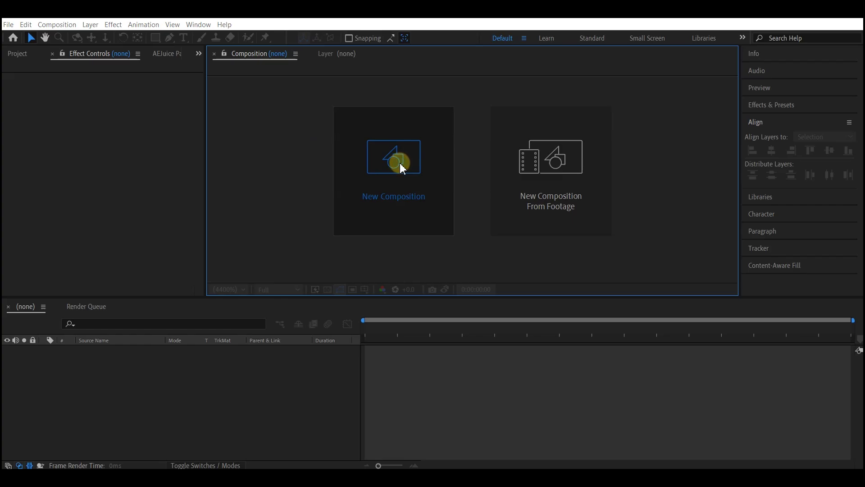
Step: Create a 1920 × 1080 px composition named main at 30 fps with a duration of 0:00:10:00
click(402, 169)
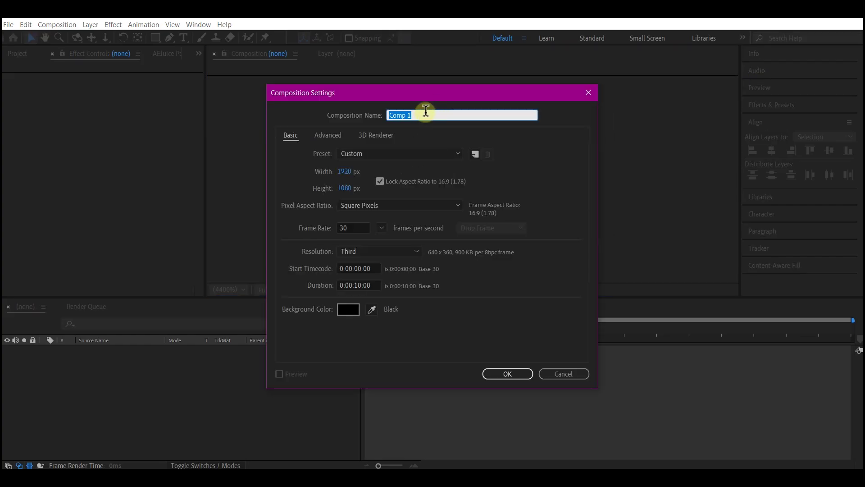
text(main)
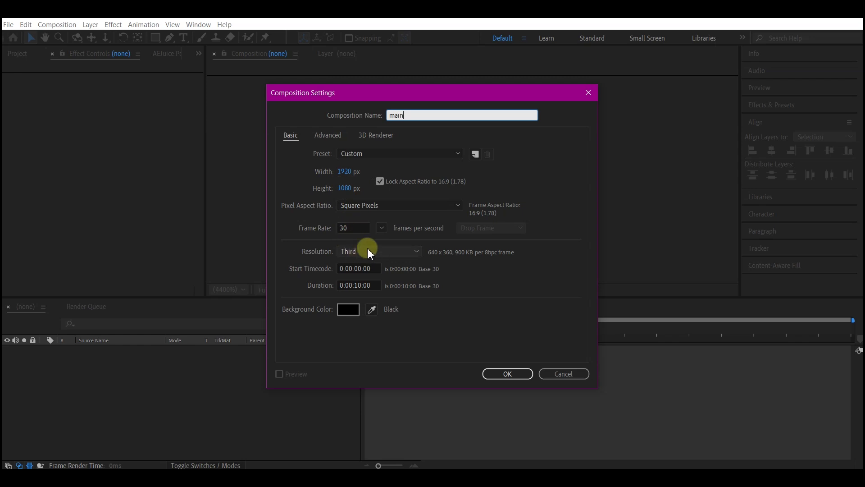
click(378, 286)
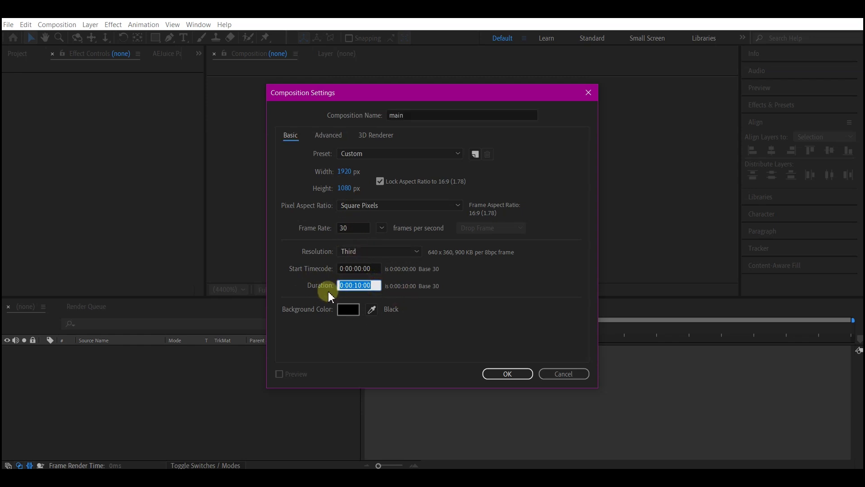
click(505, 374)
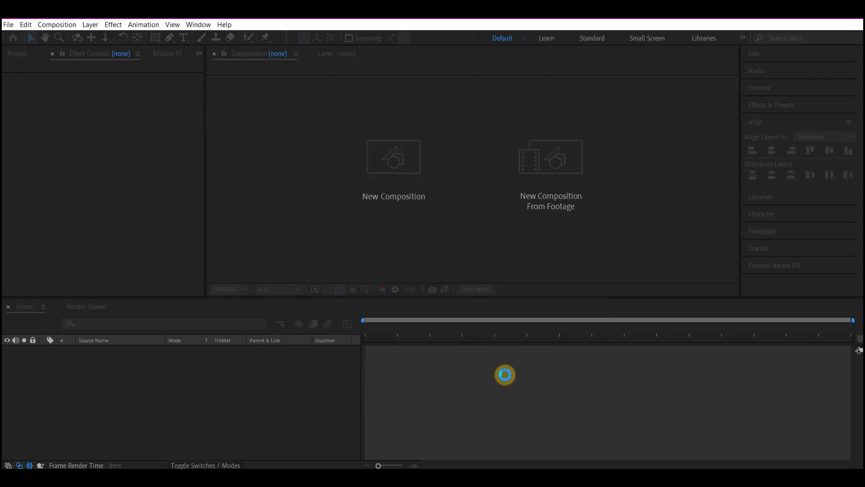
Step: Add a black, composition-sized solid layer named bg
right_click(344, 391)
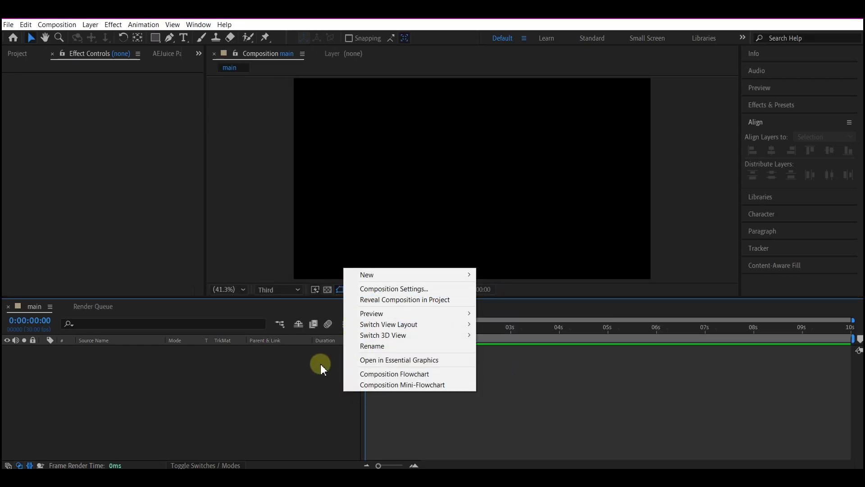
mouse_move(369, 276)
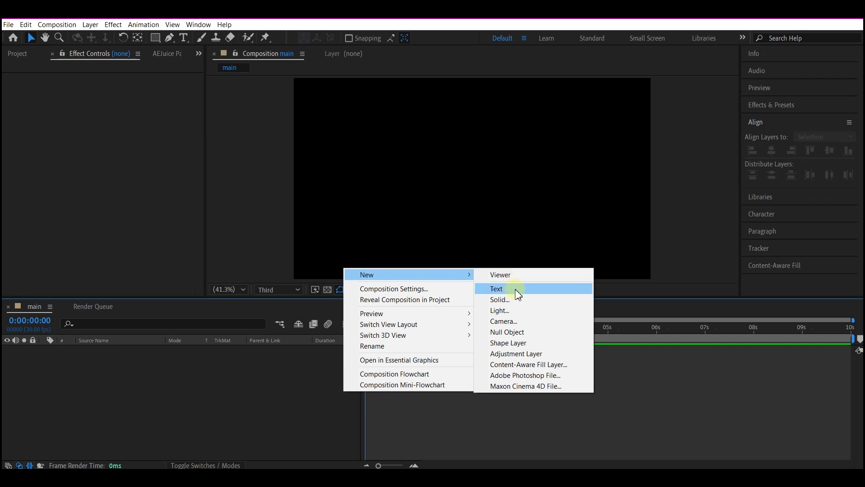
click(501, 299)
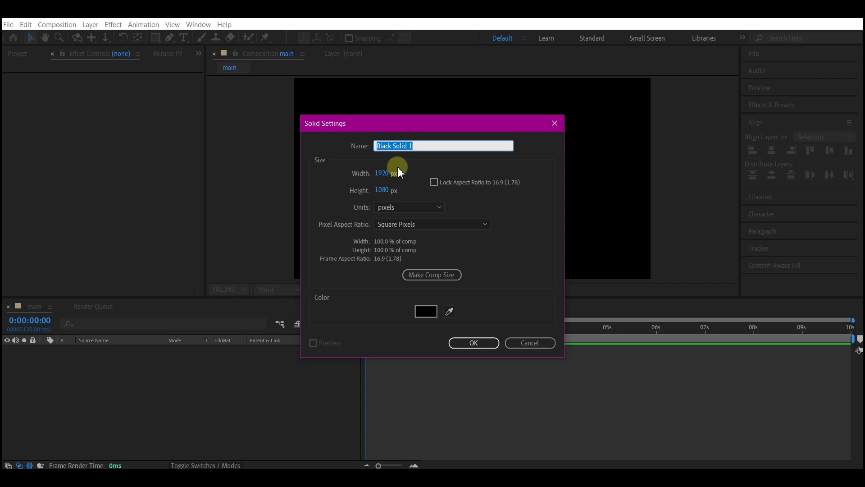
text(bg)
click(474, 343)
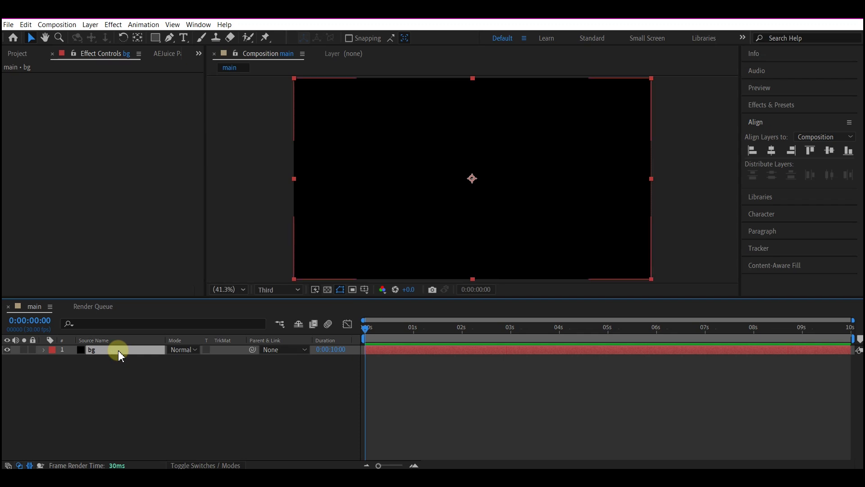
Step: Duplicate the bg layer and rename the upper copy fire
key(ctrl+d)
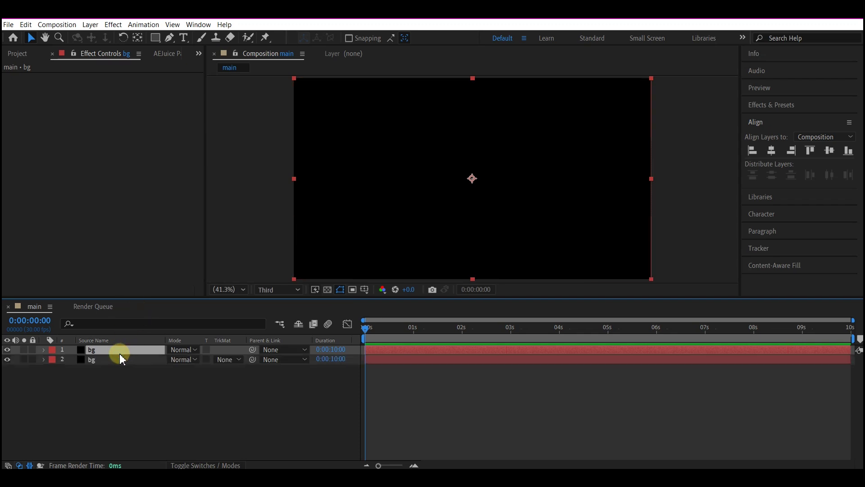
key(Return)
text(fire)
key(Return)
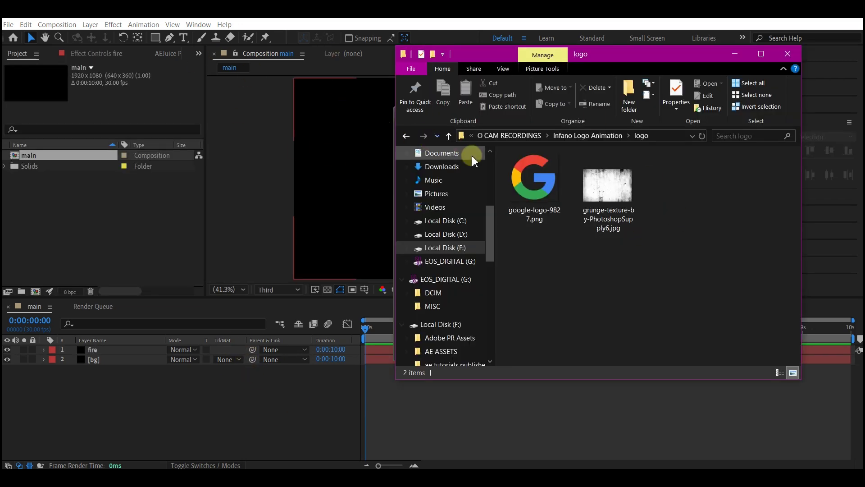
Step: Import google-logo-9827.png as a layer above fire in the main composition and scale it to 36%
drag(543, 189, 88, 249)
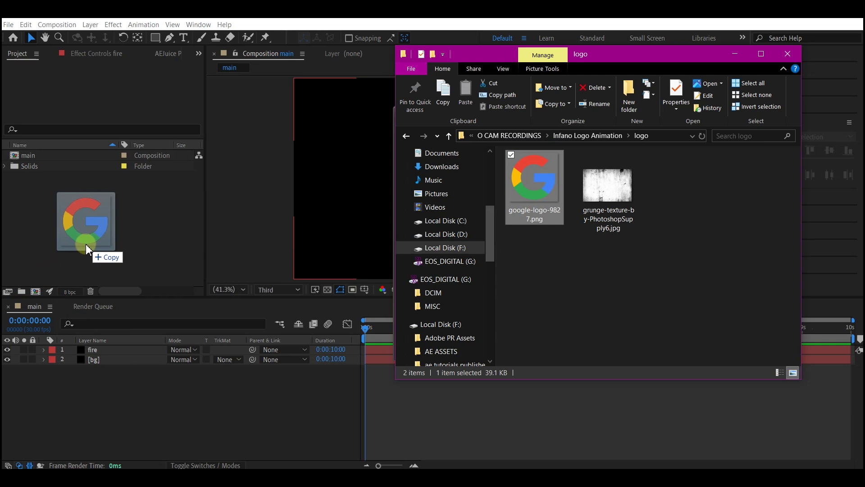
drag(87, 249, 83, 243)
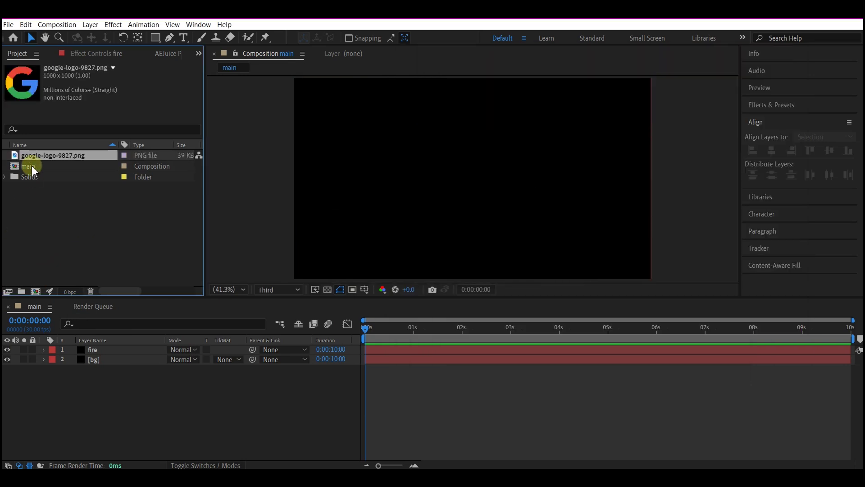
drag(39, 158, 96, 347)
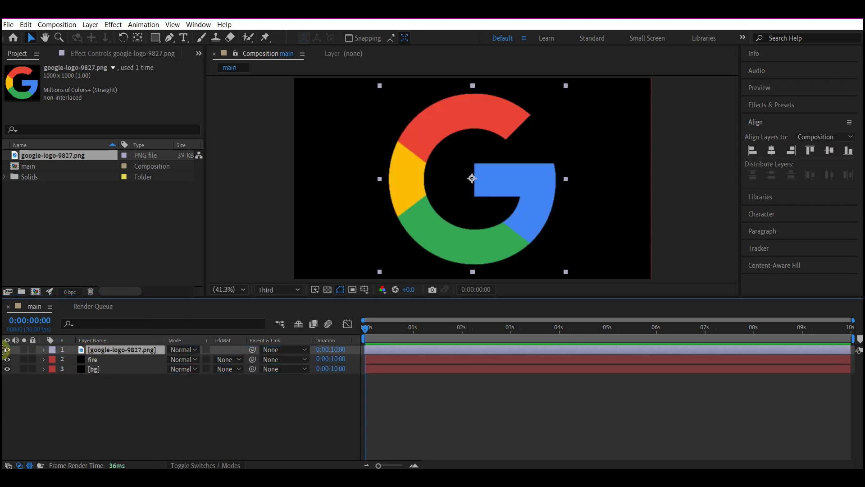
key(s)
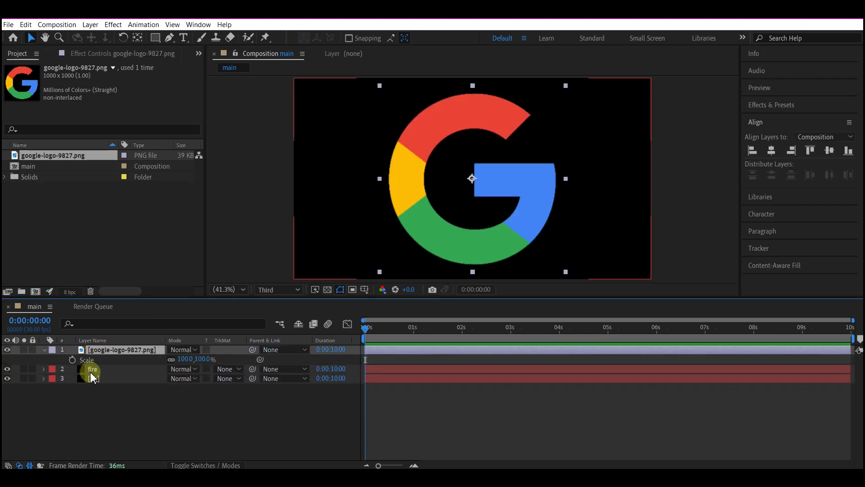
drag(186, 361, 63, 413)
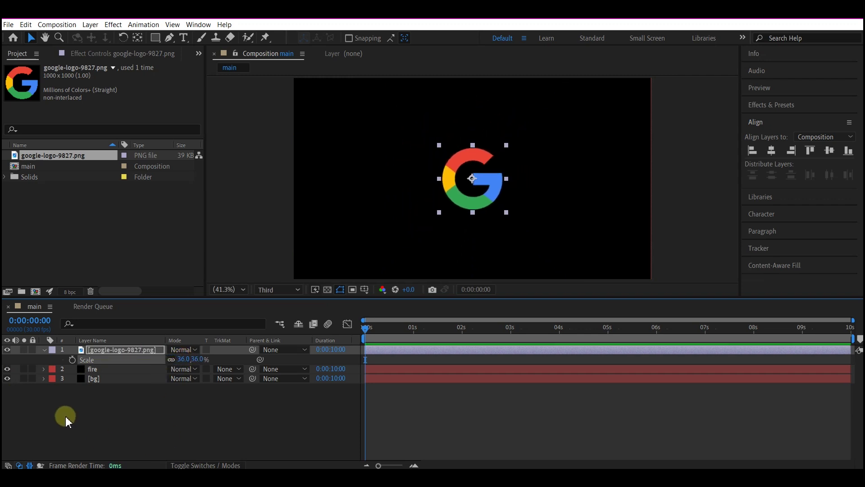
Step: Pre-compose the logo layer as logoholder, moving all attributes into the new composition
click(121, 353)
key(ctrl+shift+c)
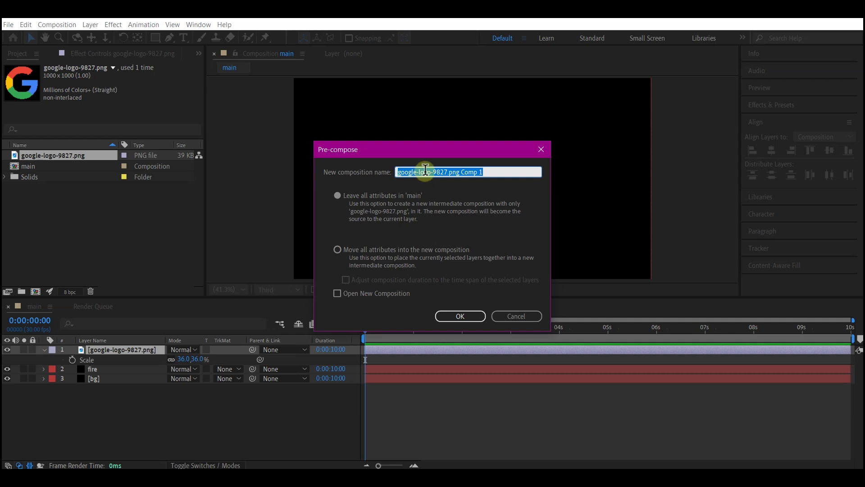
text(logoholder)
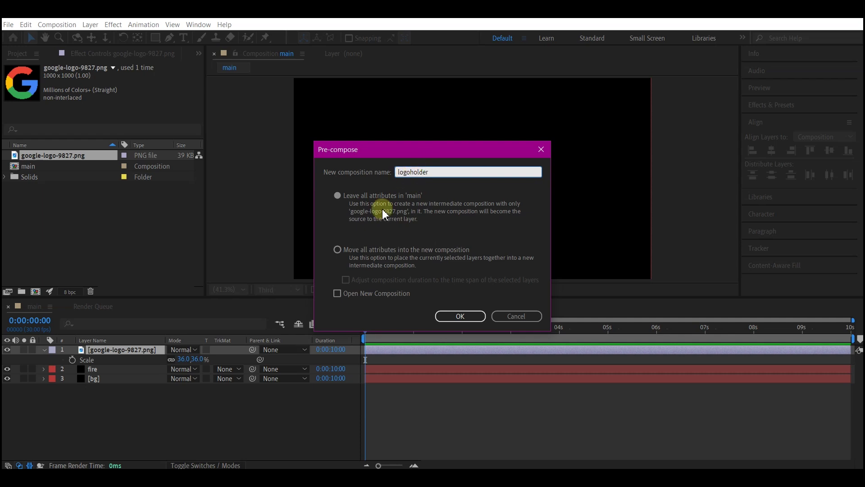
click(338, 250)
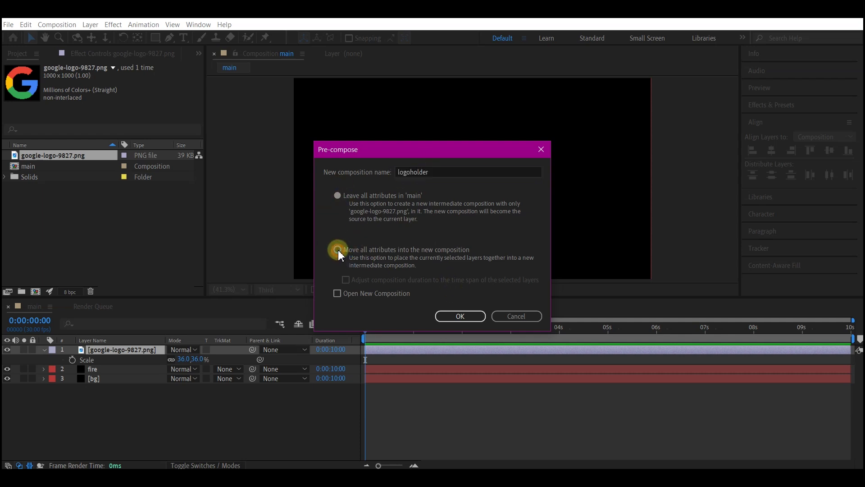
click(467, 316)
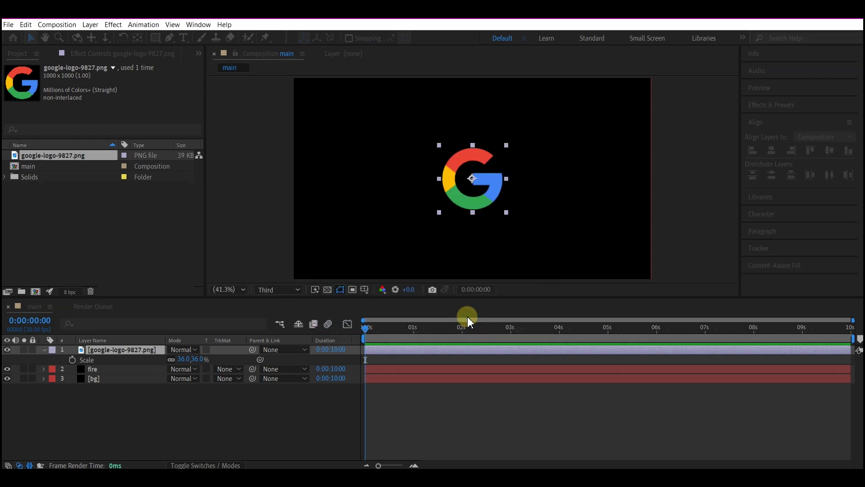
Step: Draw a straight vertical mask path on the fire layer with the Pen tool, running from below the logo through its centre to above it
click(96, 368)
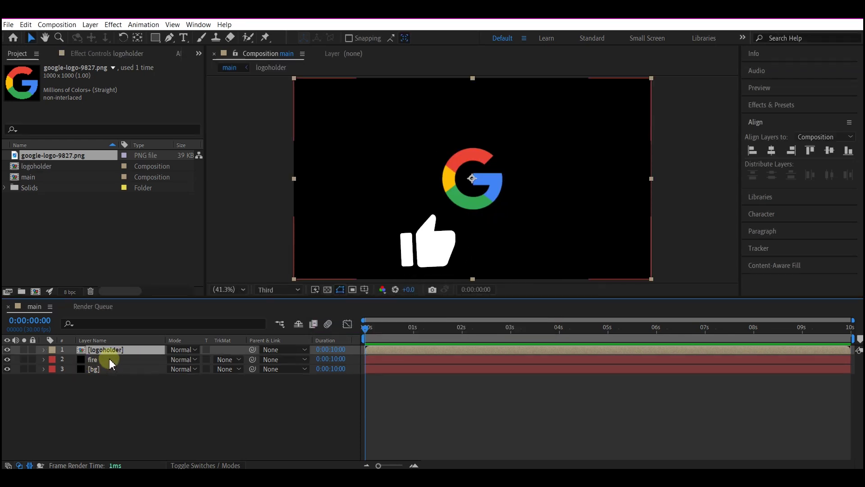
click(102, 359)
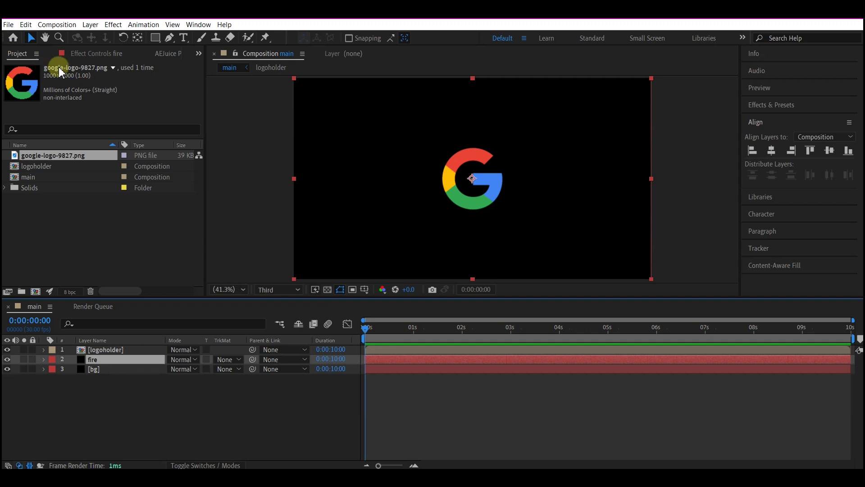
click(171, 40)
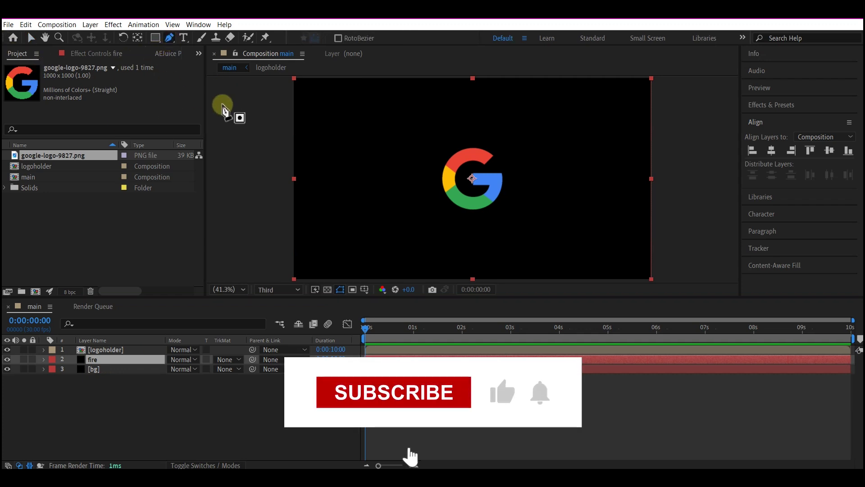
click(471, 266)
click(471, 129)
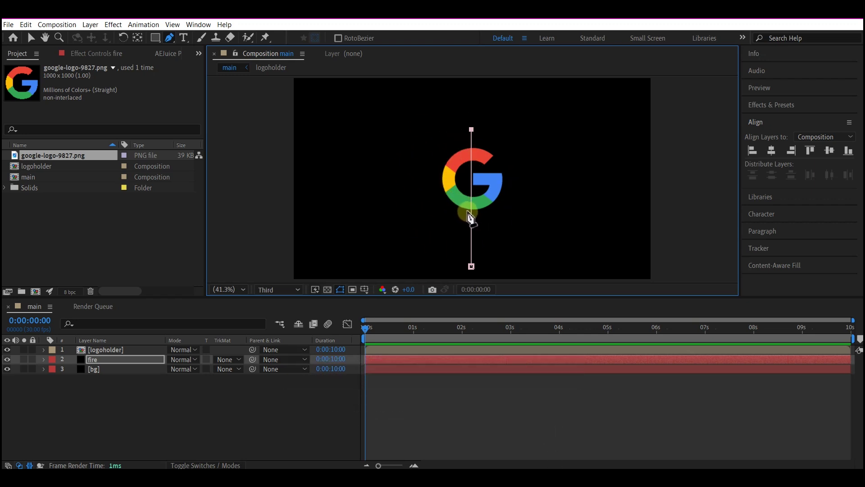
Step: Draw a second, curved mask path on the fire layer, following the logo's left outer edge from its bottom to its top
scroll(471, 225, up, 1)
scroll(459, 165, up, 3)
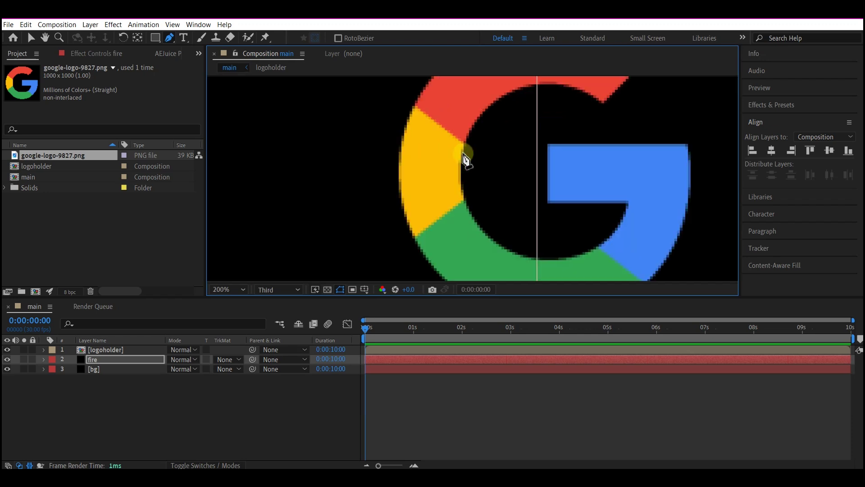
scroll(464, 159, down, 1)
drag(416, 181, 415, 116)
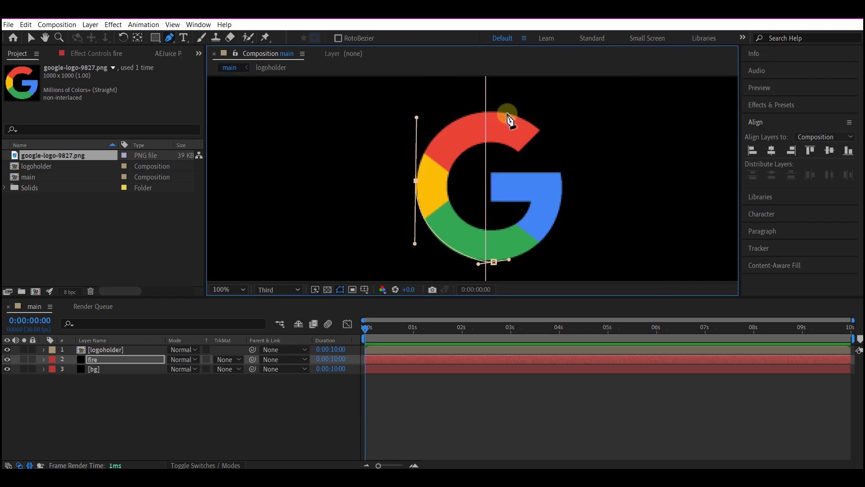
click(496, 112)
key(v)
Step: With the playhead at 0:00:01:09, apply the Saber effect to the fire layer using the Inferno preset
click(428, 328)
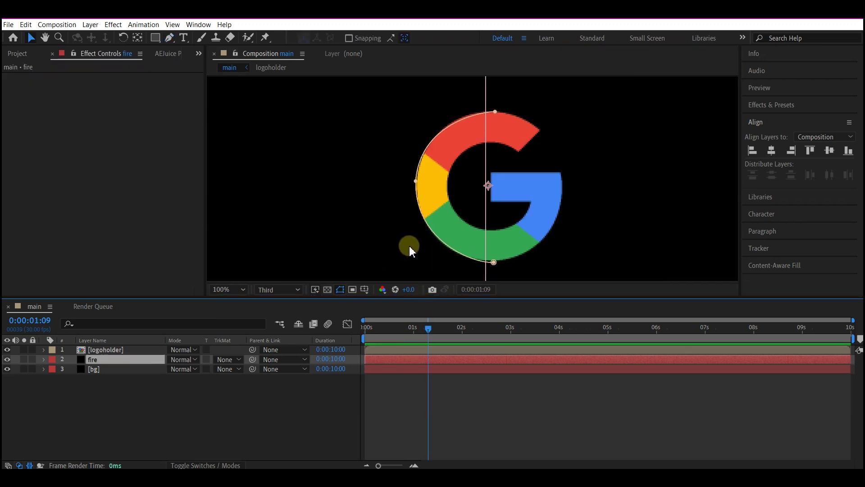
key(ctrl+space)
text(s)
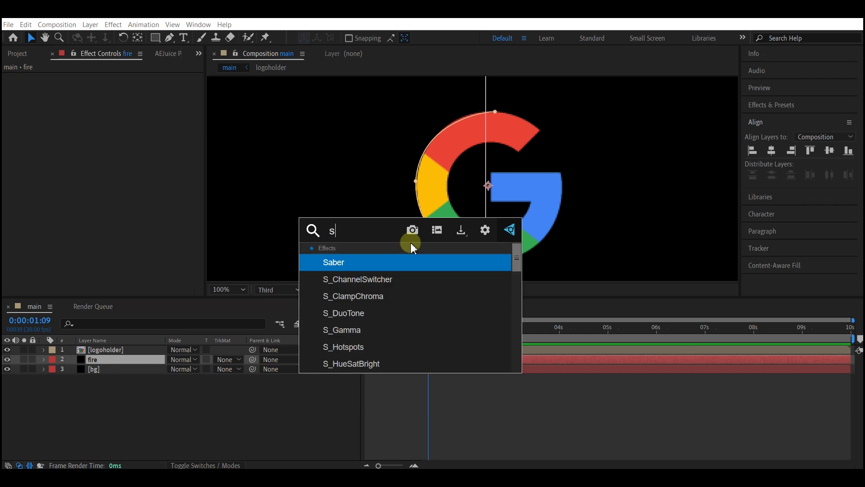
text(abet)
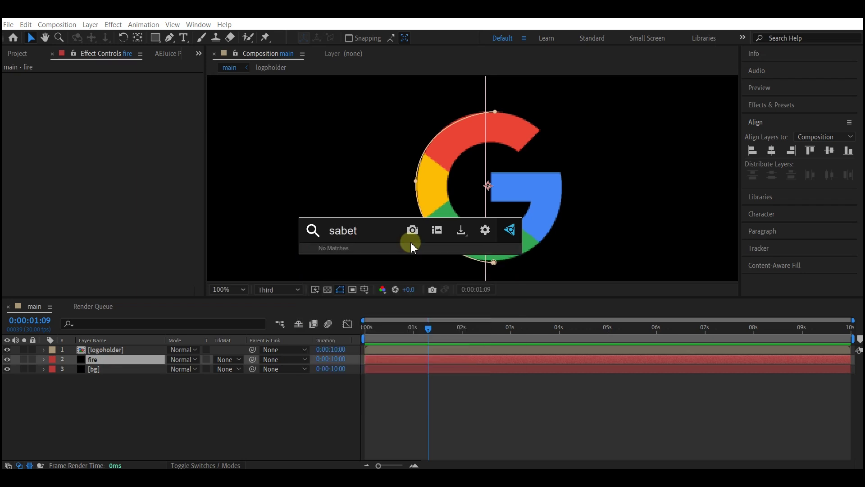
key(BackSpace)
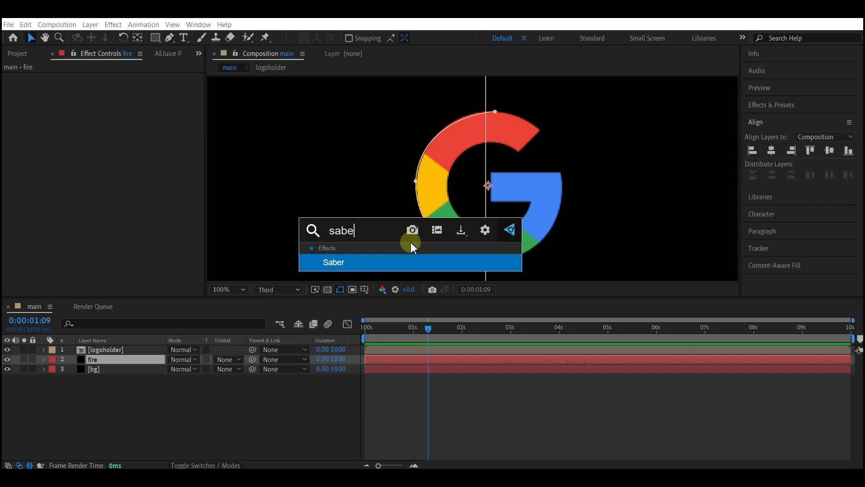
text(r)
click(375, 265)
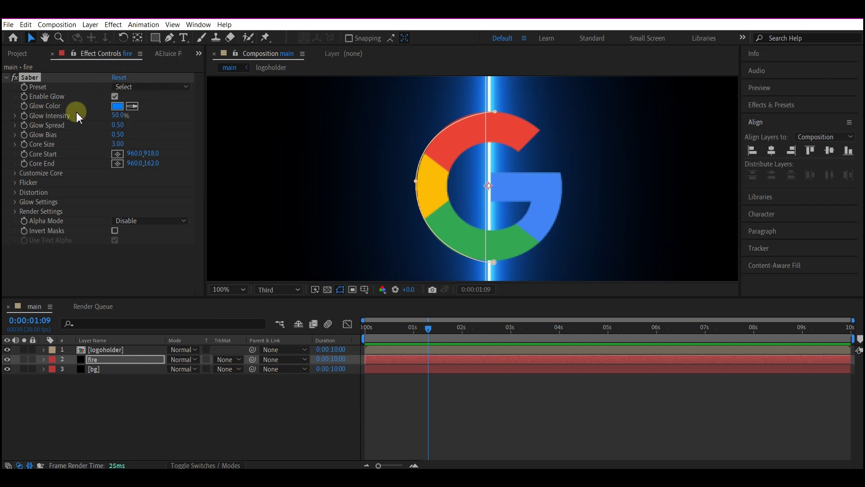
click(139, 88)
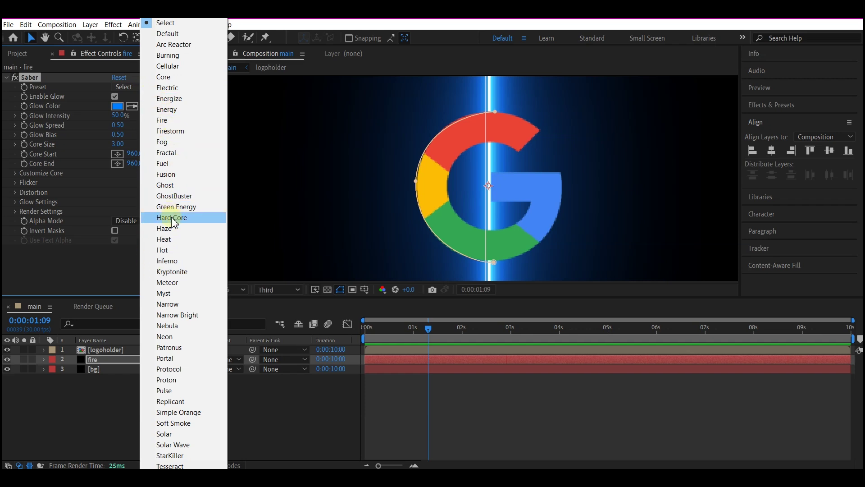
click(182, 260)
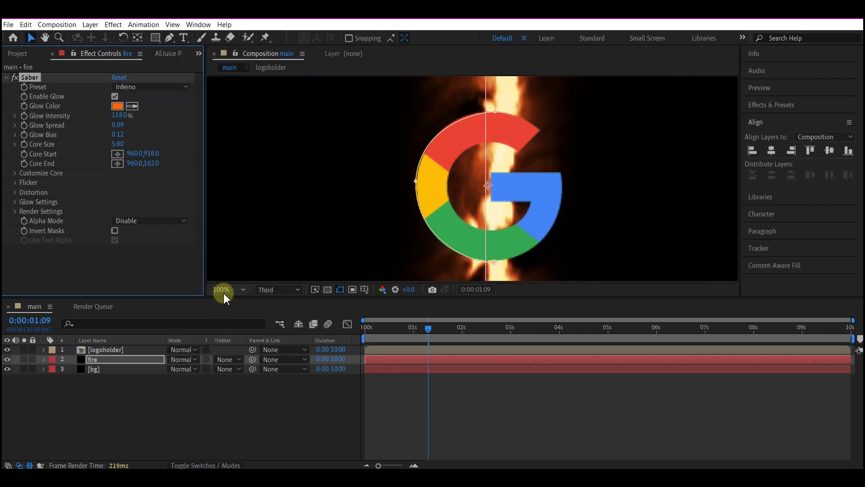
Step: Set the Saber core type to Layer Masks and sample the logo's blue as the glow color
click(225, 291)
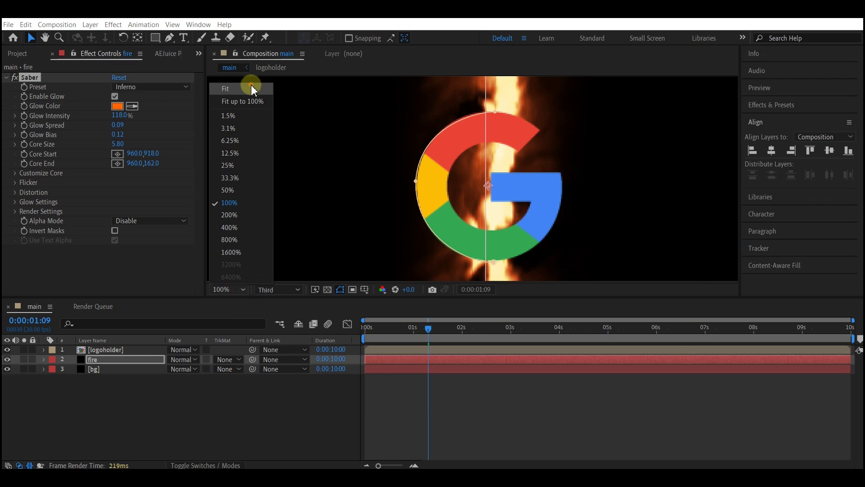
click(250, 85)
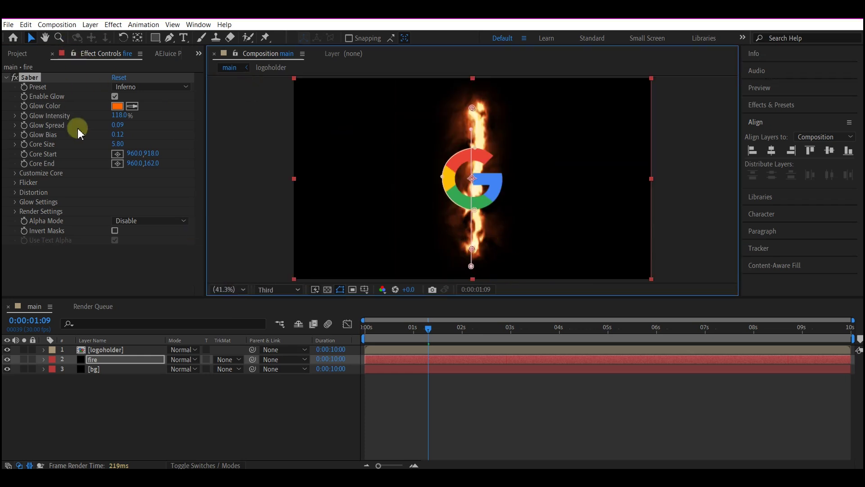
click(14, 174)
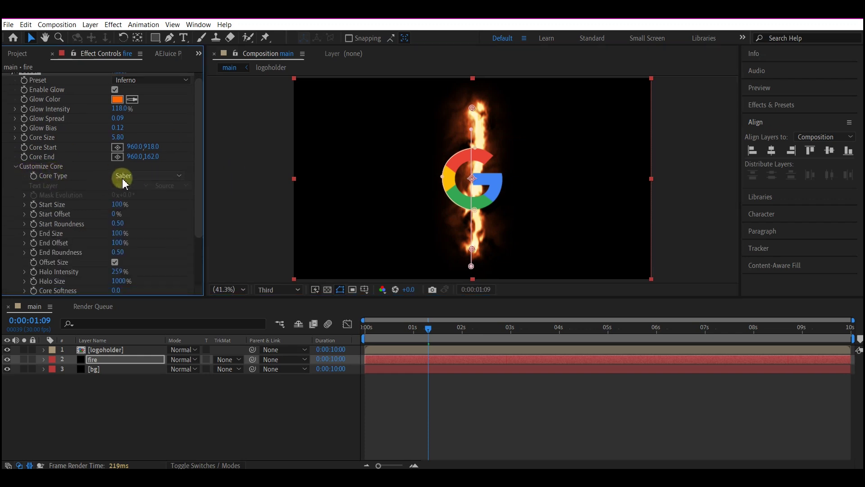
click(136, 177)
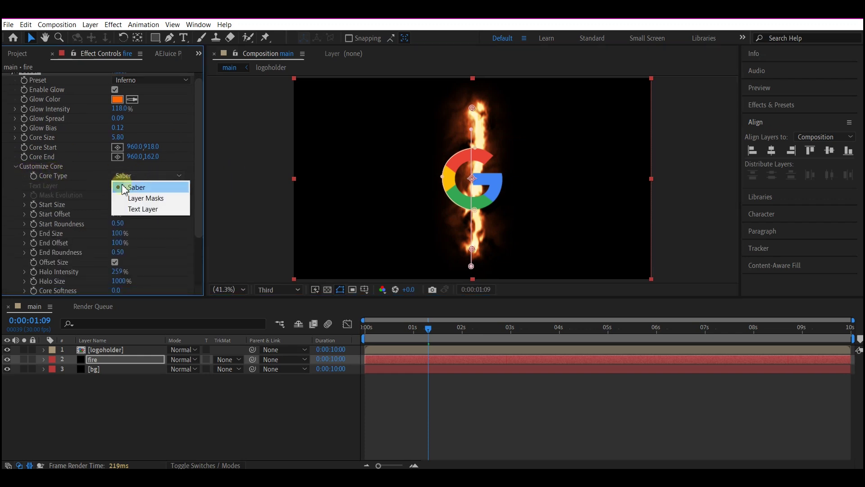
click(158, 199)
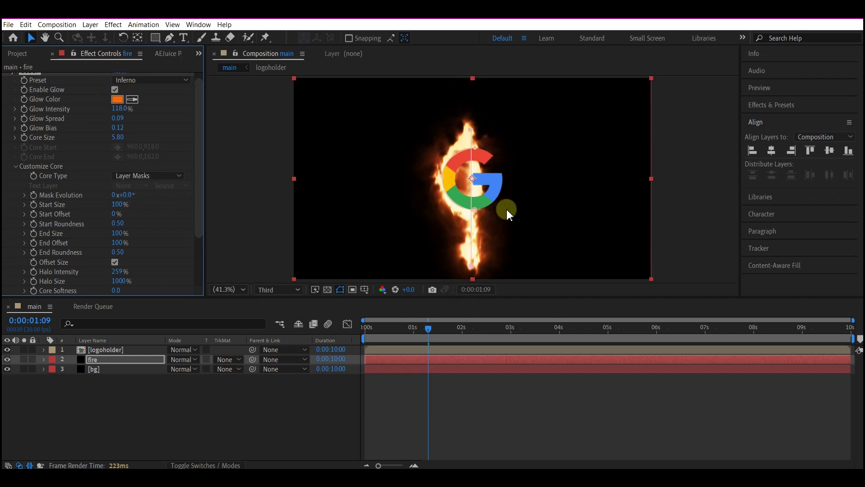
click(135, 103)
click(493, 180)
Step: Keyframe Saber's End Offset at 100% at 0:00:01:29 and 0% at 0:00:00:00
click(461, 328)
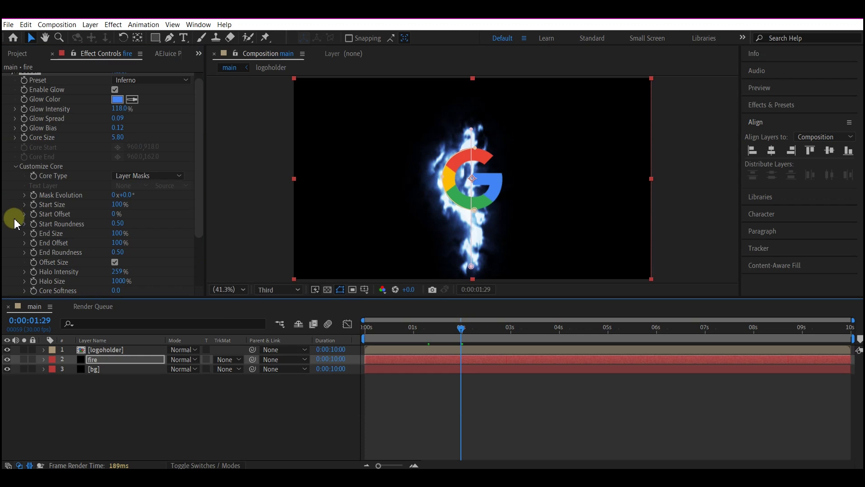
click(34, 244)
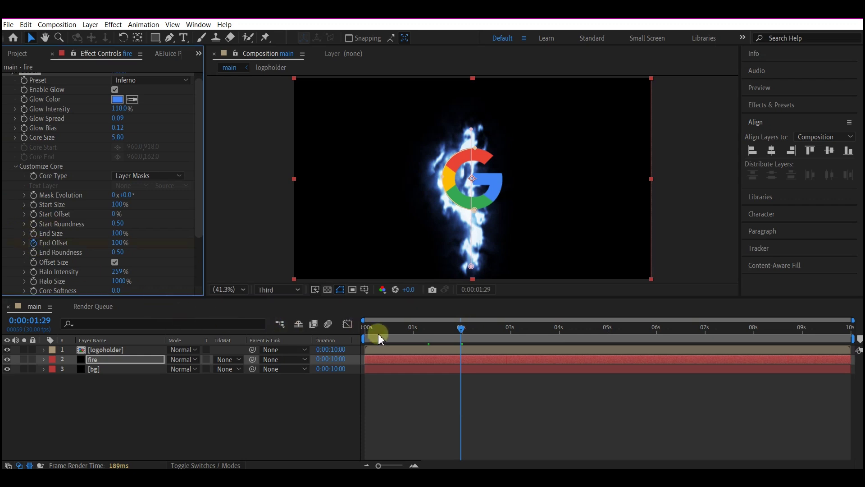
drag(377, 328, 354, 328)
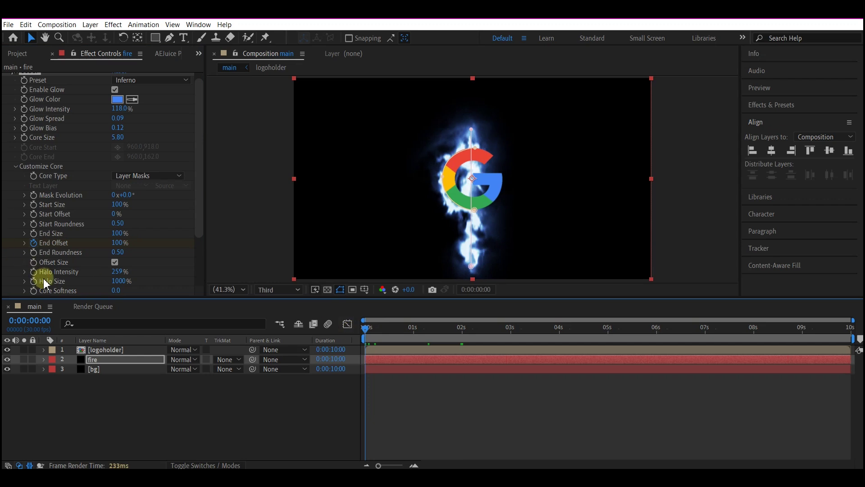
click(116, 242)
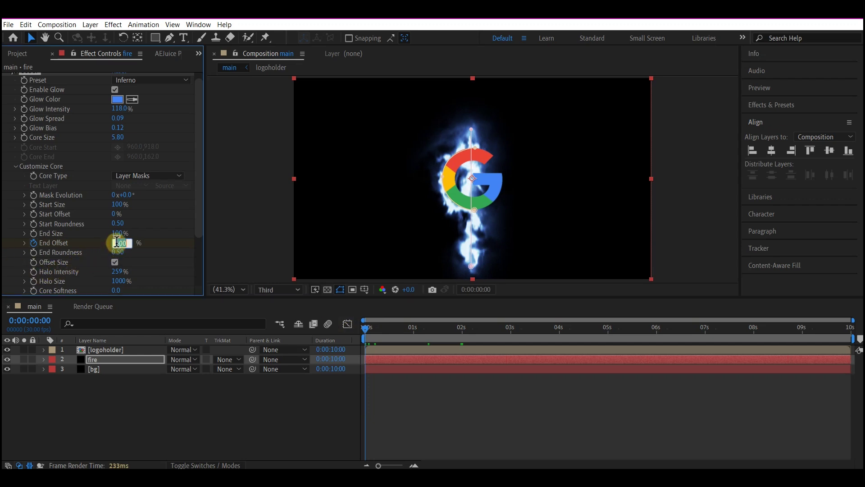
text(0)
key(Return)
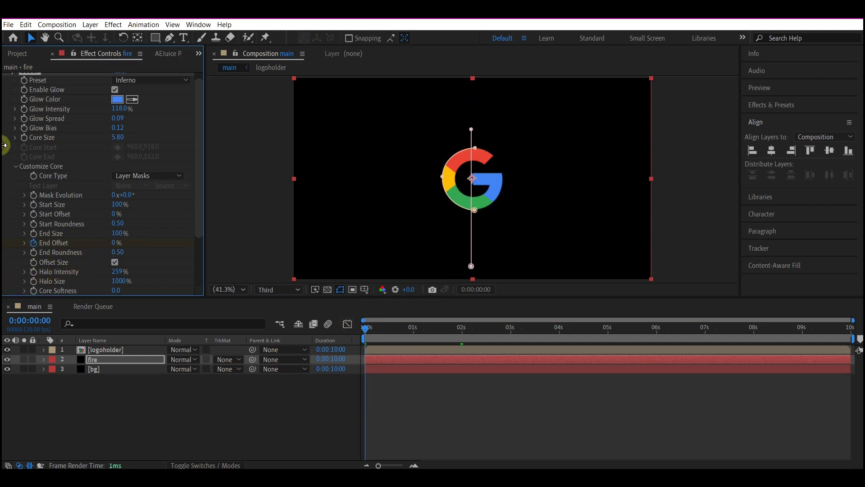
Step: Keyframe Saber's Start Offset at 0% at 0:00:00:26 and 100% at 0:00:03:00
click(407, 334)
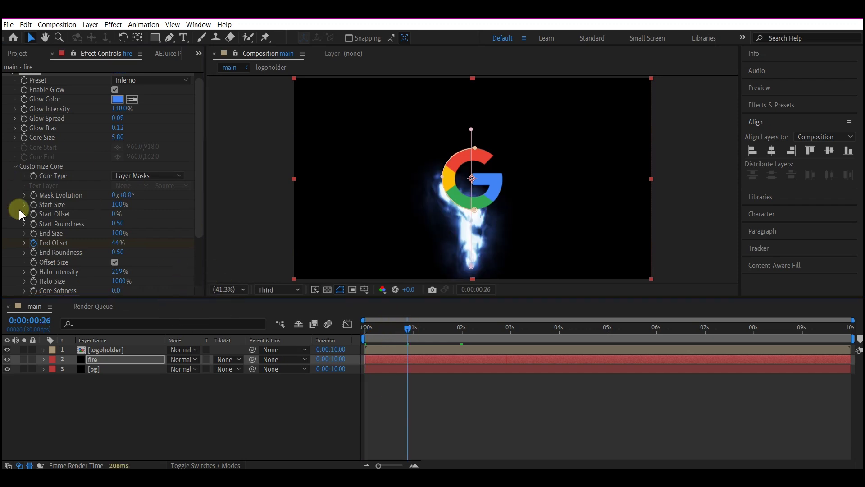
click(33, 214)
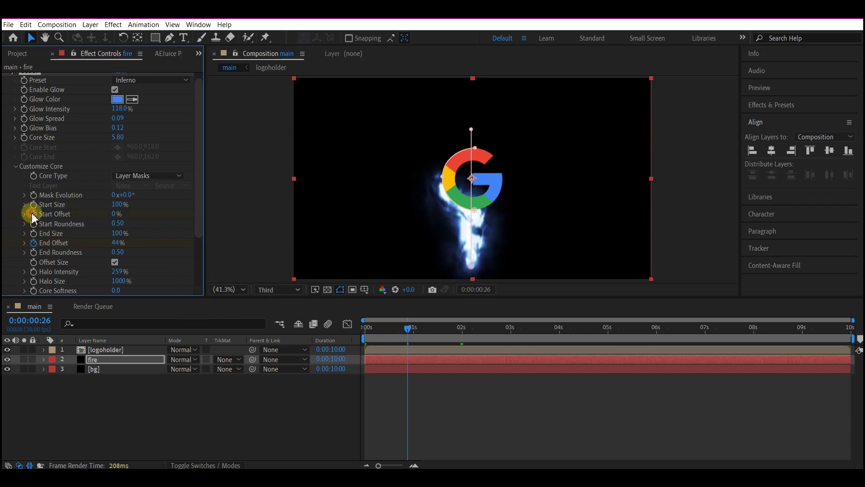
click(511, 329)
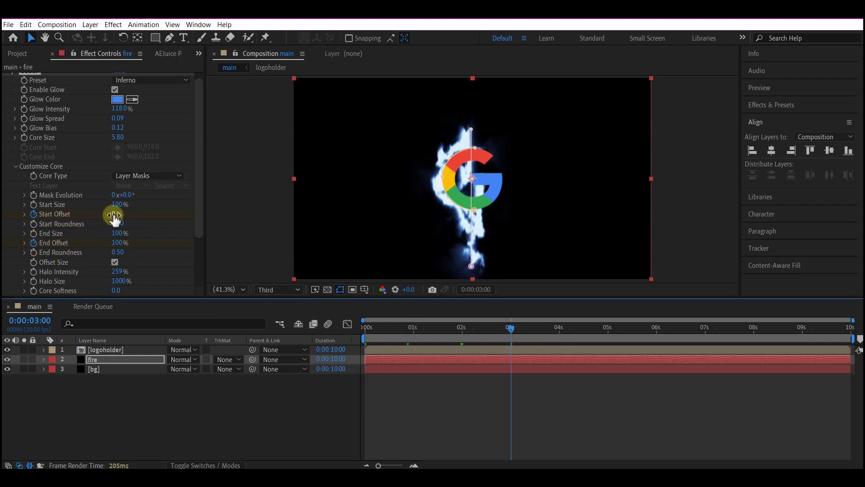
drag(115, 215, 317, 216)
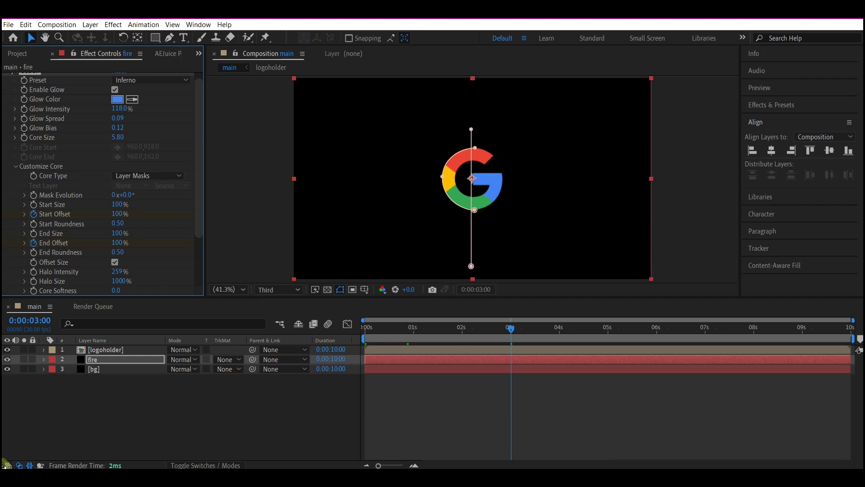
Step: Hide the logoholder layer, and reveal and select the fire layer's Start Offset and End Offset keyframes
click(7, 350)
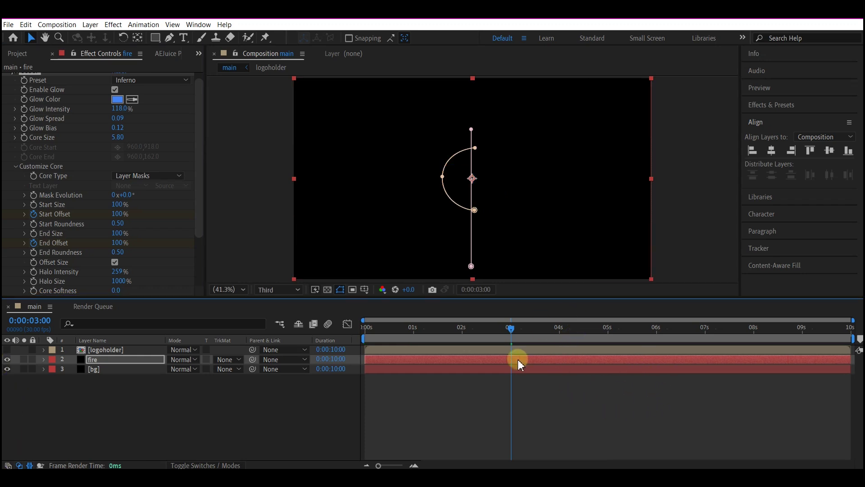
key(u)
drag(556, 370, 355, 401)
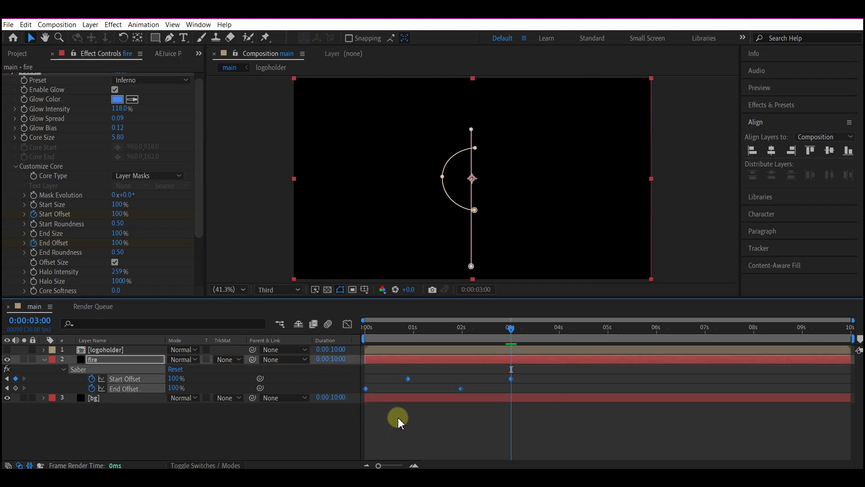
Step: Duplicate the hidden logoholder layer and make the upper copy visible
click(112, 349)
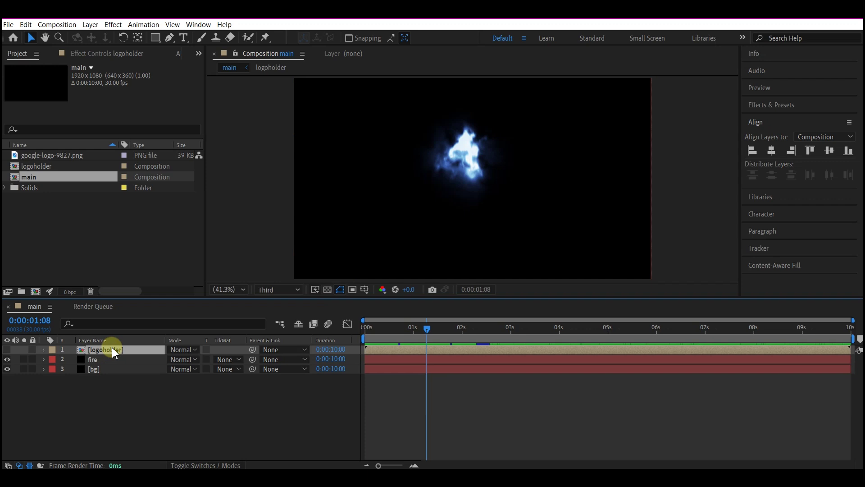
key(ctrl+d)
click(7, 349)
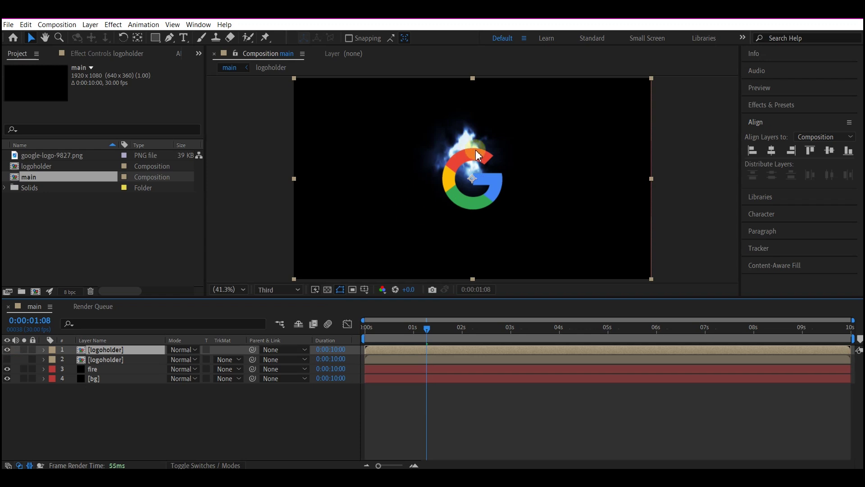
Step: Import switch directions trimmed.mp4 from the logo folder and add it as the topmost layer of the main composition
mouse_move(257, 478)
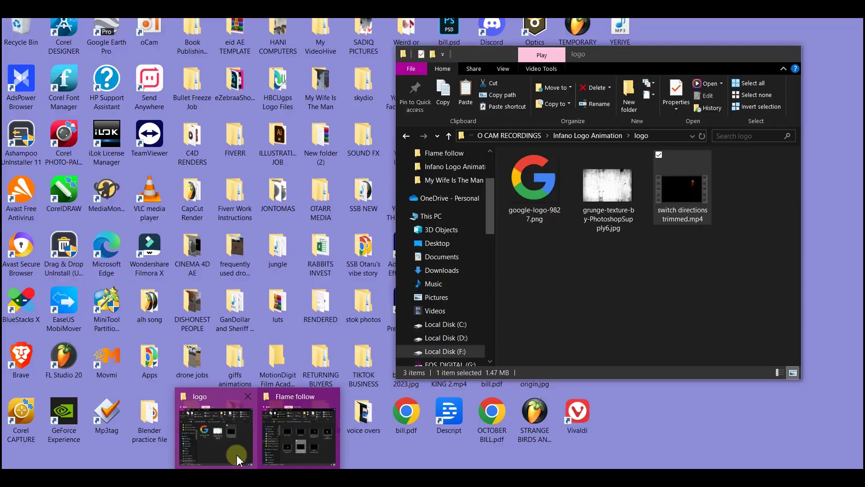
click(233, 454)
drag(685, 191, 201, 277)
drag(158, 269, 68, 242)
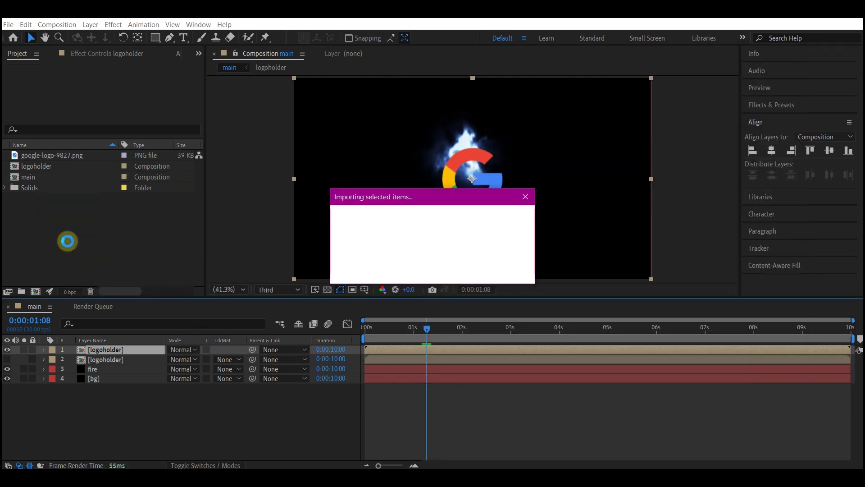
drag(25, 199, 141, 351)
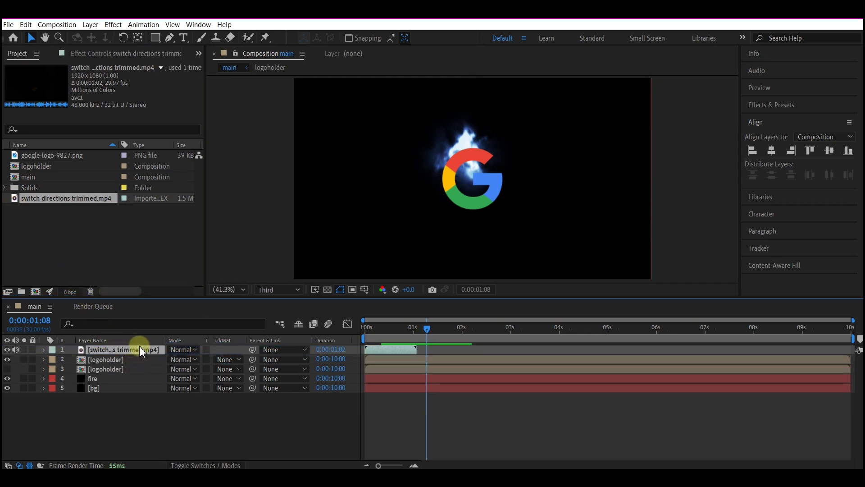
Step: Shift the switch directions clip to start just after the 1-second mark and set its blending mode to Screen
click(420, 380)
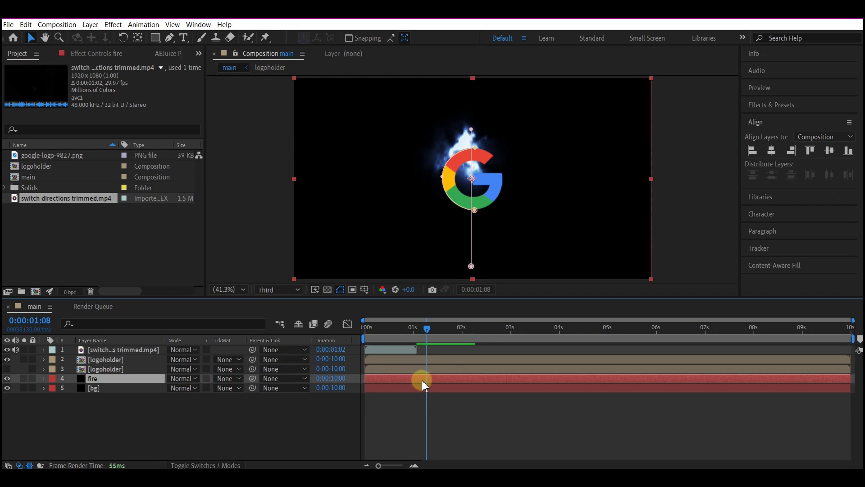
drag(388, 349, 440, 361)
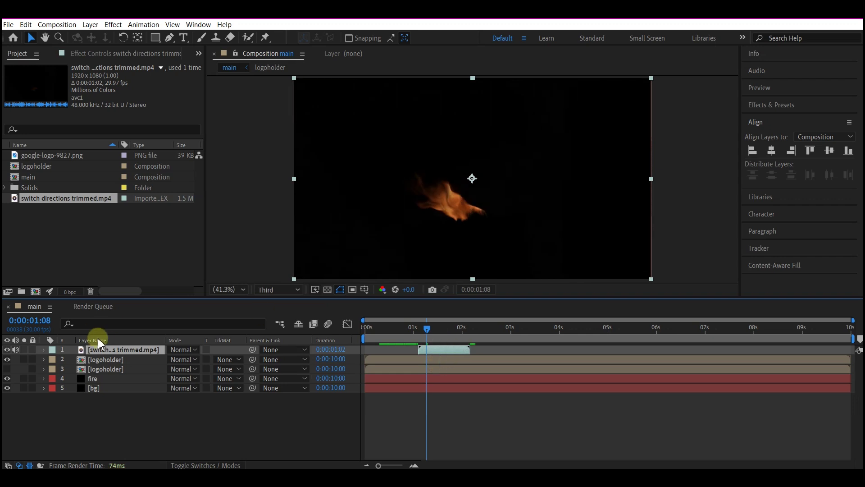
click(184, 350)
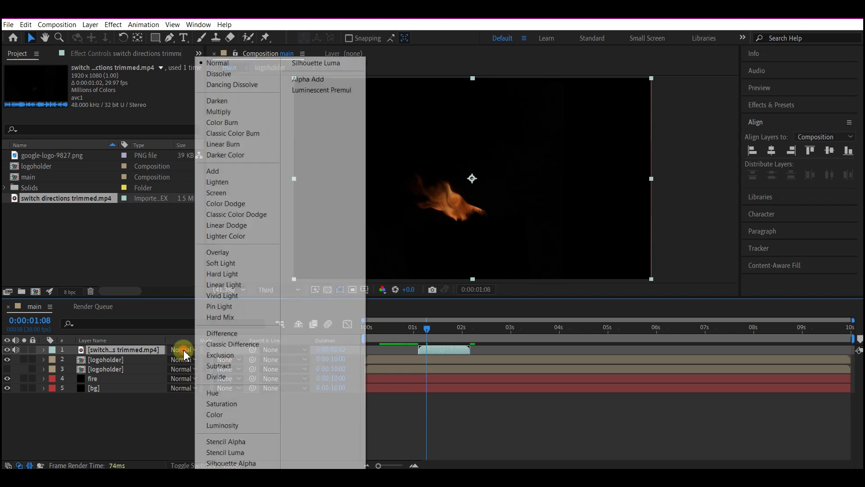
click(217, 193)
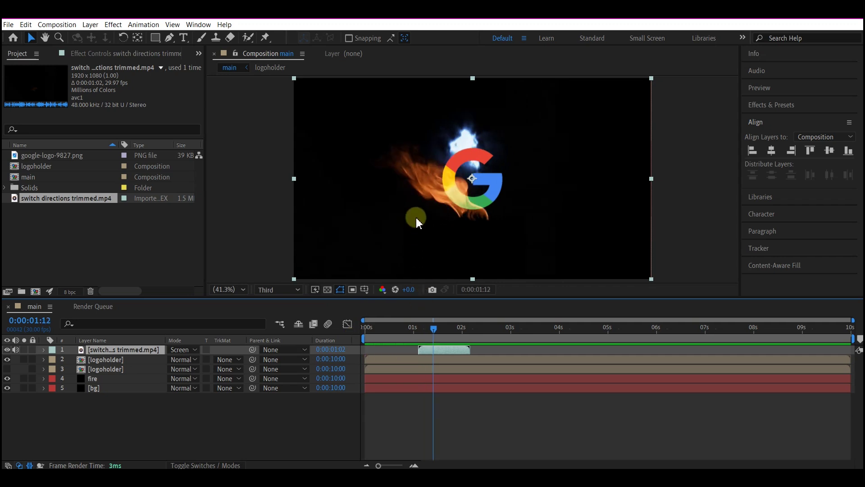
Step: Apply Hue/Saturation to the switch directions clip with Colorize enabled and Colorize Hue at 1x+191.0°
key(ctrl+space)
text(hue)
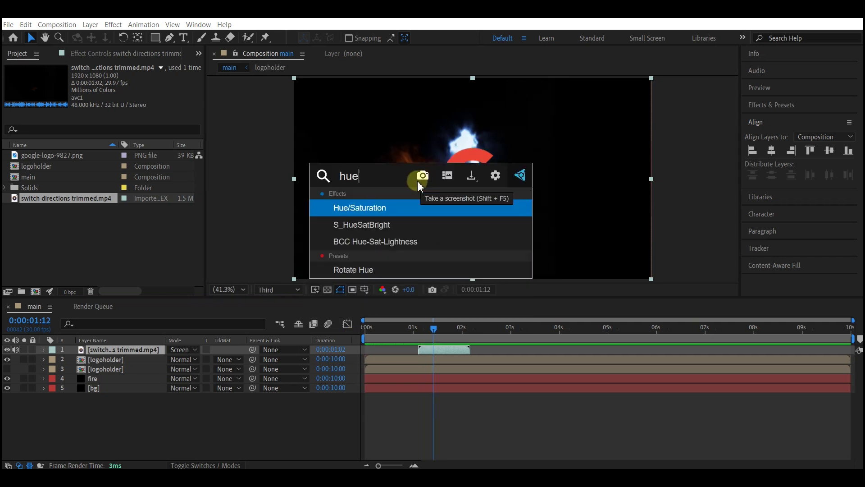
click(361, 208)
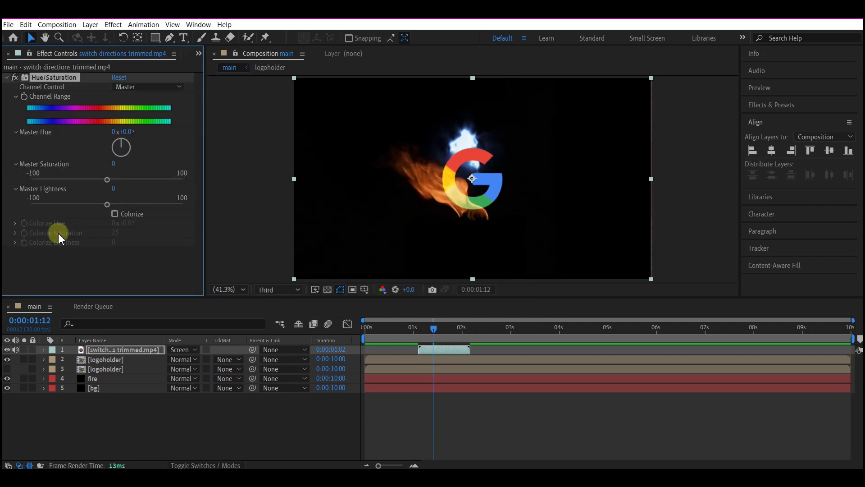
click(115, 215)
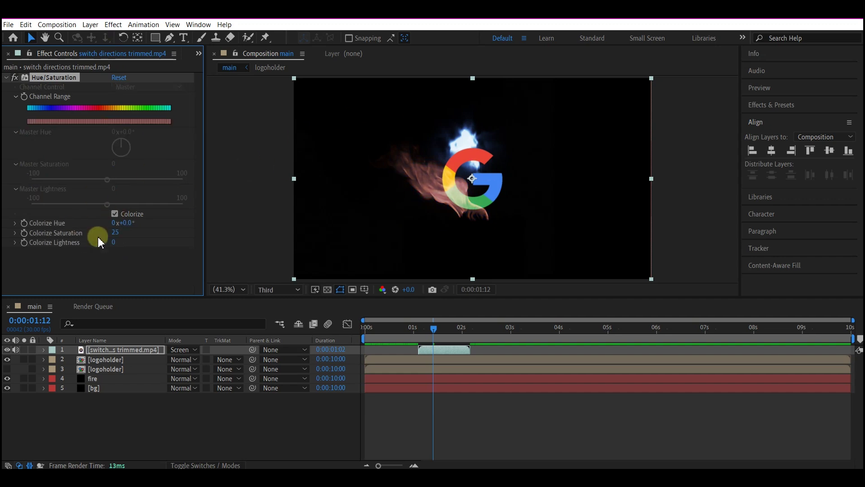
mouse_move(131, 224)
mouse_down()
mouse_move(153, 224)
mouse_move(9, 231)
mouse_move(133, 229)
mouse_move(116, 228)
mouse_up()
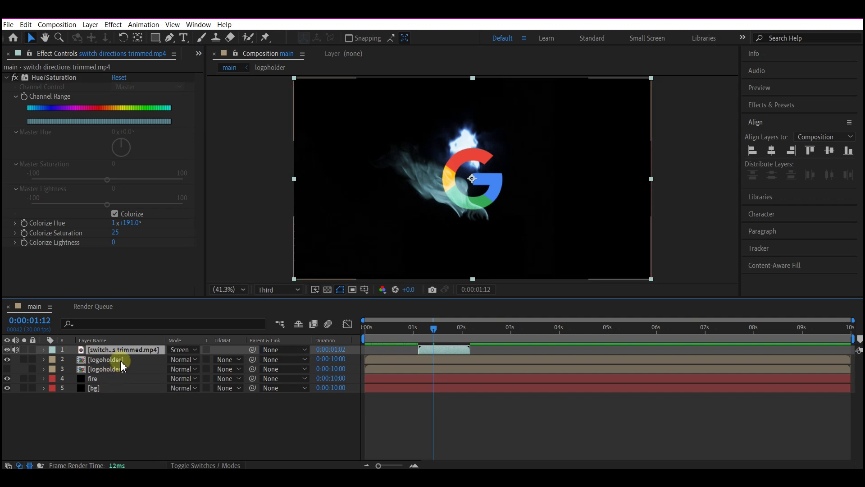
Step: Place the visible logoholder layer above the switch directions clip and set the clip's position to 960, 501
click(106, 361)
drag(107, 363, 115, 351)
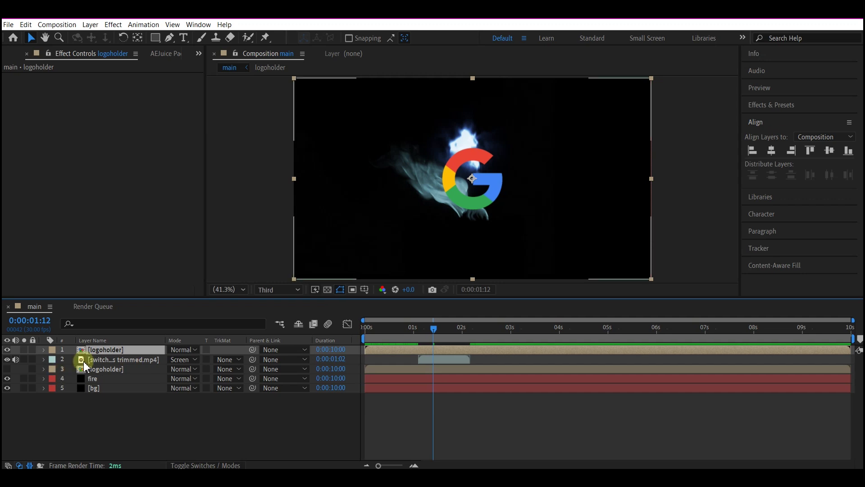
click(109, 360)
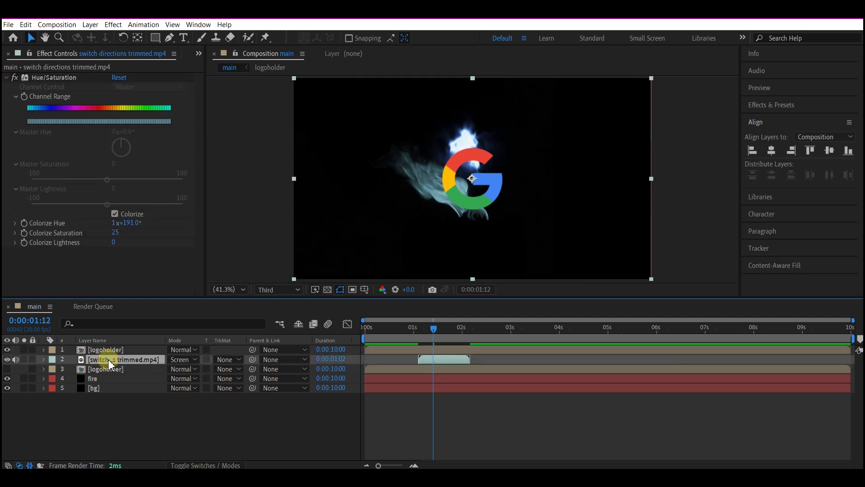
key(p)
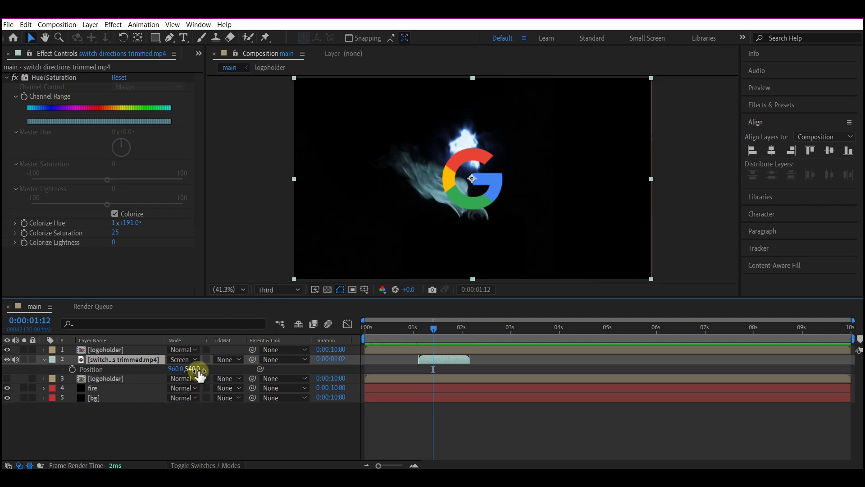
drag(197, 370, 173, 375)
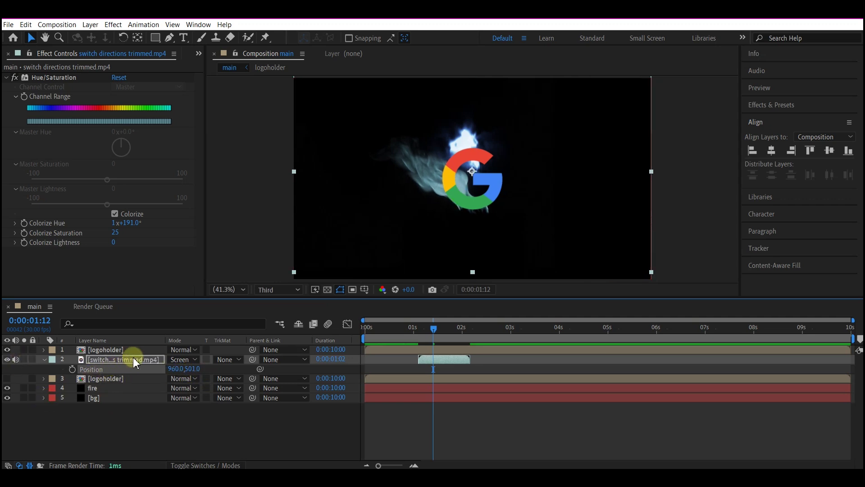
Step: Set the switch directions clip's track matte to Alpha Matte using the logoholder layer above it
click(224, 360)
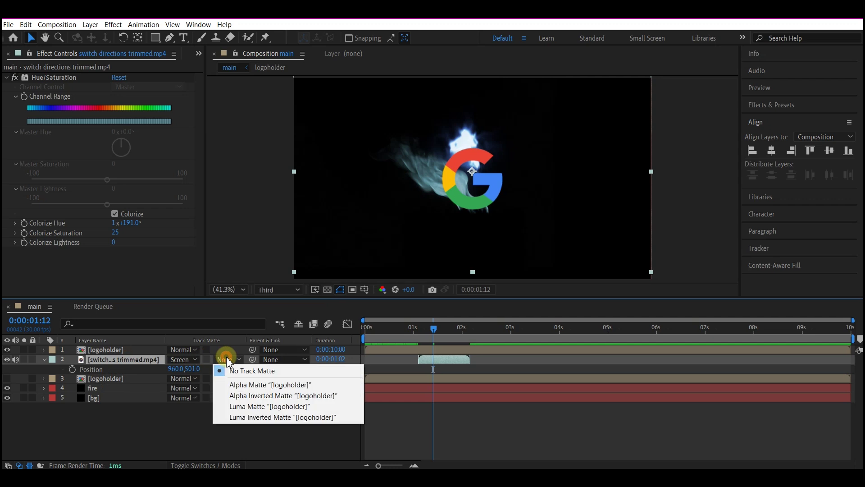
click(240, 385)
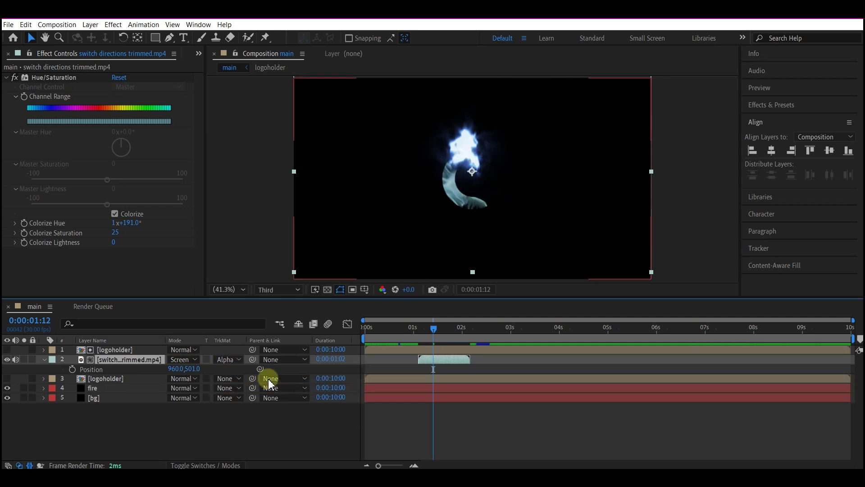
Step: Reveal the fire layer's Saber keyframes and shift the switch directions clip to end at about the last End Offset keyframe, near 2 seconds
drag(387, 325, 422, 394)
click(418, 385)
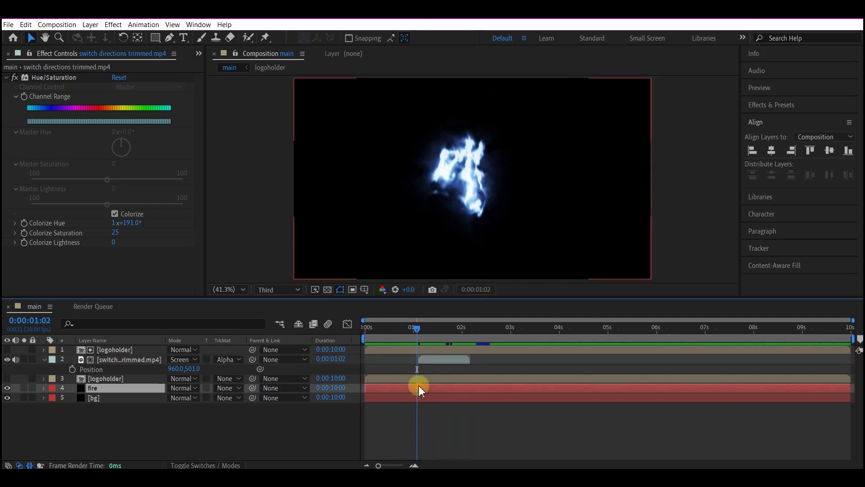
key(u)
click(380, 326)
drag(381, 327, 469, 327)
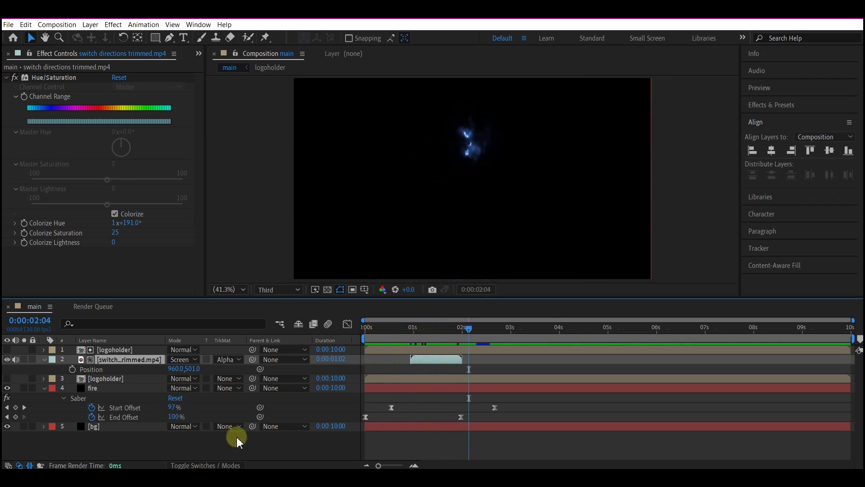
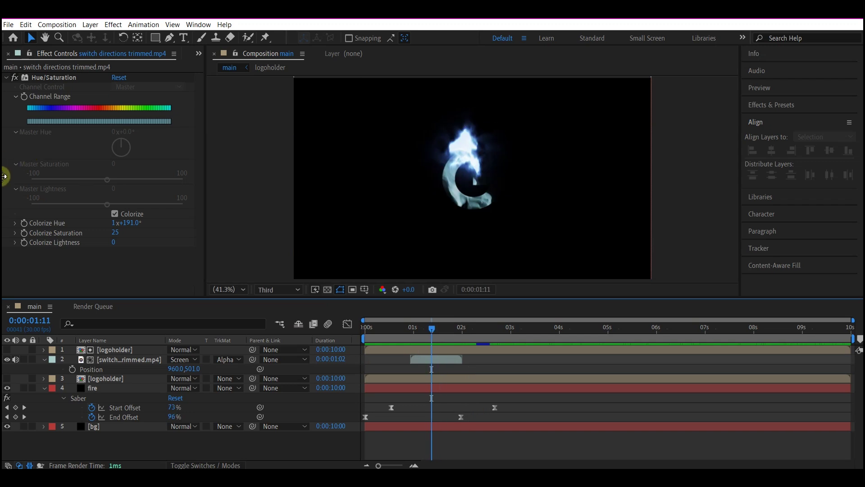
Step: Duplicate the lower logoholder layer, move the copy to the top of the layer stack and make it visible
click(111, 391)
click(110, 377)
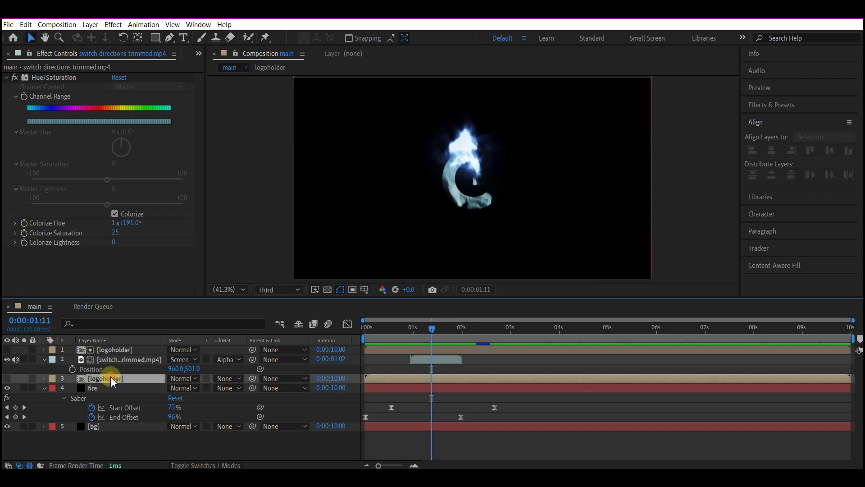
key(ctrl+d)
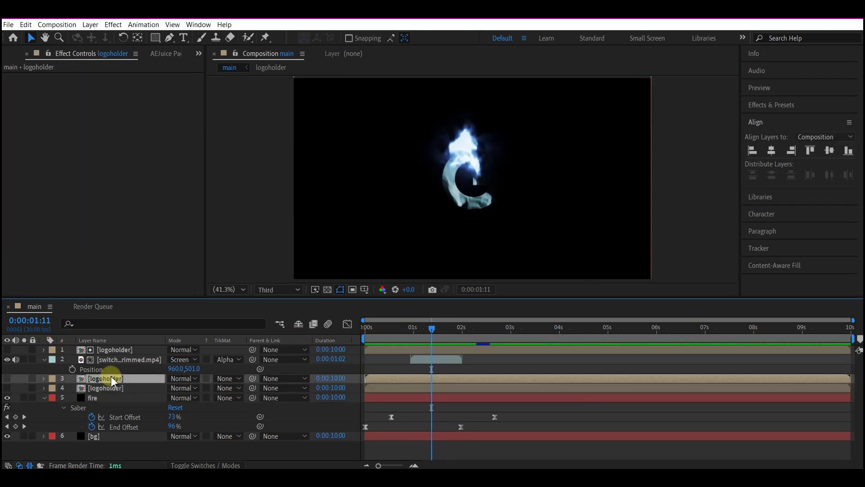
drag(100, 379, 120, 351)
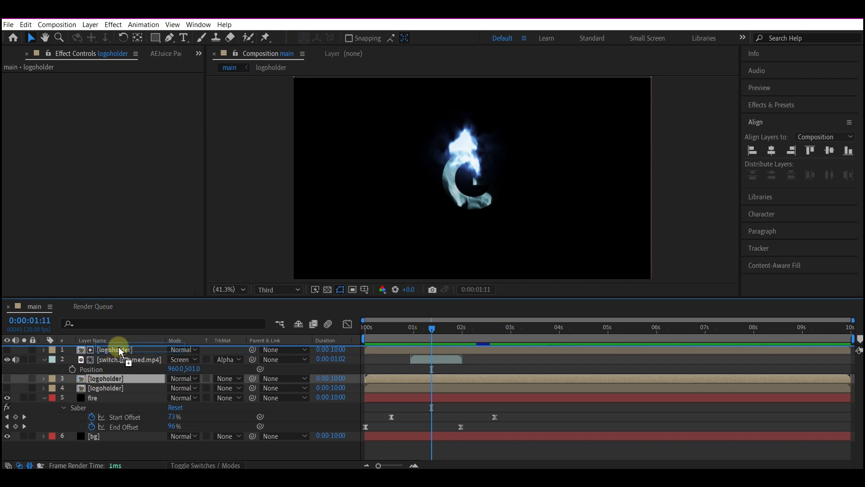
drag(119, 350, 118, 350)
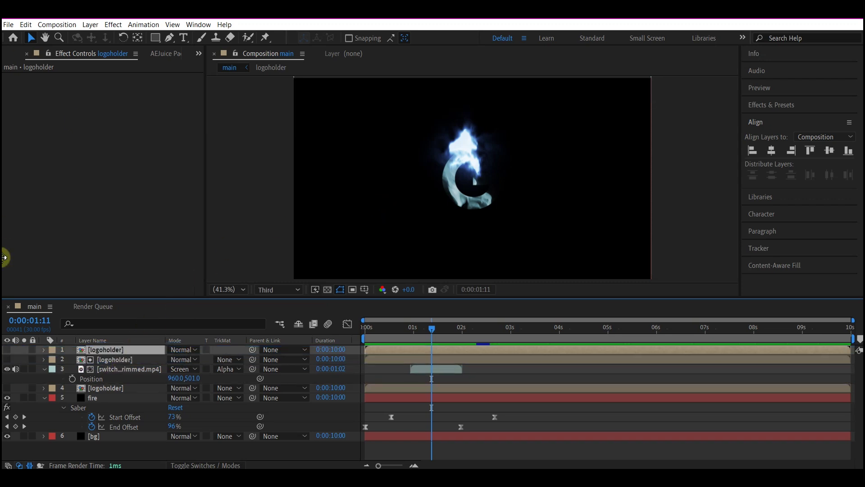
click(7, 350)
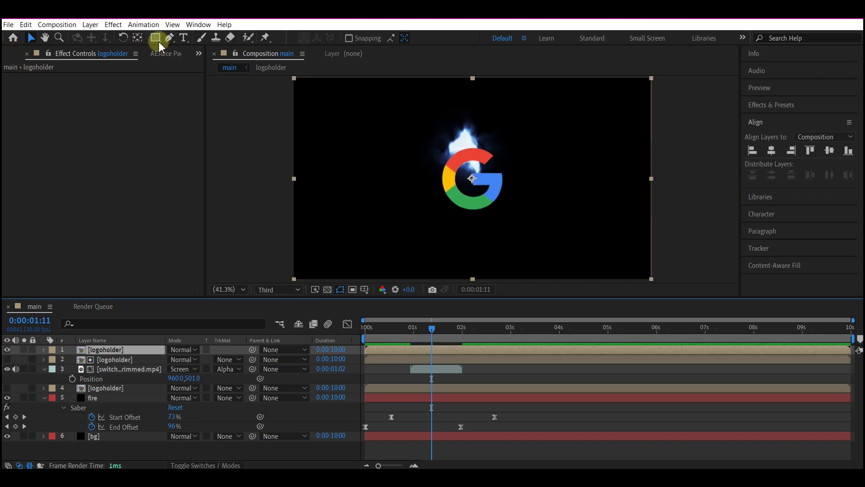
Step: Draw a rectangle shape with a Linear Gradient fill at 100% opacity and no stroke, covering the whole Google logo
drag(156, 38, 189, 37)
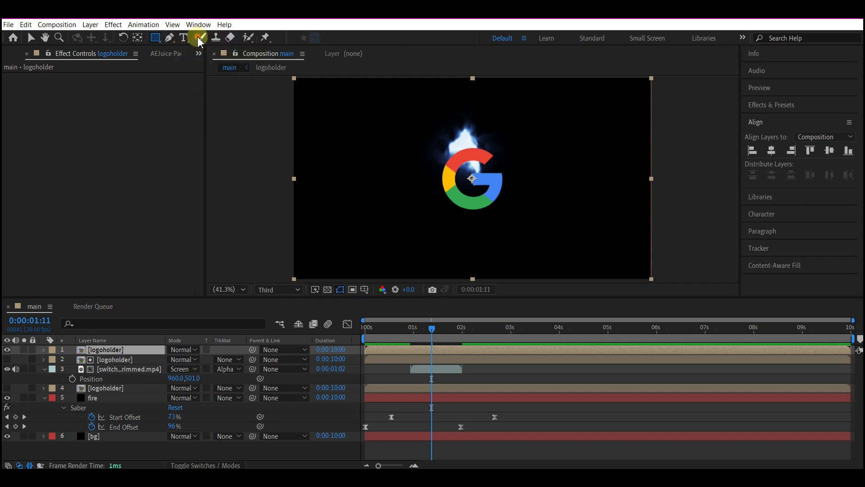
click(18, 387)
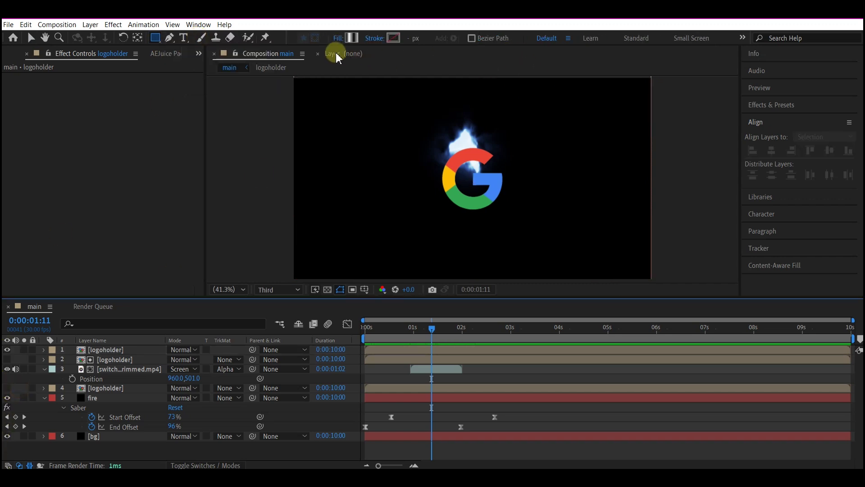
click(338, 39)
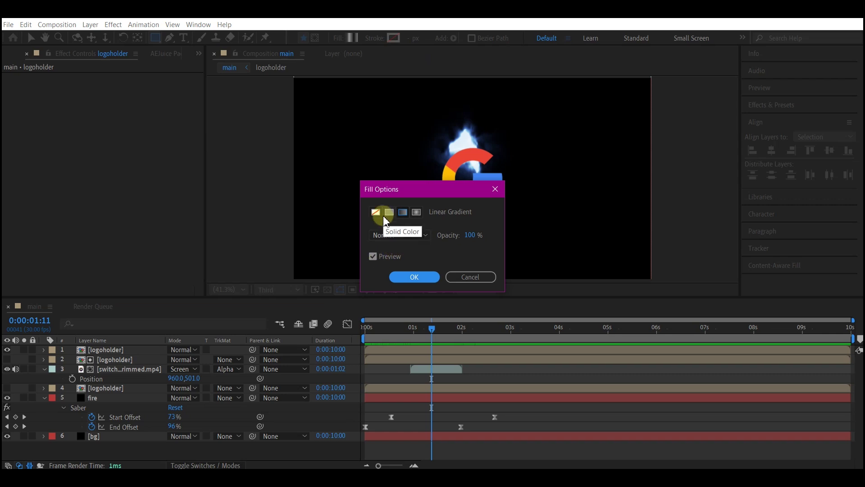
click(424, 278)
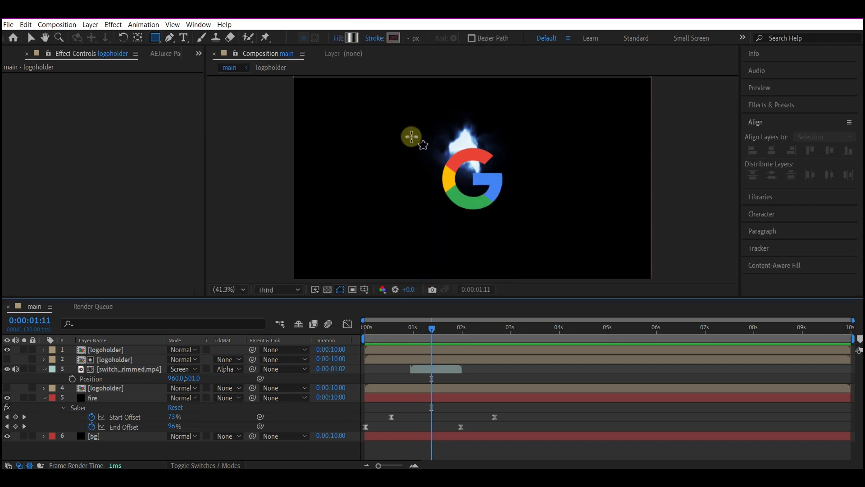
drag(416, 132, 549, 227)
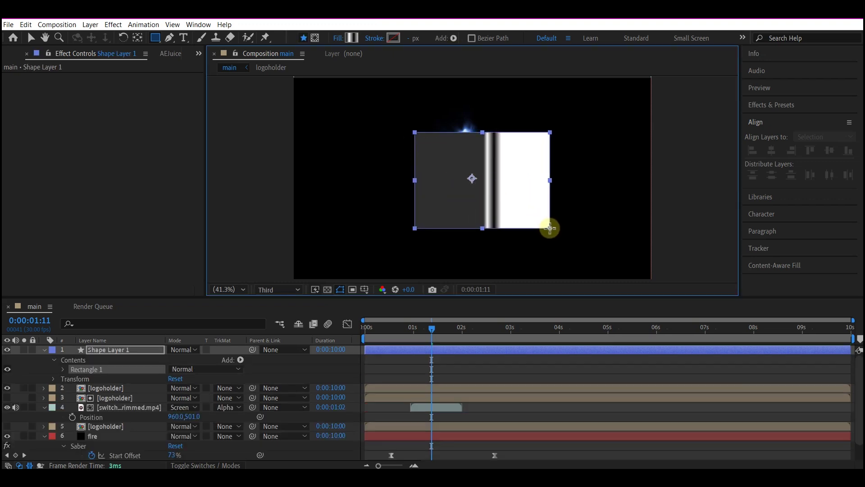
Step: Stretch the rectangle's linear gradient diagonally from near its lower-left corner to near its upper-right corner, and review its colour stops
key(v)
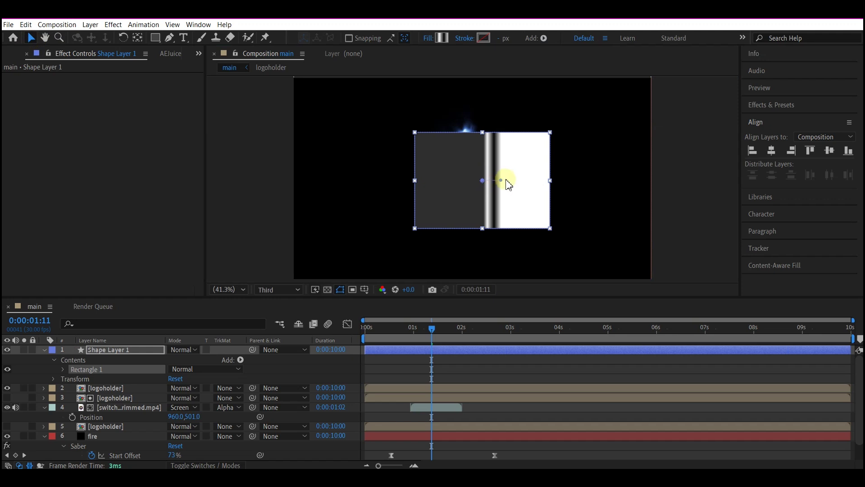
drag(499, 180, 545, 147)
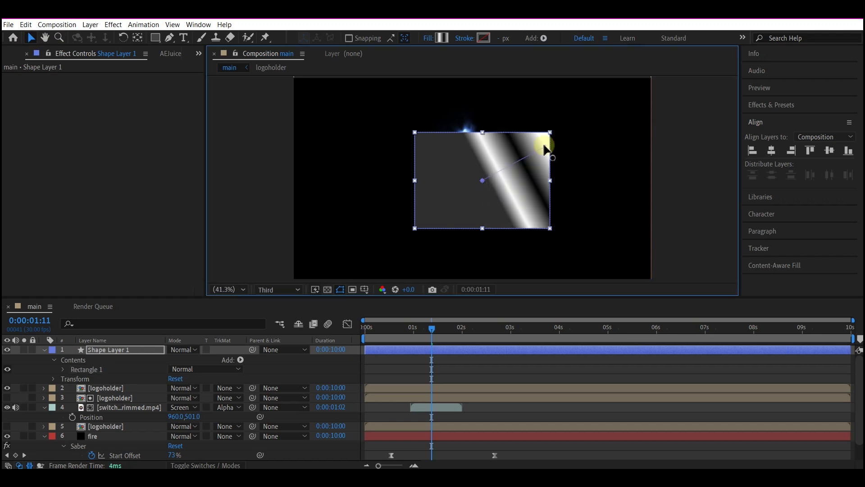
drag(478, 180, 420, 221)
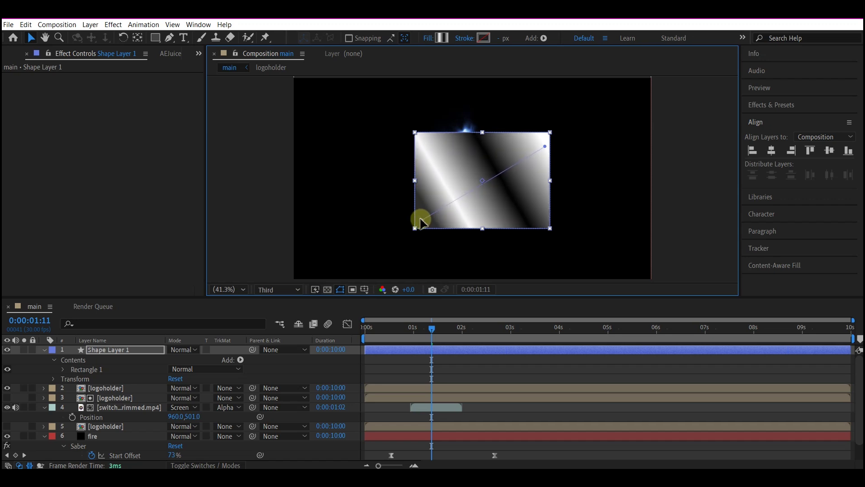
click(443, 39)
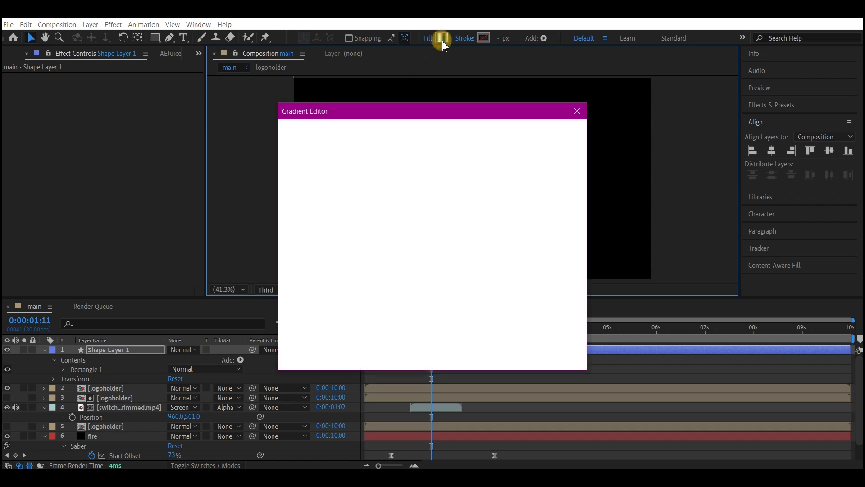
click(338, 174)
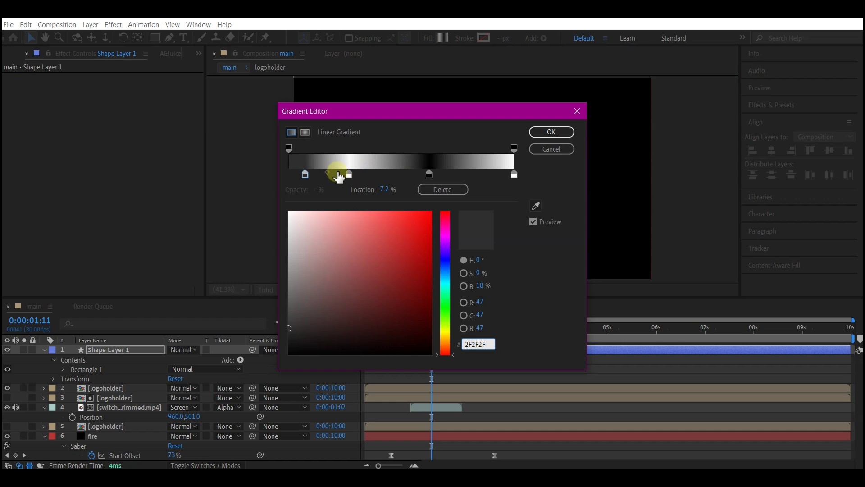
click(383, 180)
click(381, 166)
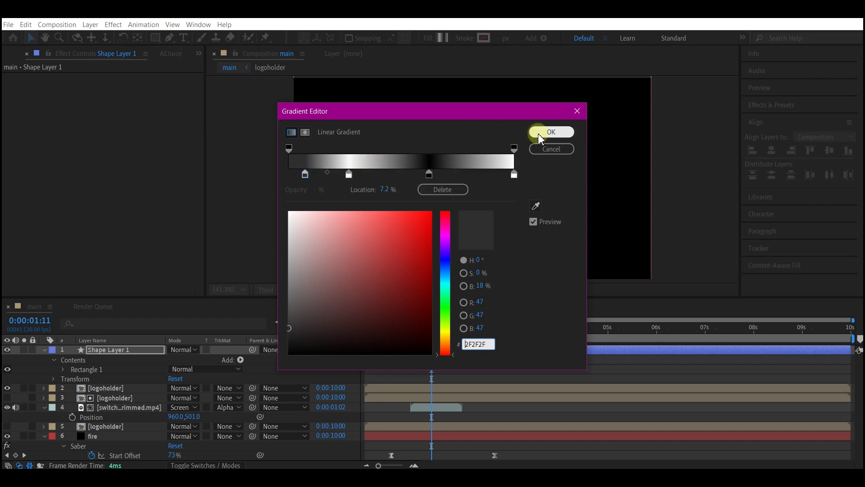
click(552, 132)
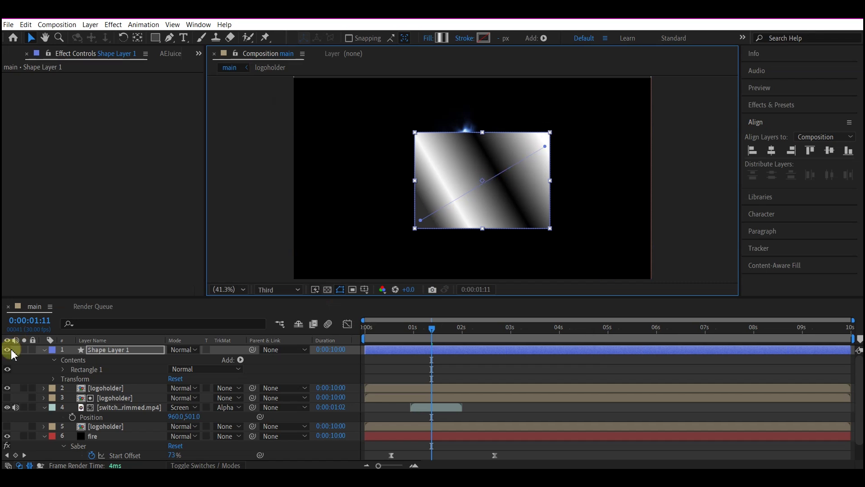
Step: Center Shape Layer 1 in the composition beneath the top logoholder layer and set its track matte to Alpha Matte using that layer
click(44, 350)
drag(114, 356, 113, 364)
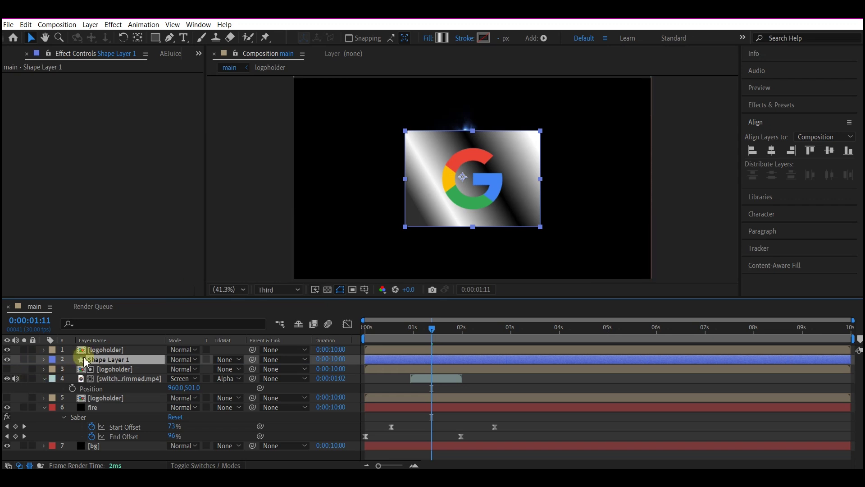
click(226, 360)
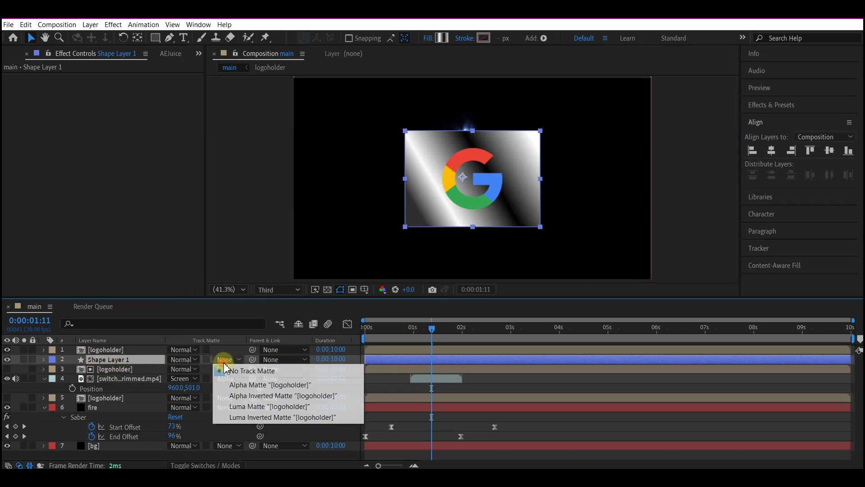
click(250, 385)
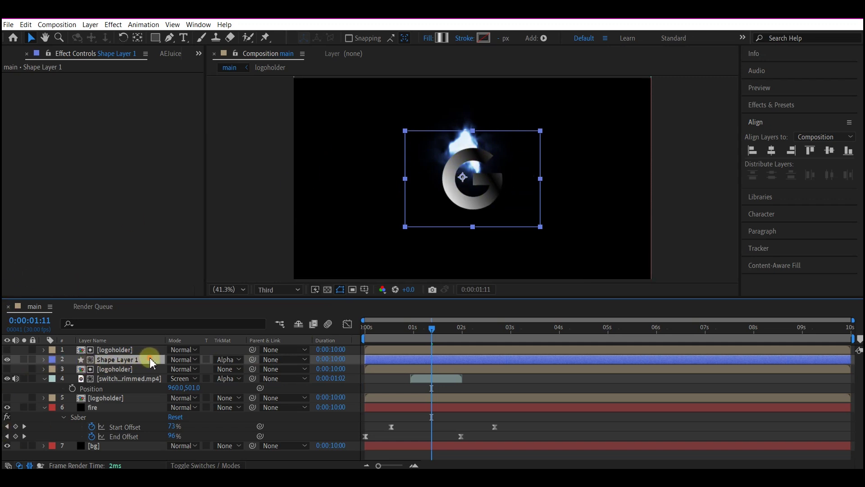
Step: Apply the CC Glass effect to Shape Layer 1
key(ctrl+space)
text(cc)
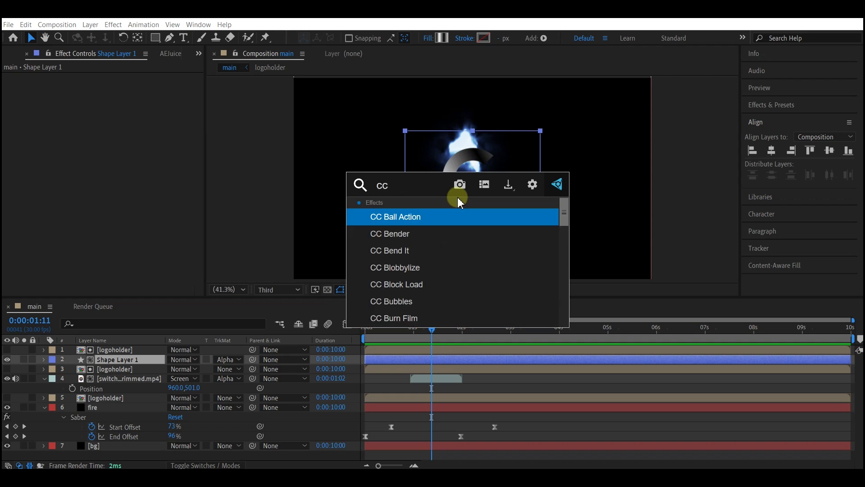
text( glass)
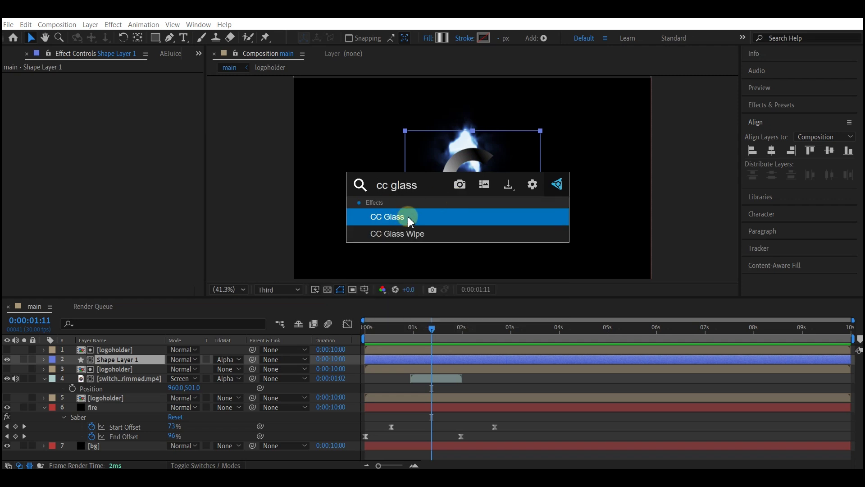
click(411, 217)
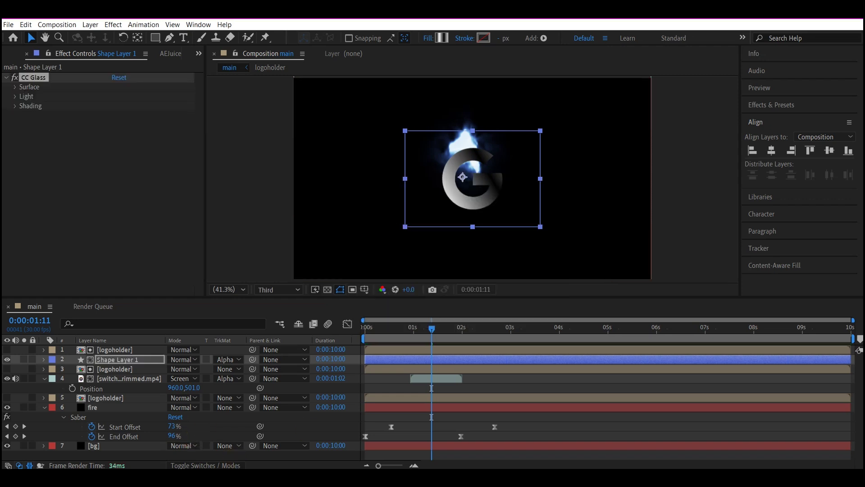
Step: Bring grunge-texture-by-PhotoshopSupply6.jpg from the logo folder into the main composition as the top layer
mouse_move(260, 477)
click(222, 439)
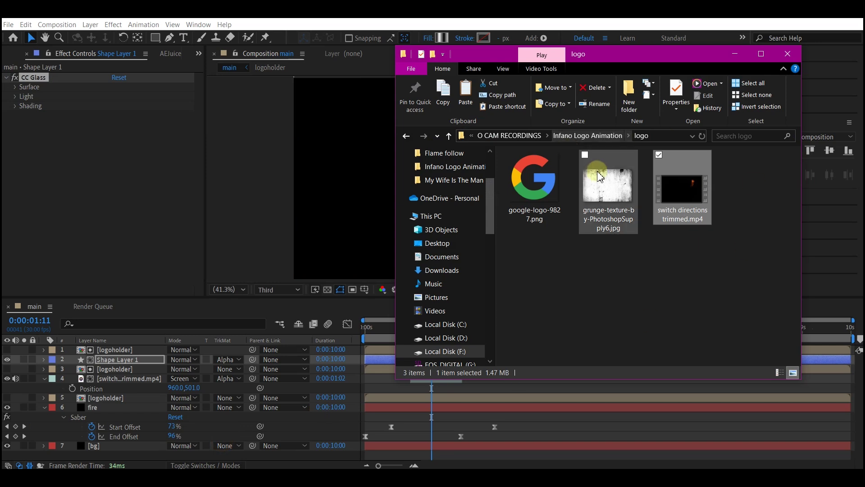
drag(617, 198, 56, 426)
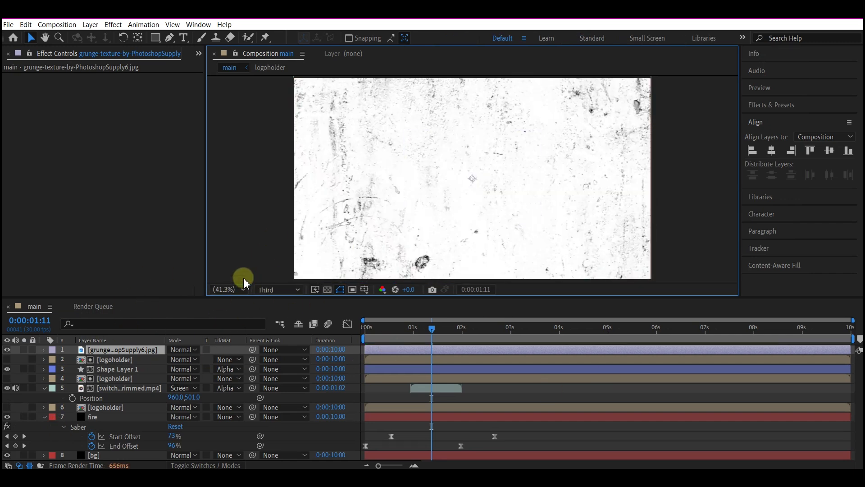
Step: Scale the grunge texture layer to 59% and hide it
click(135, 349)
key(s)
key(ctrl+alt+shift+h)
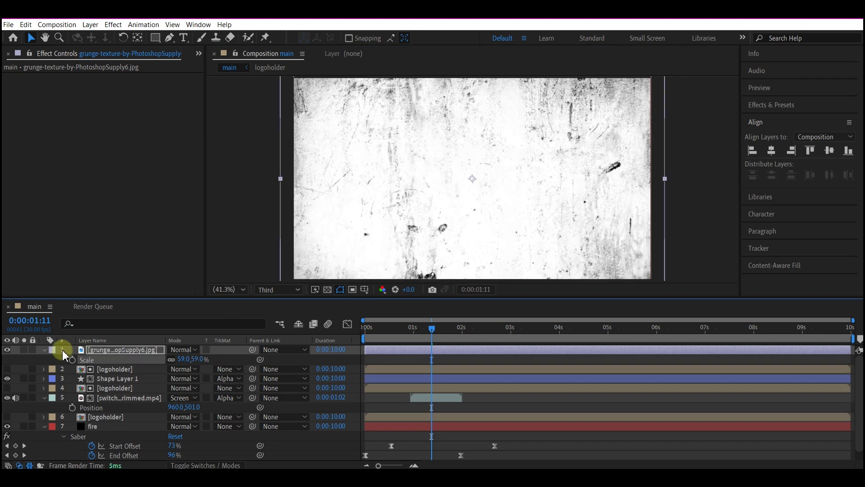
click(43, 349)
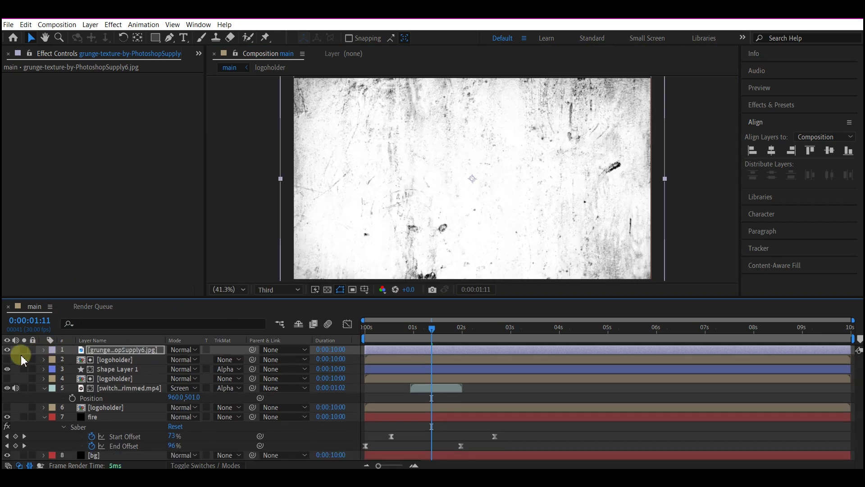
click(6, 350)
Step: Set Shape Layer 1's CC Glass Bump Map to the grunge texture layer, with Softness 8 and Height 70
click(116, 372)
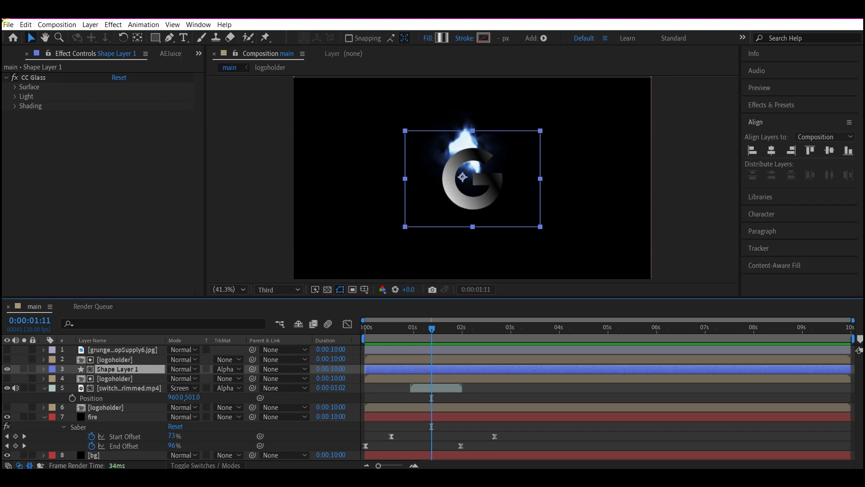
click(15, 86)
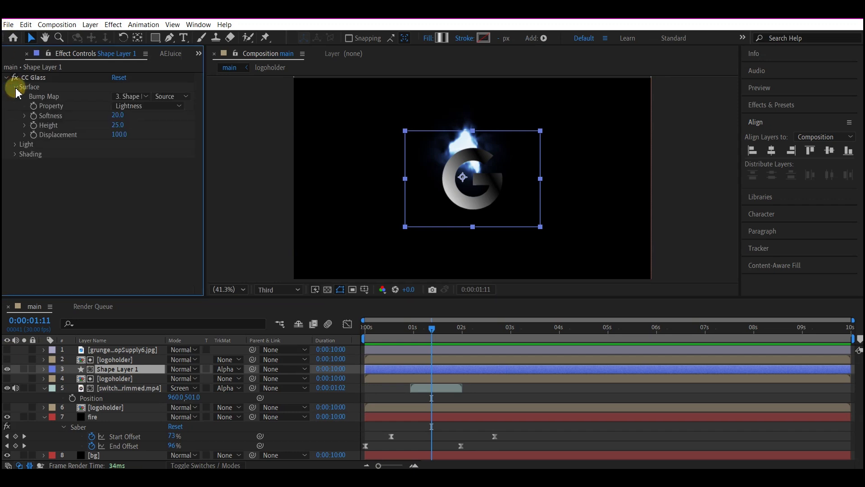
click(127, 96)
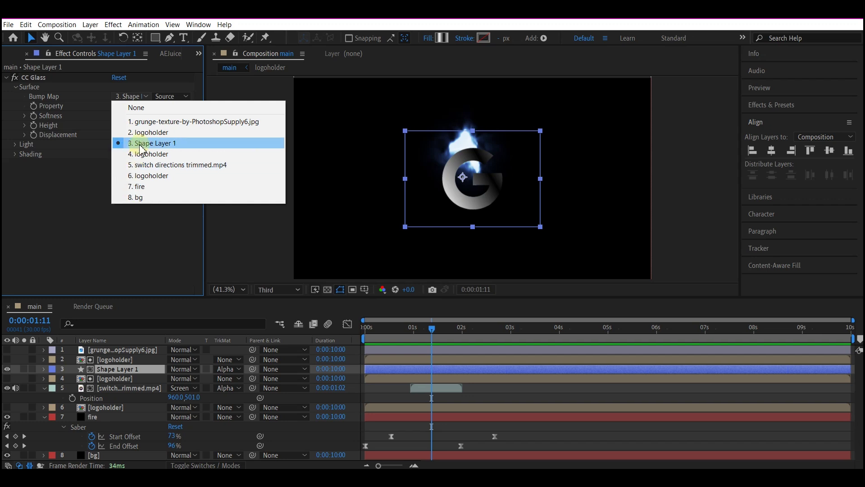
click(141, 123)
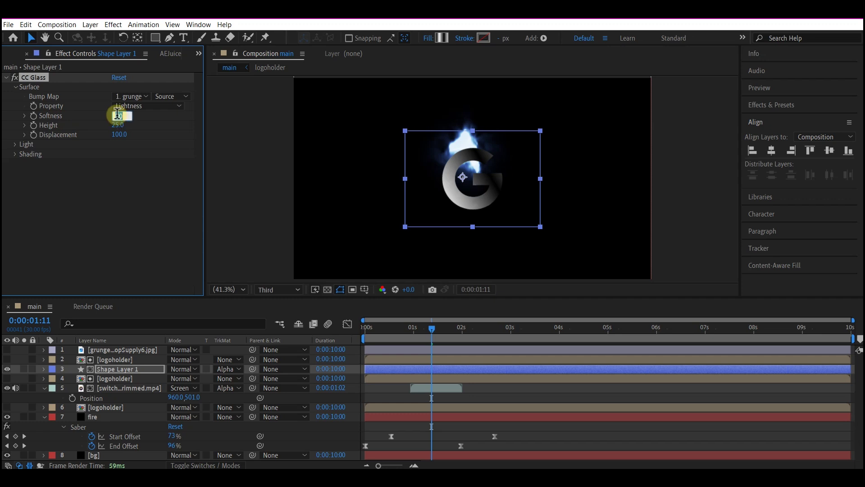
text(8)
key(Return)
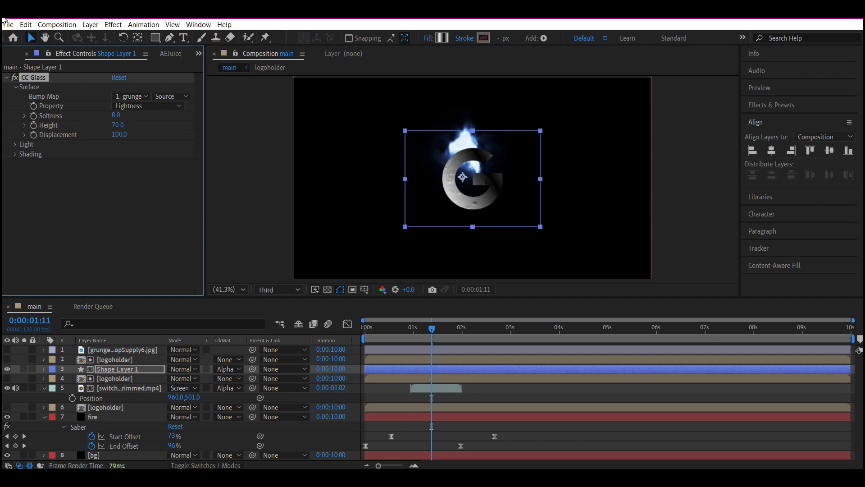
Step: Switch the composition preview to Full resolution and set Shape Layer 1's CC Glass Displacement to 60
scroll(471, 188, up, 3)
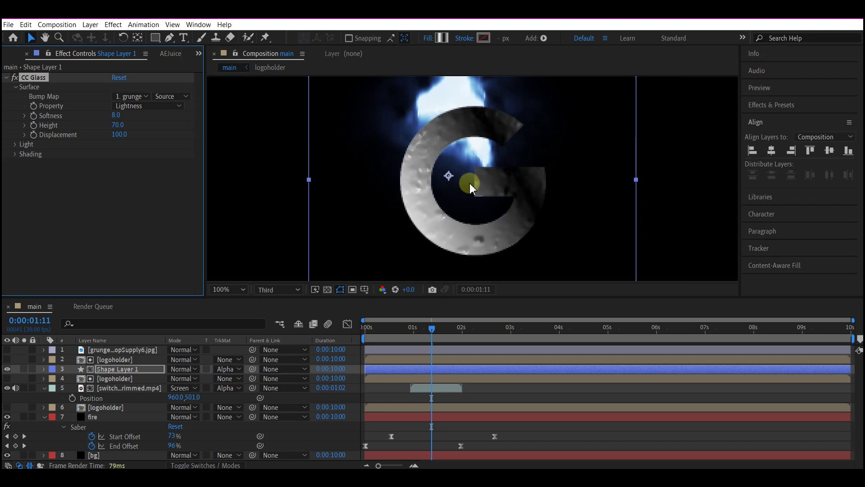
click(269, 290)
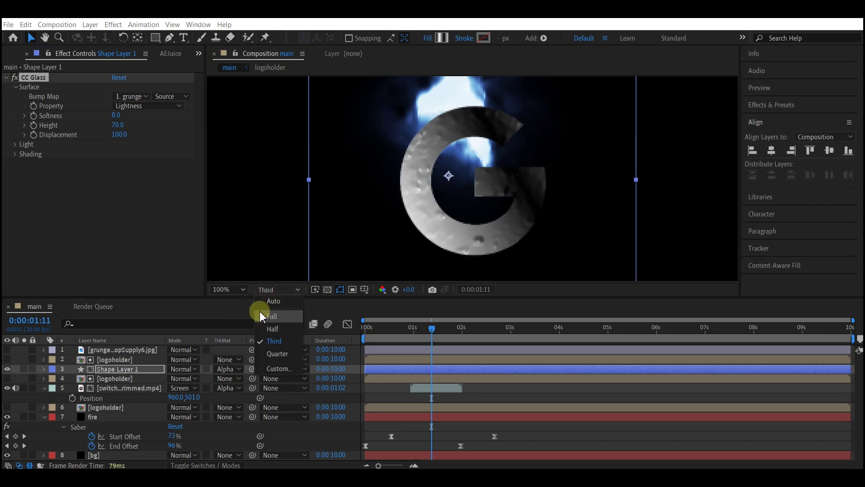
click(272, 316)
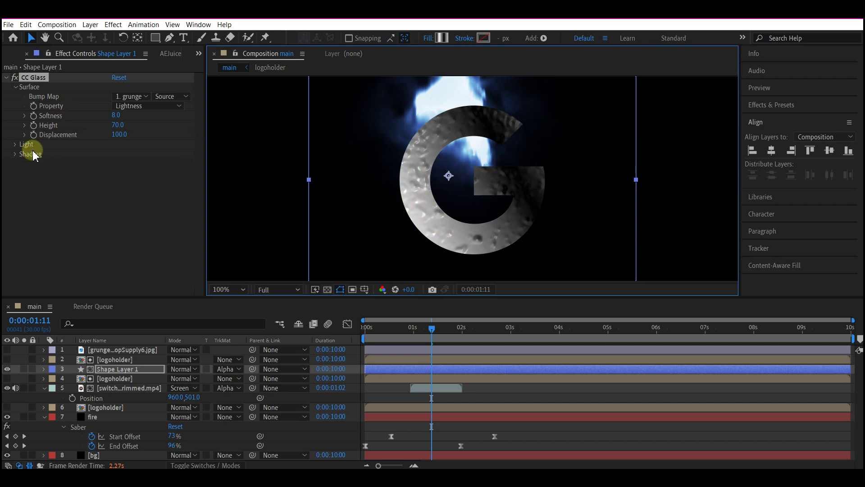
click(119, 136)
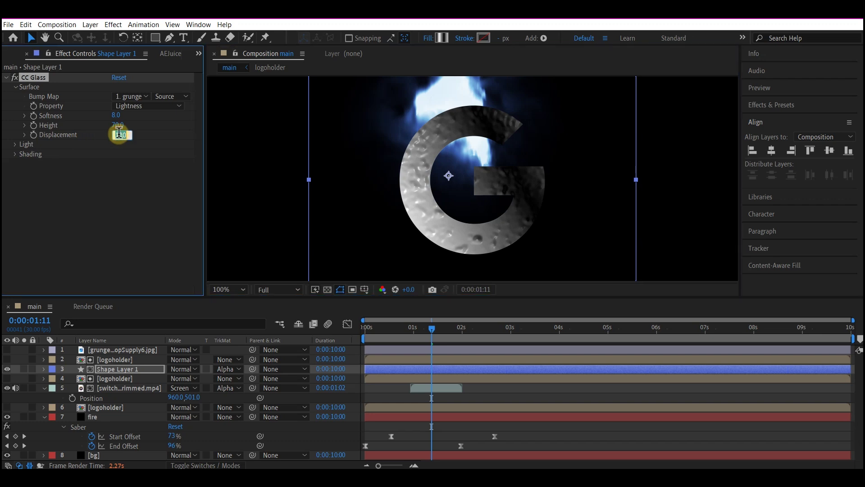
text(60)
key(Return)
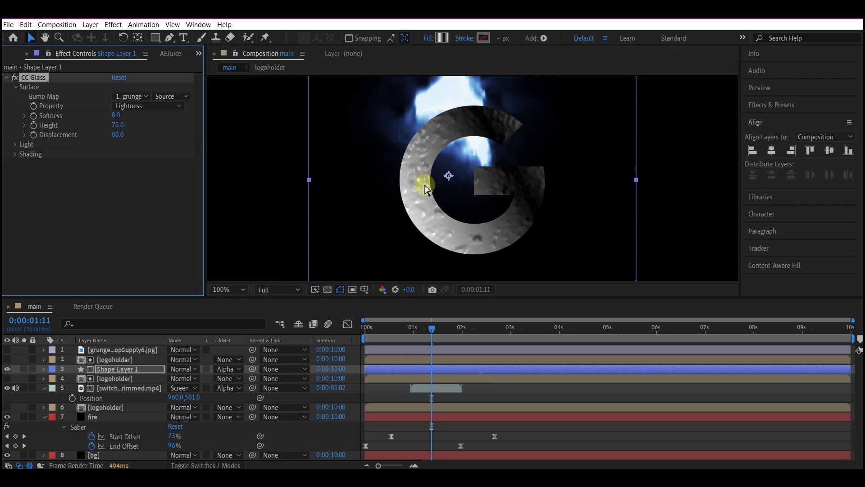
Step: Apply the CC Blobbylize effect to Shape Layer 1
key(ctrl+space)
text(cc blo)
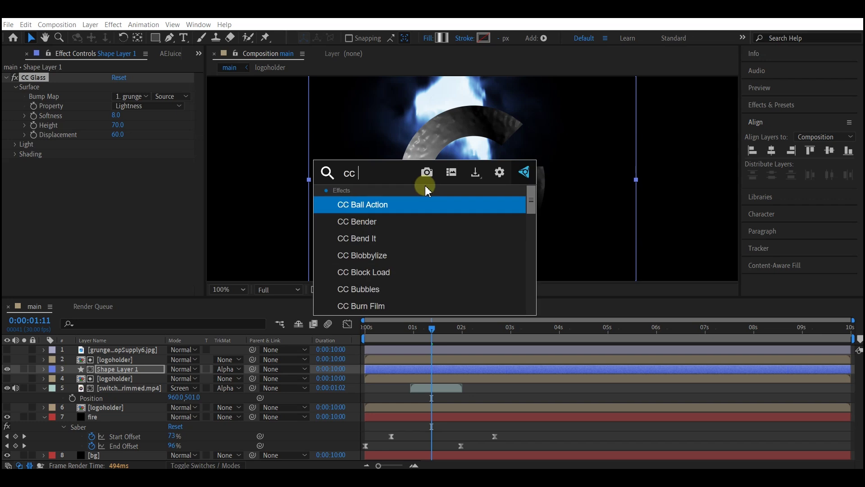
click(373, 205)
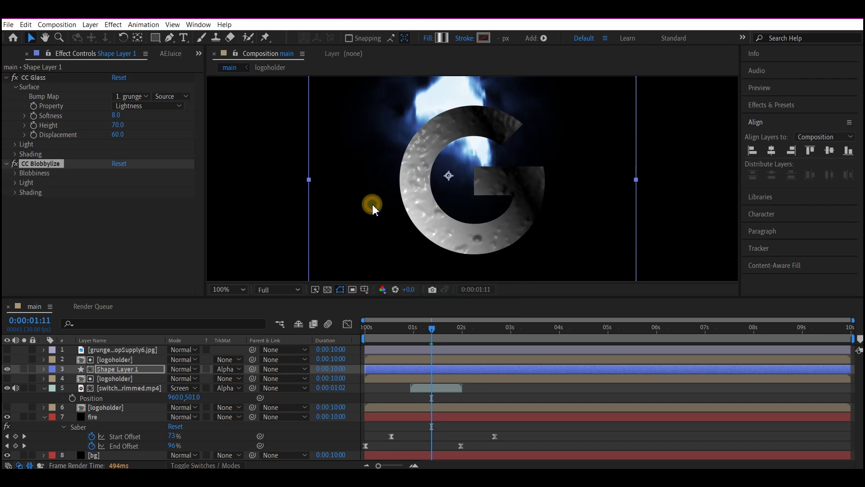
Step: Use the grunge texture layer as the CC Blobbylize Blob Layer and set the effect's Softness to 5
click(15, 173)
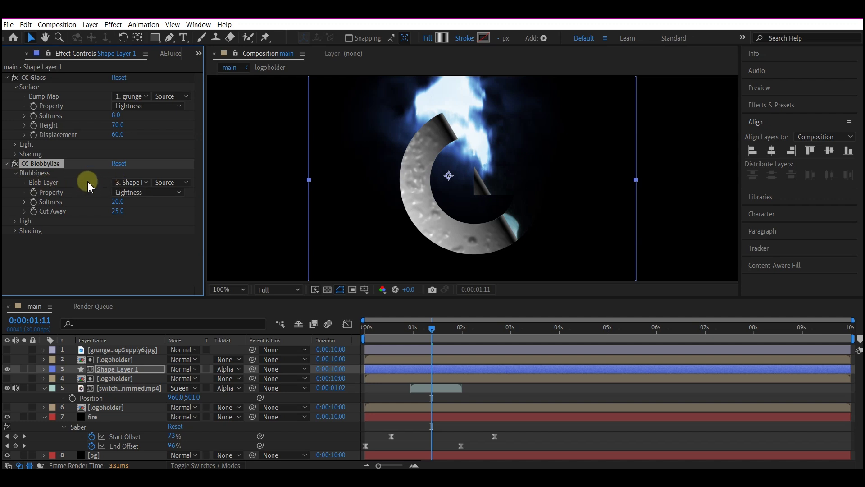
click(120, 182)
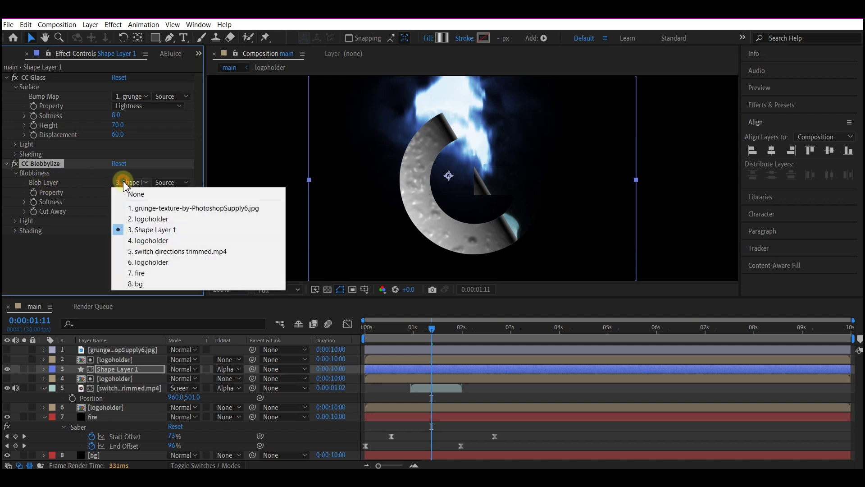
click(143, 208)
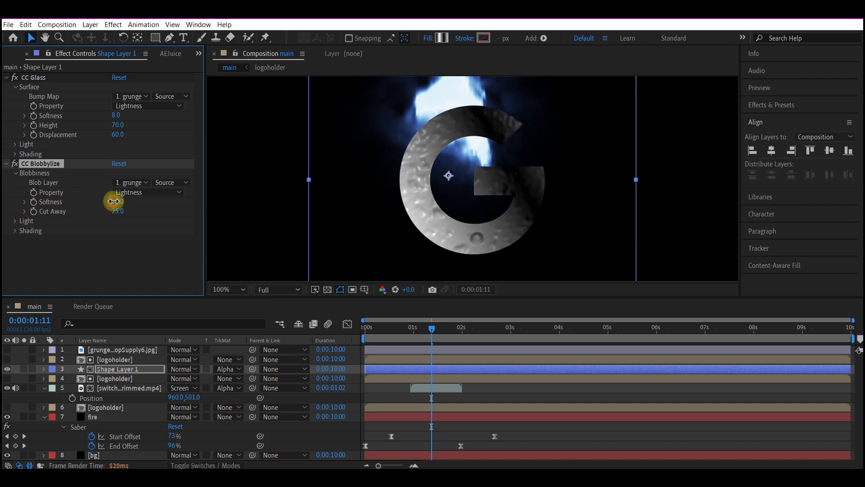
text(5)
key(Return)
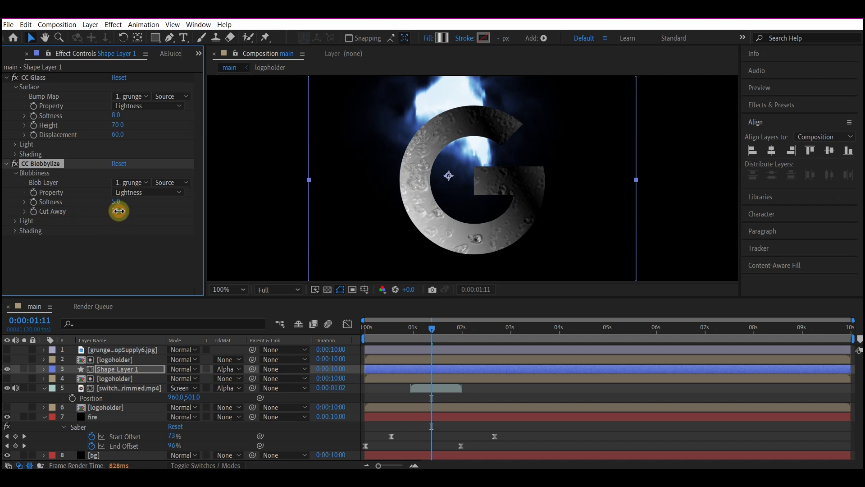
Step: Pre-compose Shape Layer 1 and the logoholder layer directly above it into a new composition named metal
click(126, 359)
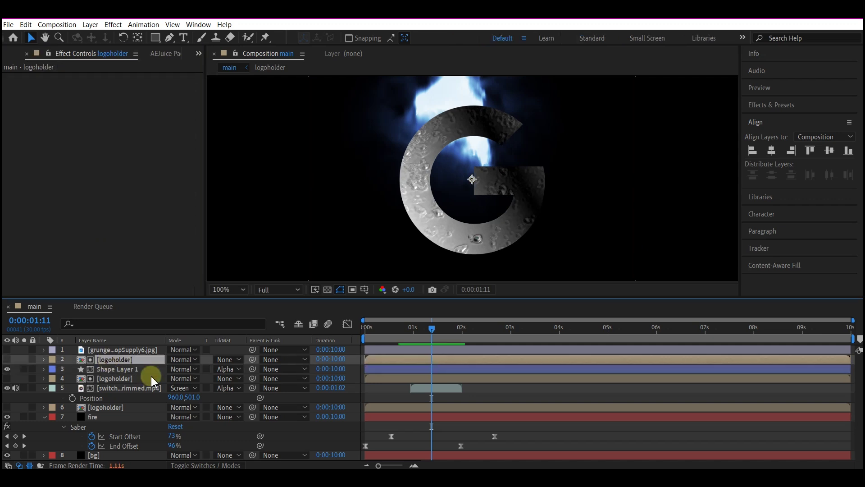
ctrl+click(125, 378)
ctrl+click(112, 380)
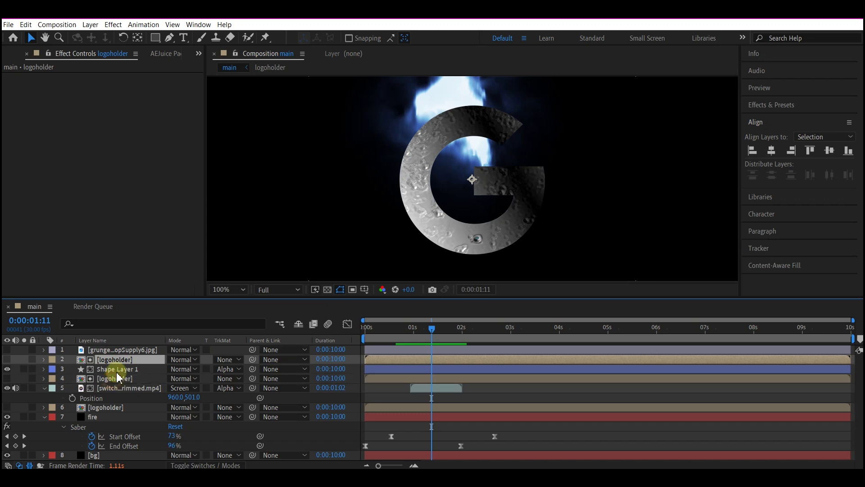
ctrl+click(117, 371)
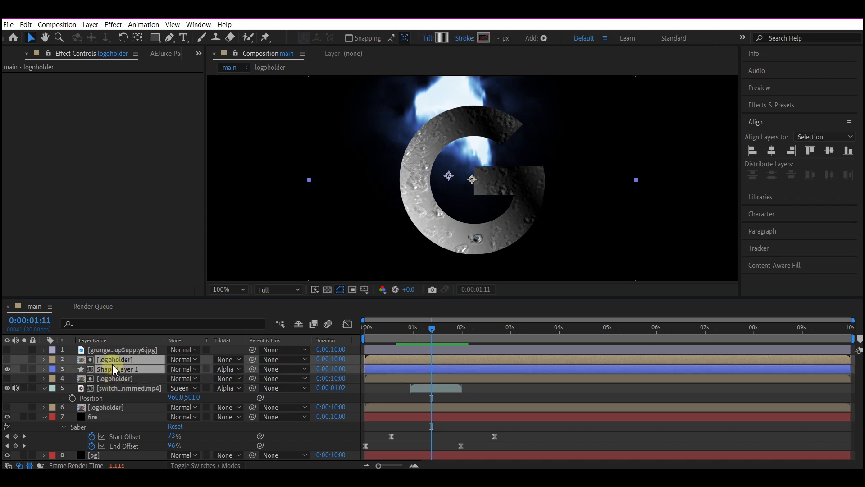
key(ctrl+shift+c)
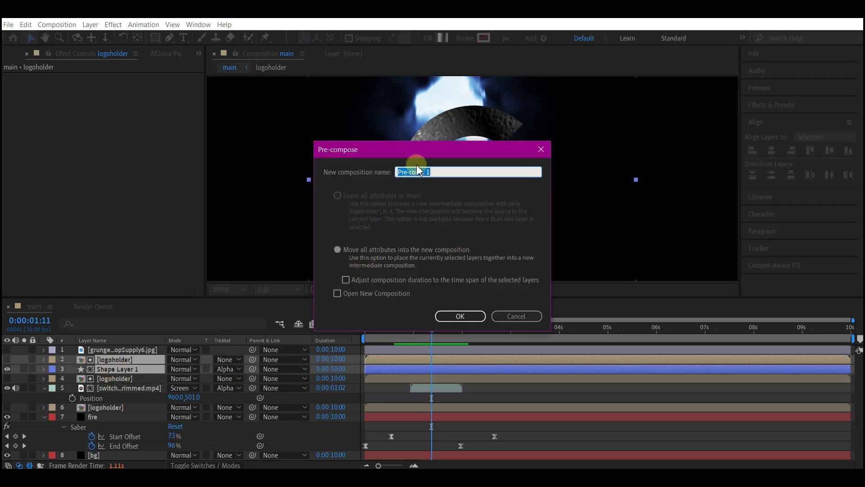
text(metal)
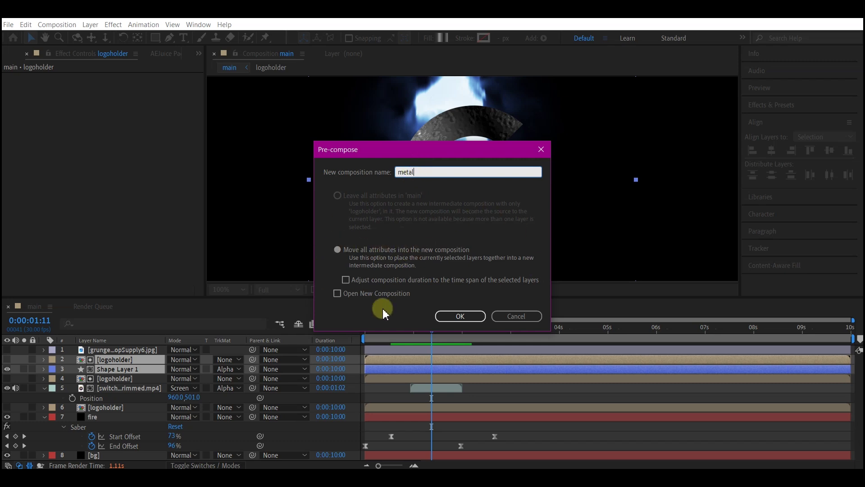
click(459, 316)
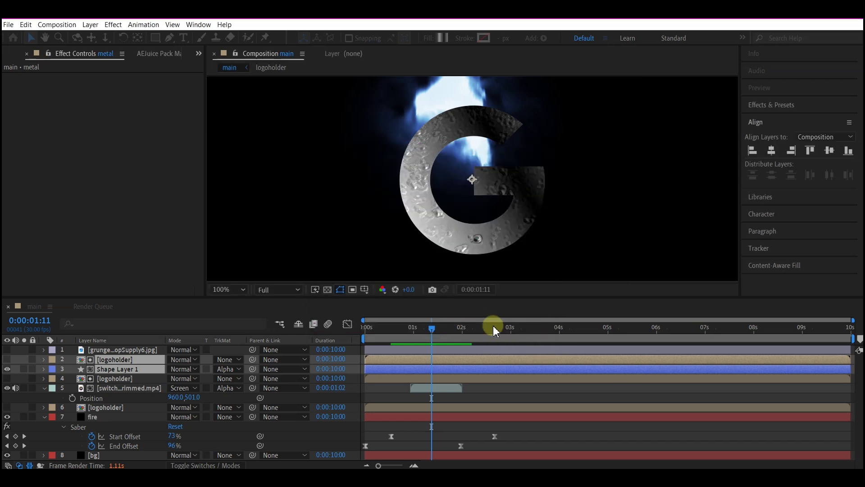
Step: Lower the preview resolution to Third and add a 100% opacity keyframe to the metal layer at 0:00:02:07
click(264, 292)
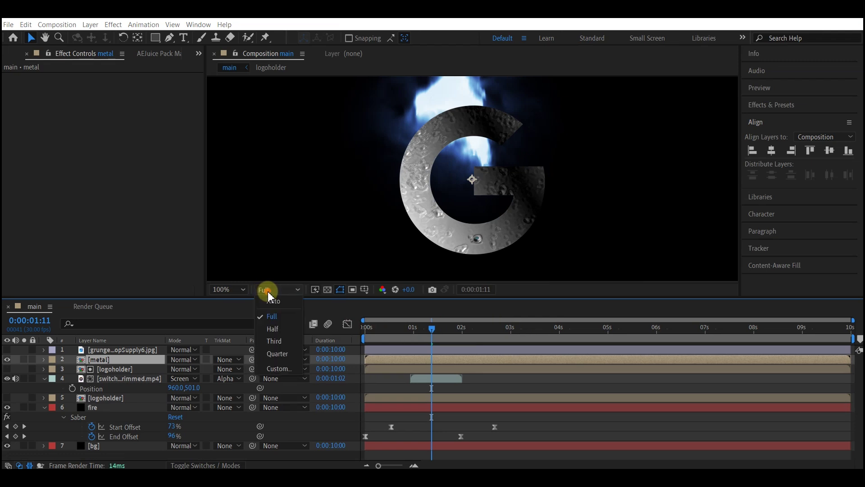
click(277, 350)
drag(373, 345, 474, 345)
key(shift+slash)
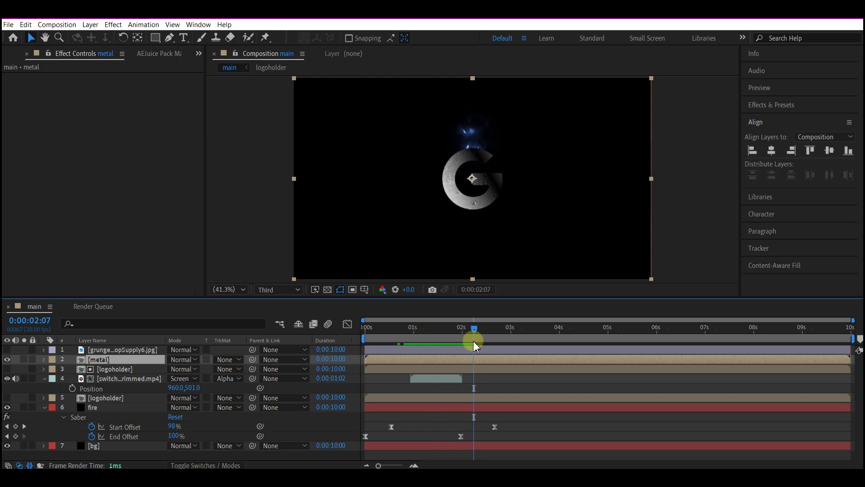
key(t)
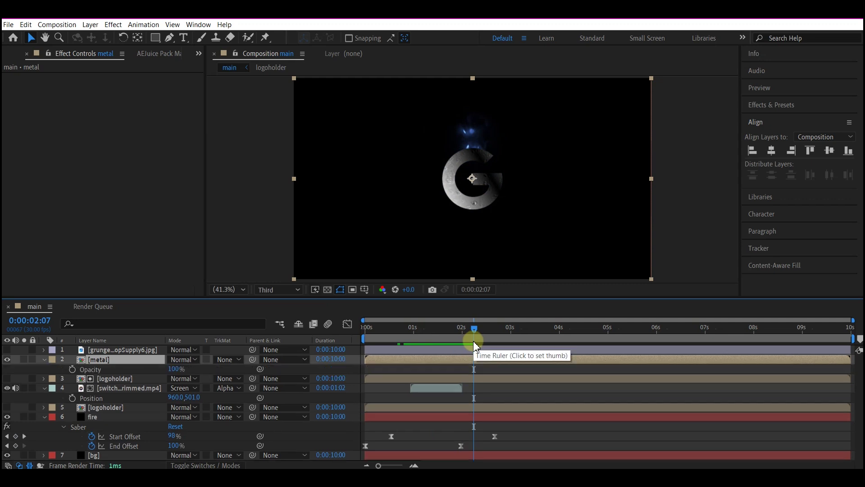
click(73, 370)
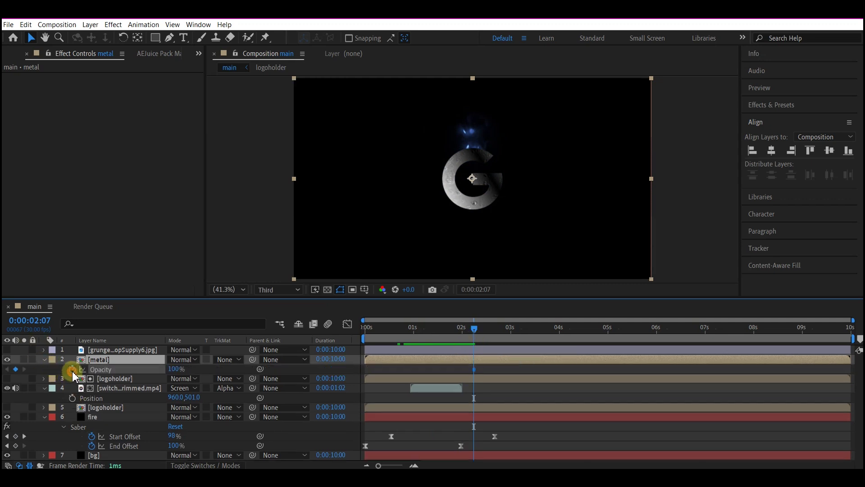
Step: Keyframe the metal layer's opacity at 0% at 0:00:01:19 so the logo fades in
click(445, 328)
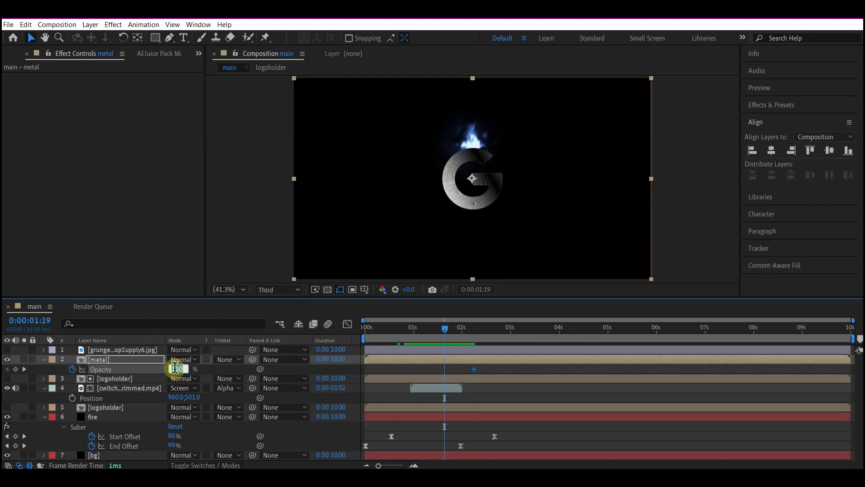
text(0)
key(Return)
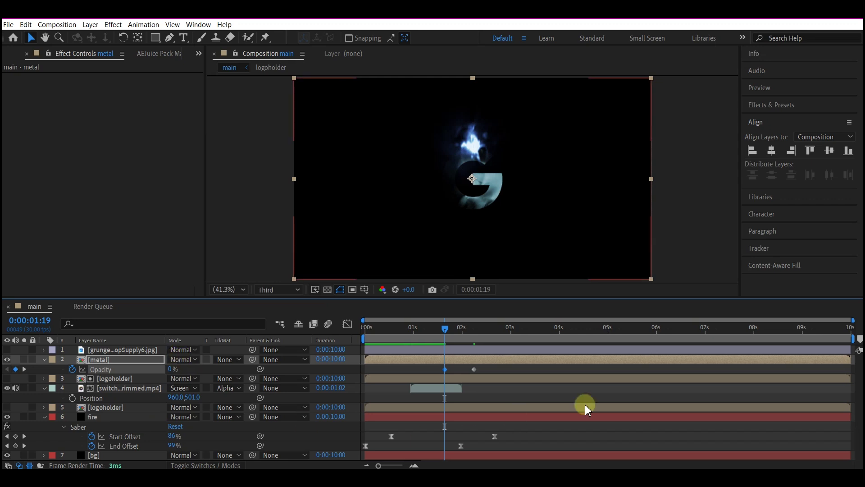
Step: End the work area at 0:00:04:01 and preview the animation from the first frame
click(561, 327)
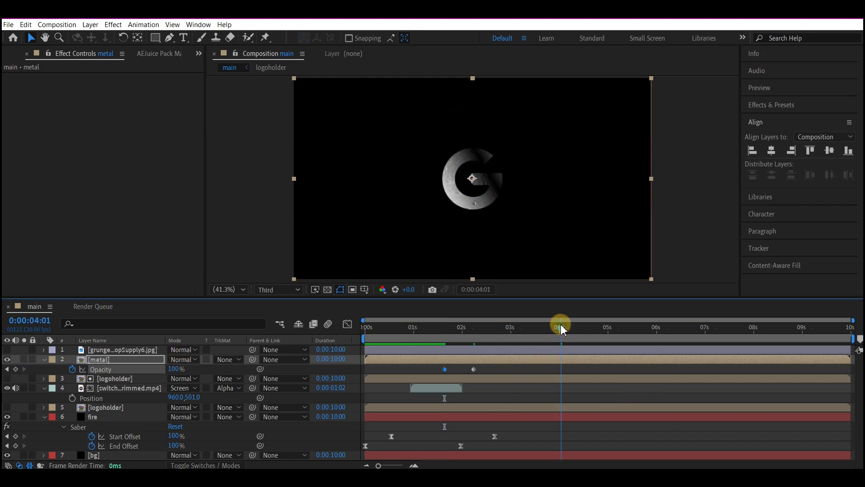
key(n)
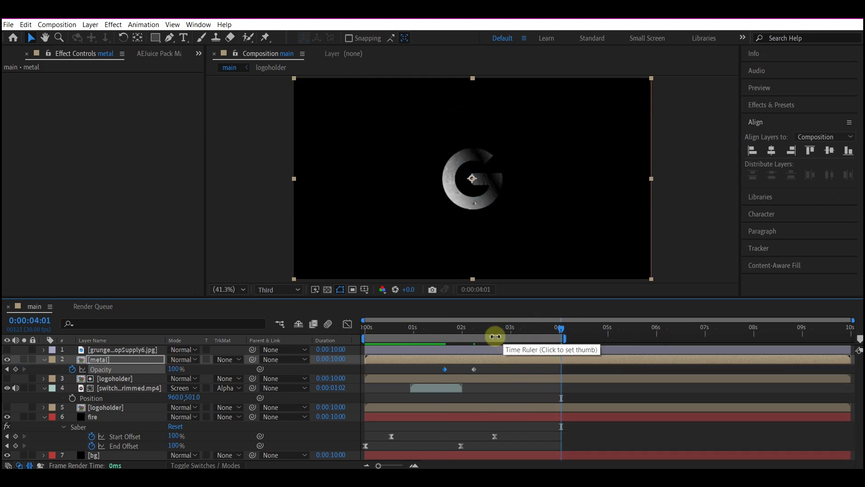
click(366, 328)
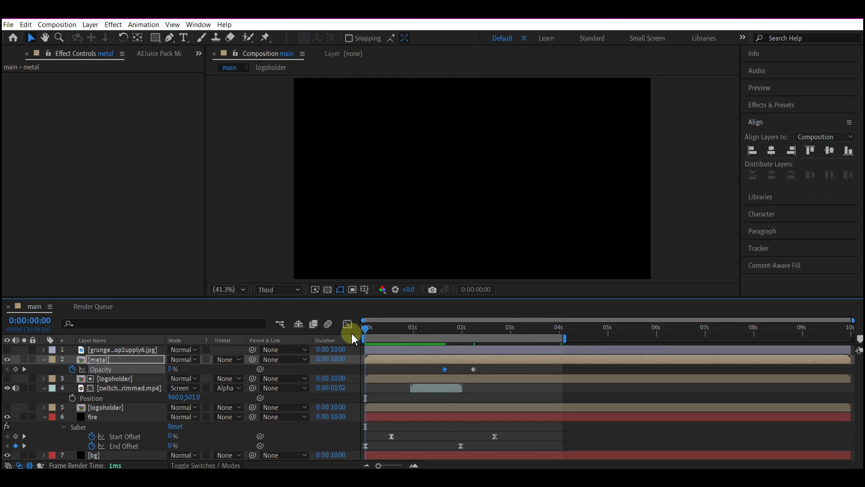
key(space)
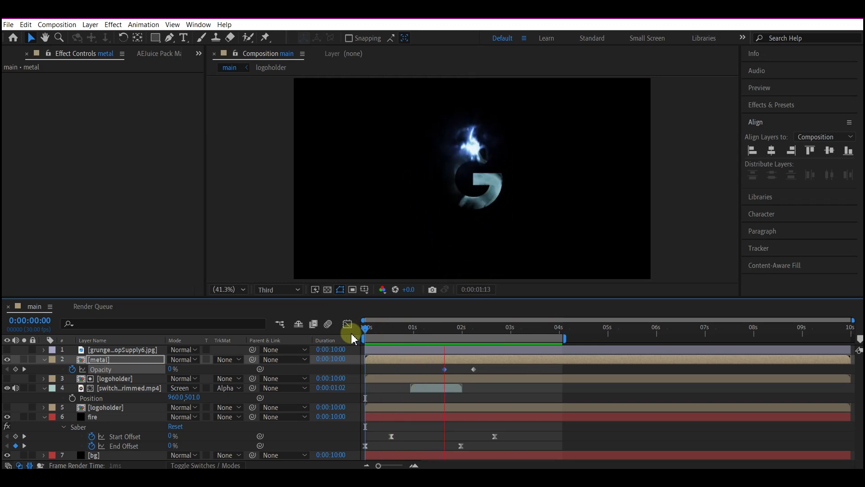
key(space)
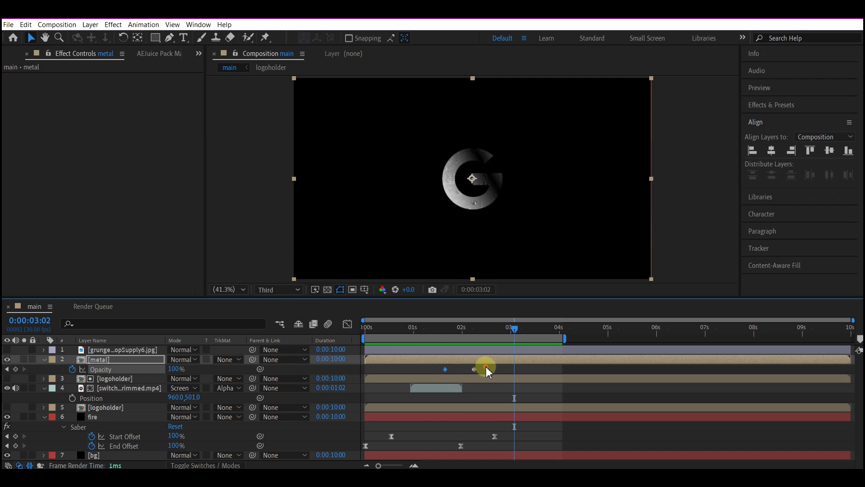
Step: Shift both metal layer opacity keyframes about 0.3 seconds later and preview the animation from the start
mouse_move(487, 366)
mouse_down()
mouse_move(431, 372)
mouse_move(495, 375)
mouse_up()
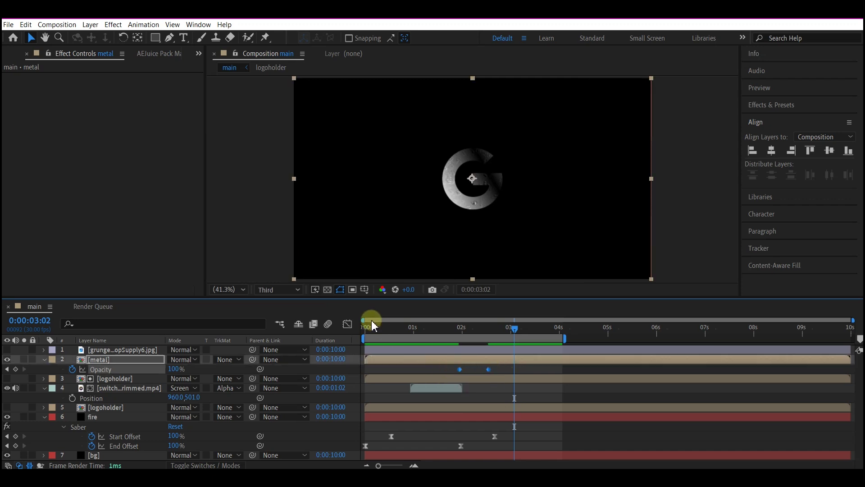
drag(383, 328, 350, 335)
key(space)
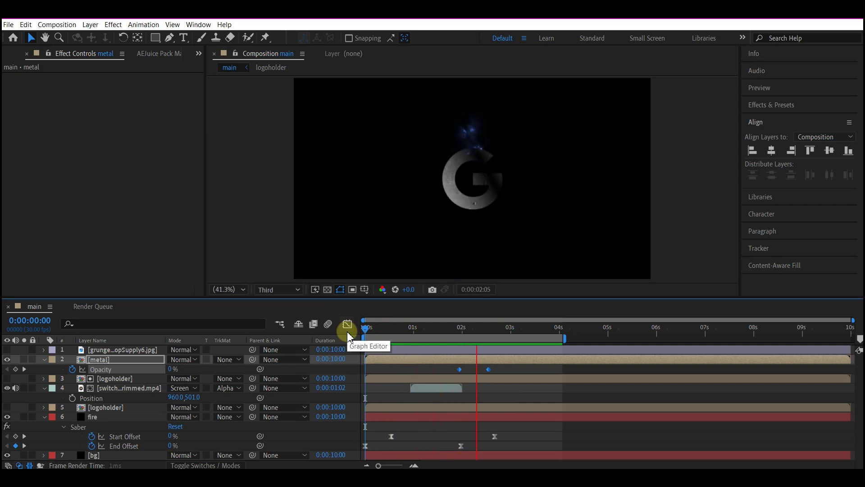
key(space)
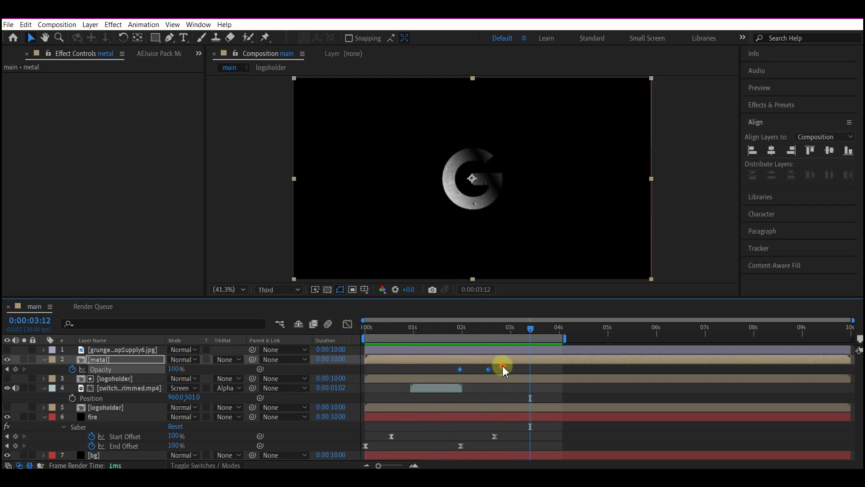
Step: Lengthen the metal layer's fade-in by moving its 0% opacity keyframe to about 1.8 seconds and its 100% keyframe to about 2.9 seconds
drag(489, 366, 451, 373)
click(461, 369)
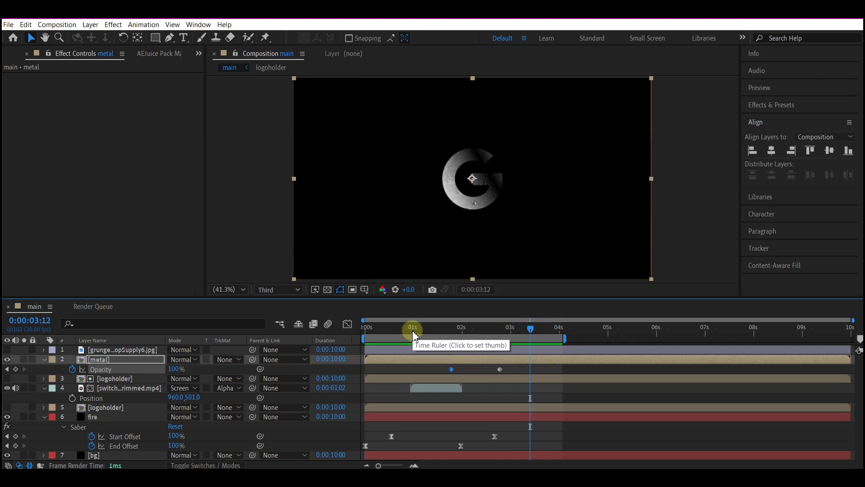
key(space)
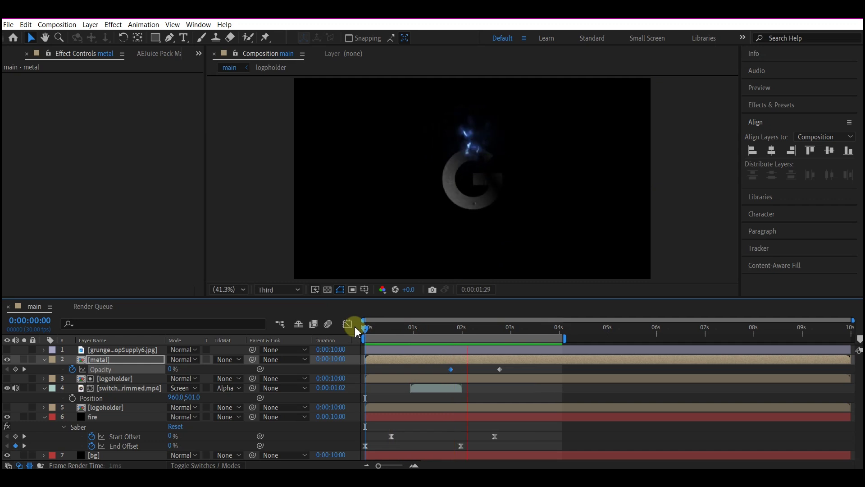
key(space)
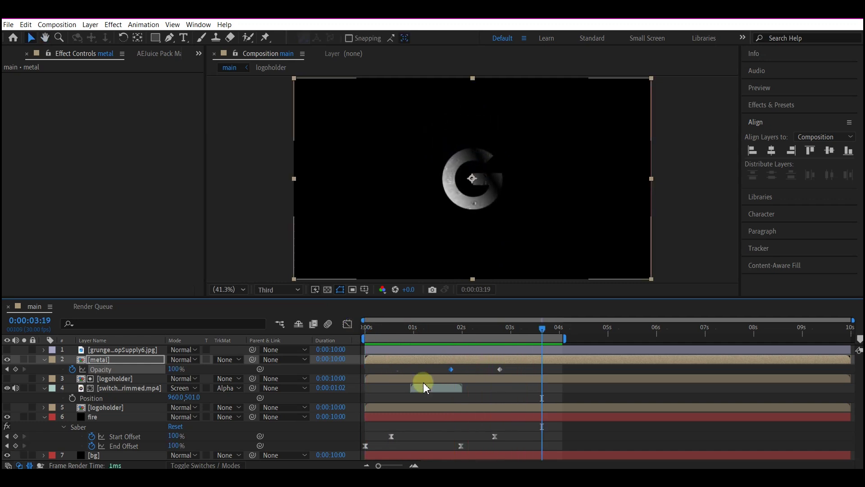
drag(499, 368, 504, 368)
drag(378, 329, 355, 335)
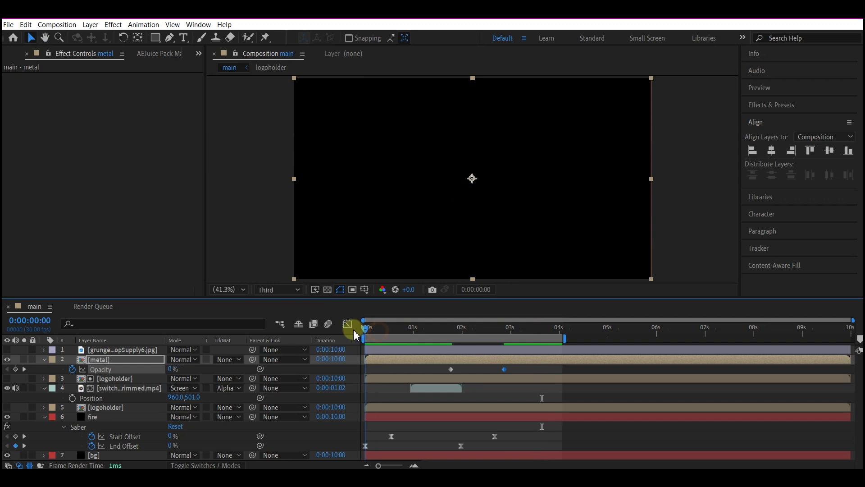
Step: Preview the animation from the first frame to check the lengthened metal fade-in
key(space)
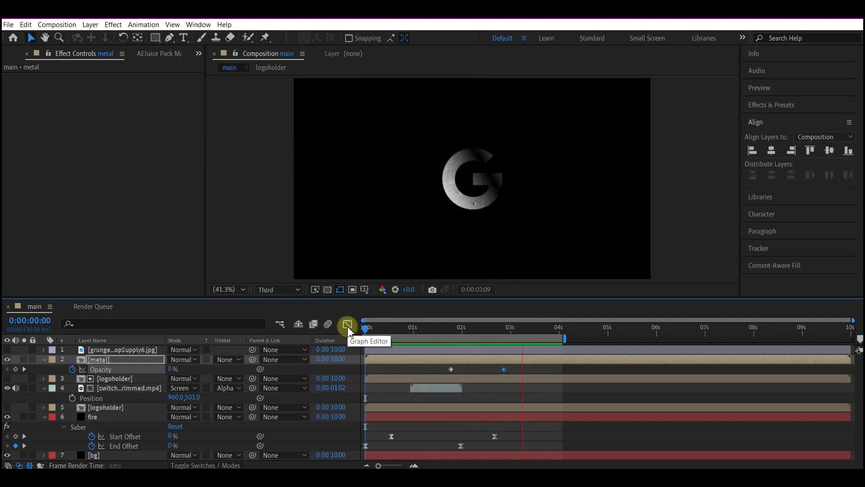
key(space)
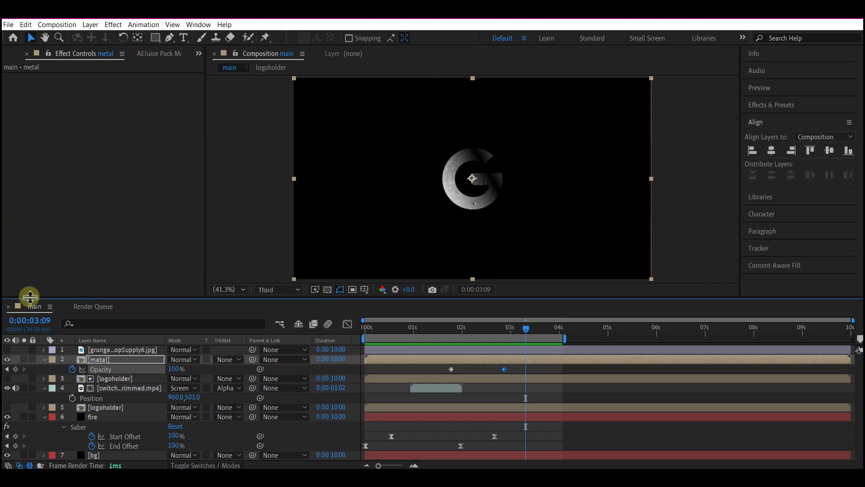
click(110, 358)
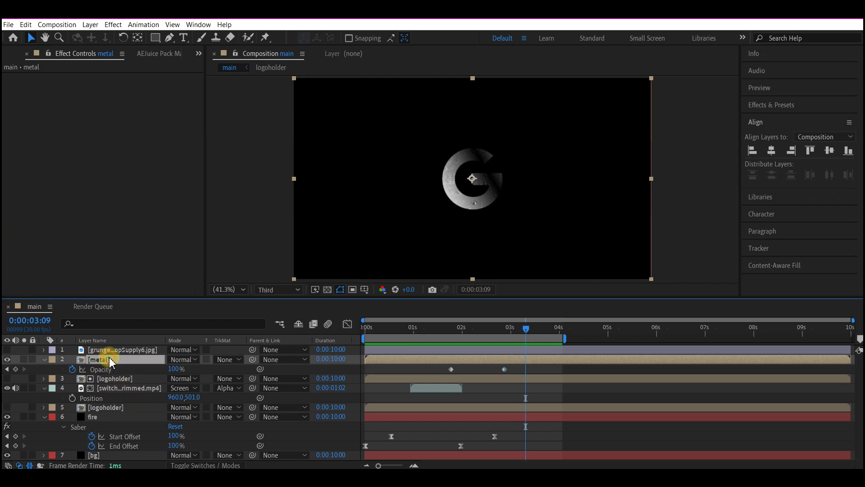
Step: Duplicate the hidden logoholder layer above fire, place the copy directly above the metal layer and make it visible
click(103, 407)
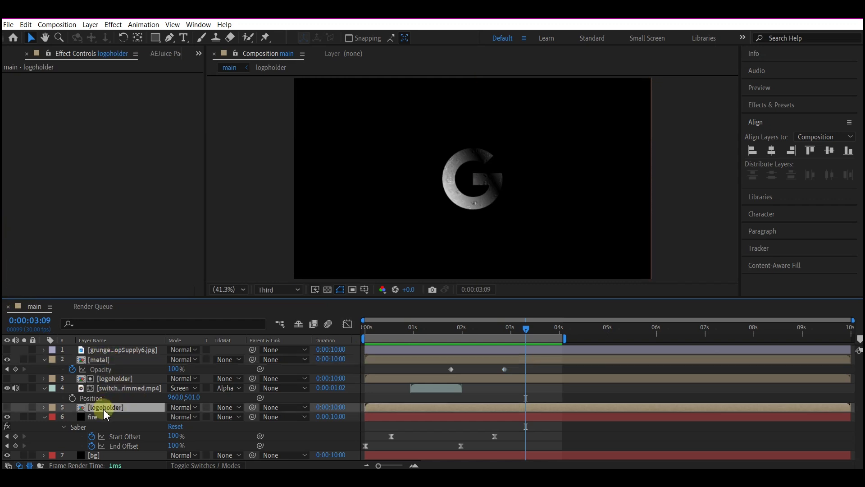
key(ctrl+d)
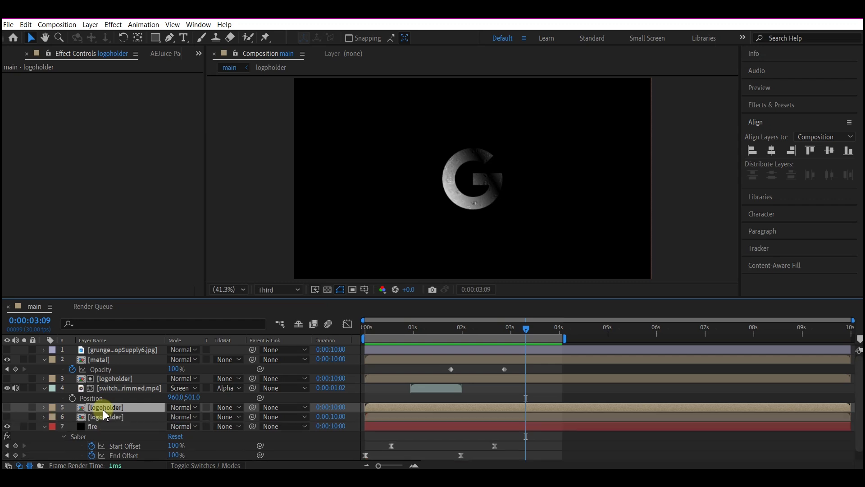
drag(103, 408, 114, 356)
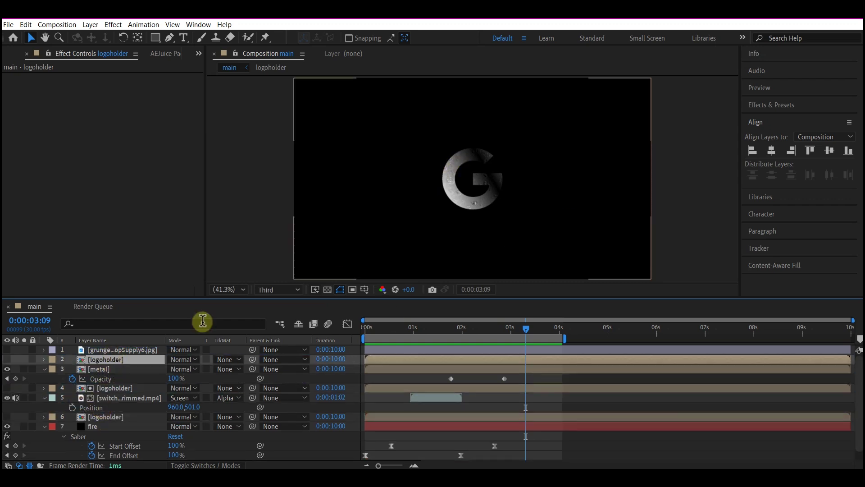
click(7, 359)
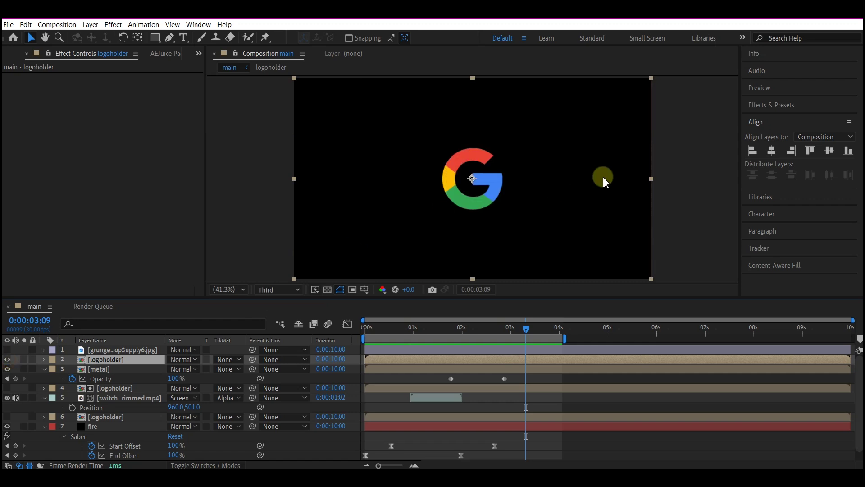
Step: Apply the Vegas effect to the logoholder copy and set its image contours channel to Alpha
key(ctrl+space)
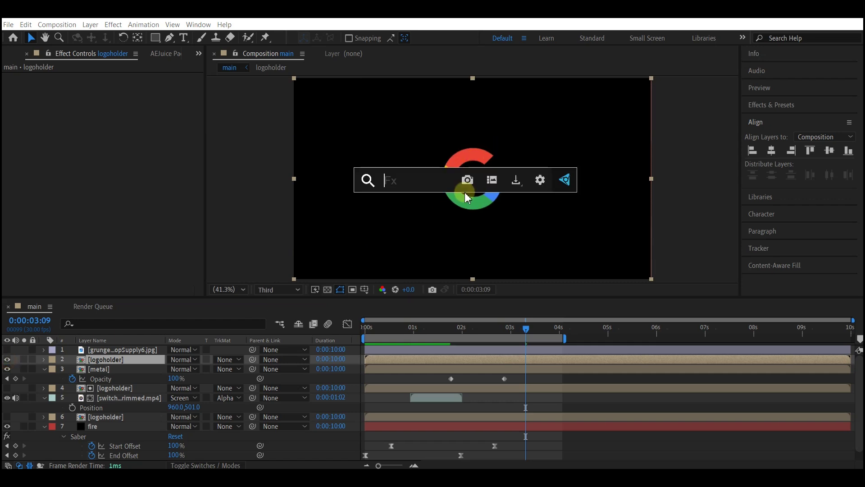
text(vegas)
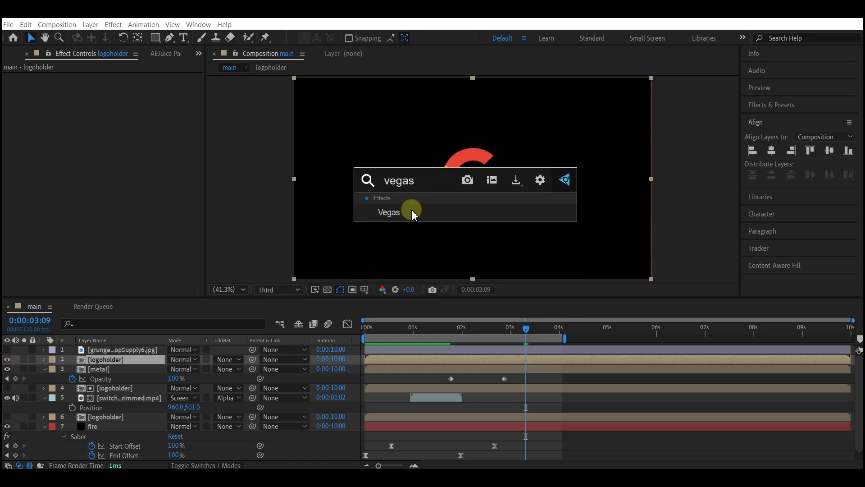
click(414, 215)
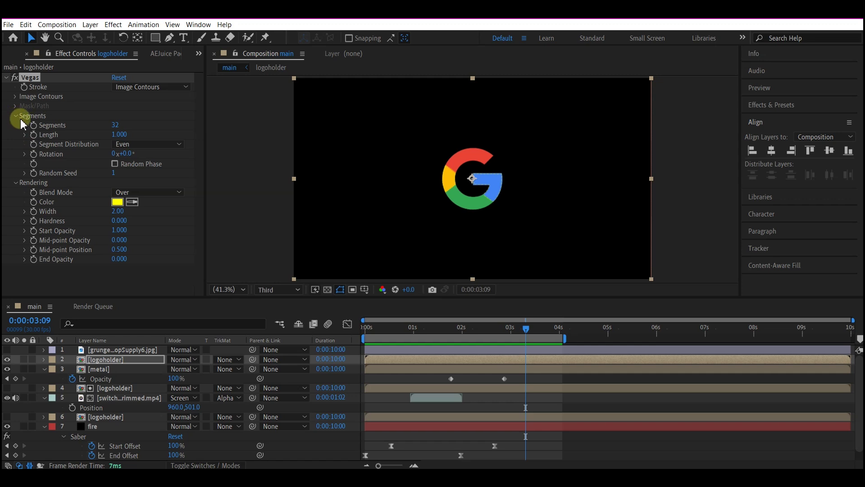
click(16, 97)
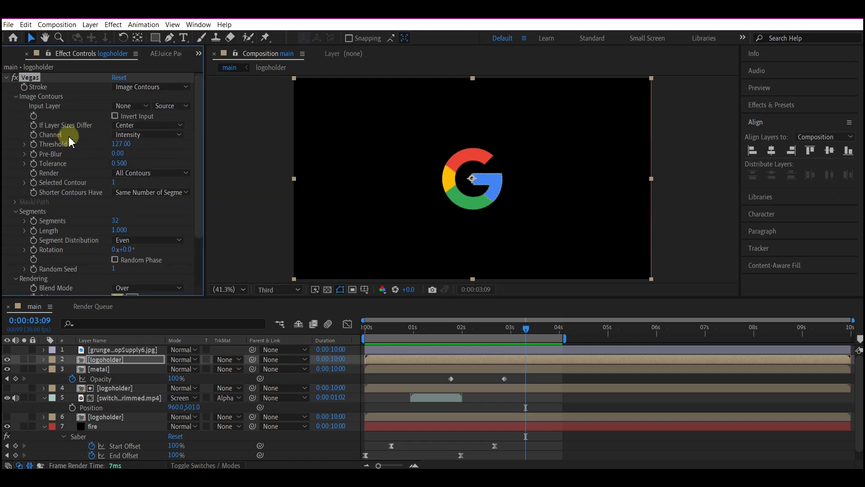
click(129, 135)
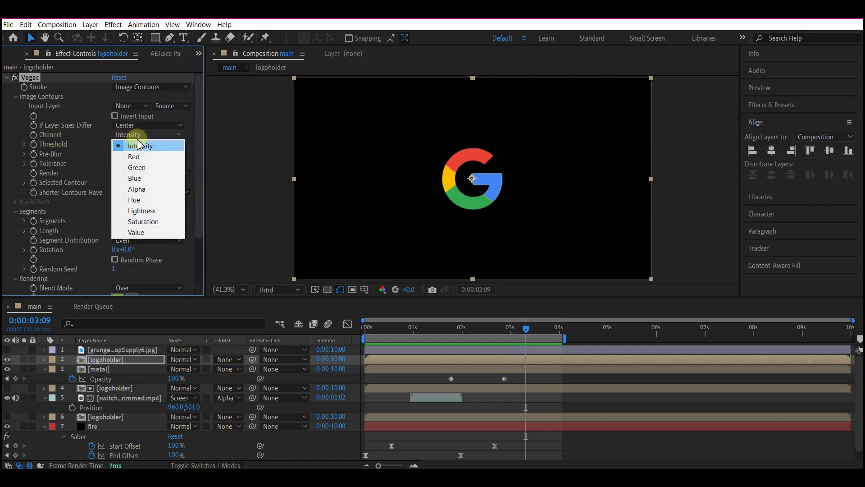
click(133, 189)
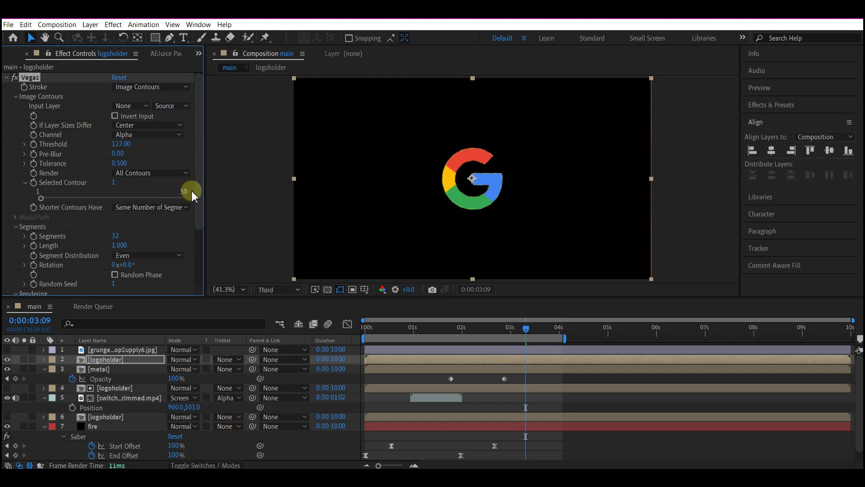
Step: Switch the composition preview to full resolution and set the Vegas effect's number of segments to 1
scroll(485, 178, up, 3)
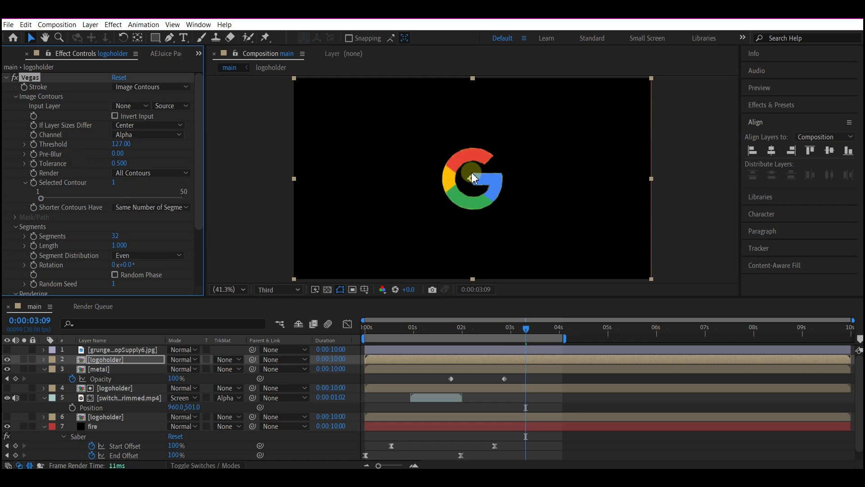
click(272, 290)
click(272, 316)
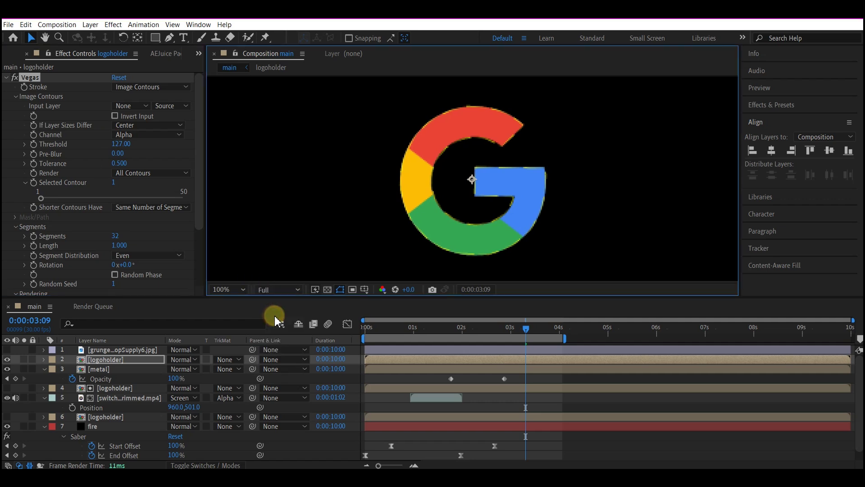
drag(113, 236, 96, 244)
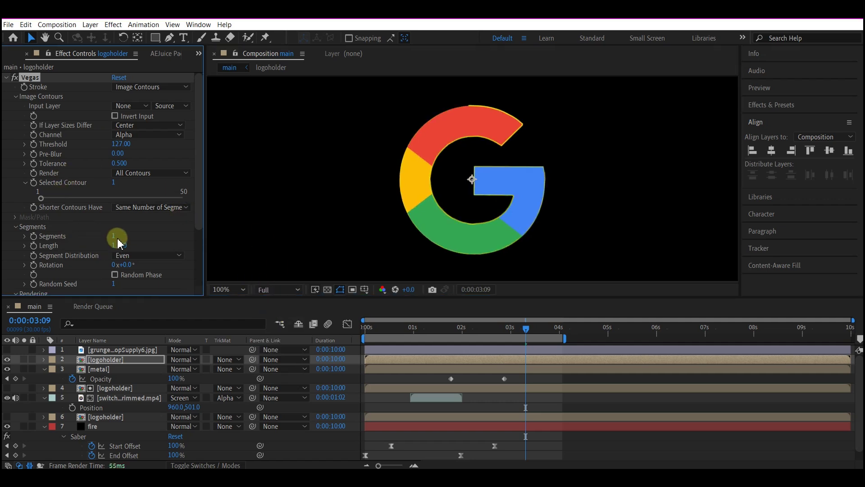
Step: Give the Vegas stroke a light blue colour matching the flames at 0:00:01:04 and set its blend mode to Transparent
scroll(108, 239, down, 3)
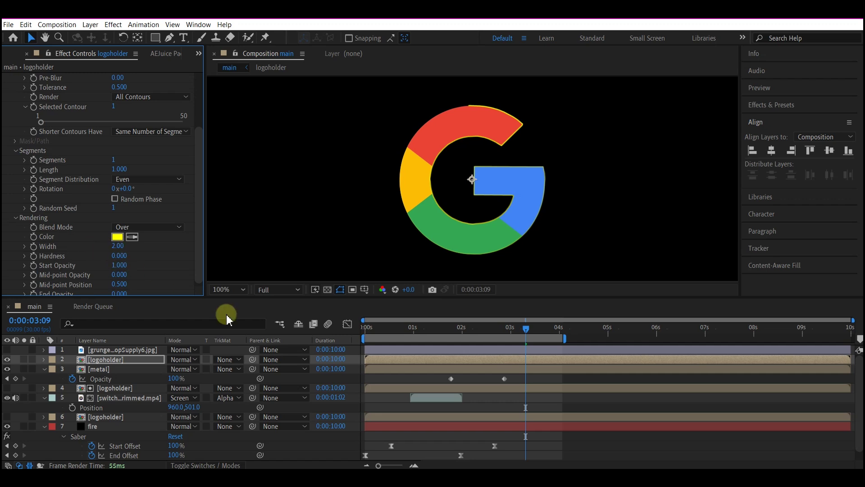
click(421, 330)
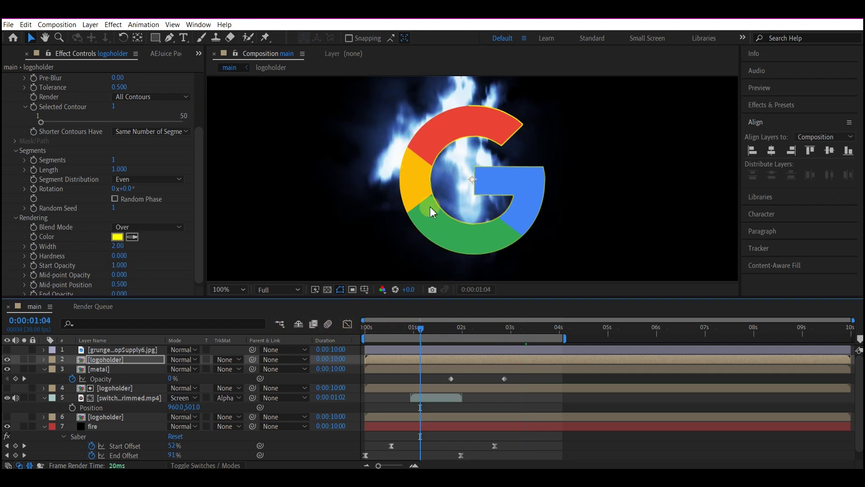
key(ctrl+z)
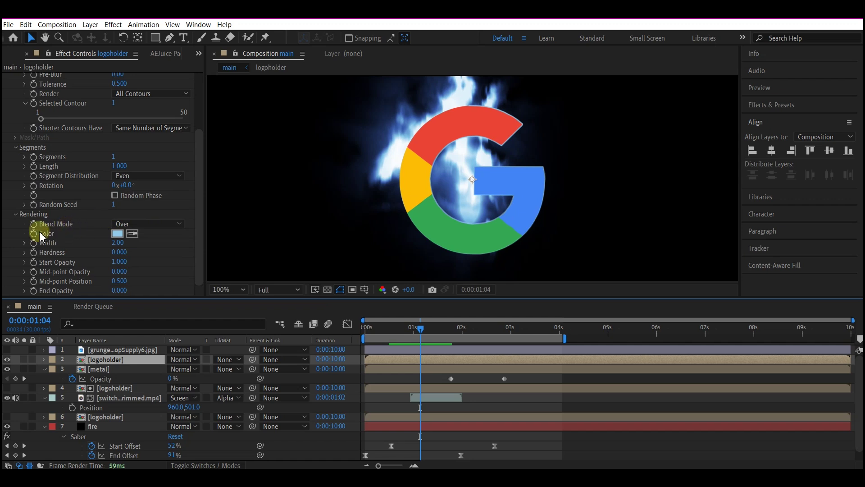
click(129, 224)
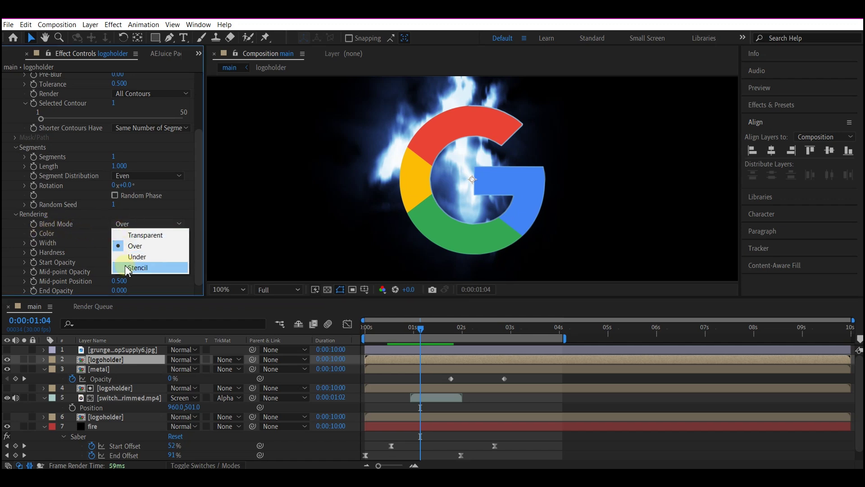
click(143, 235)
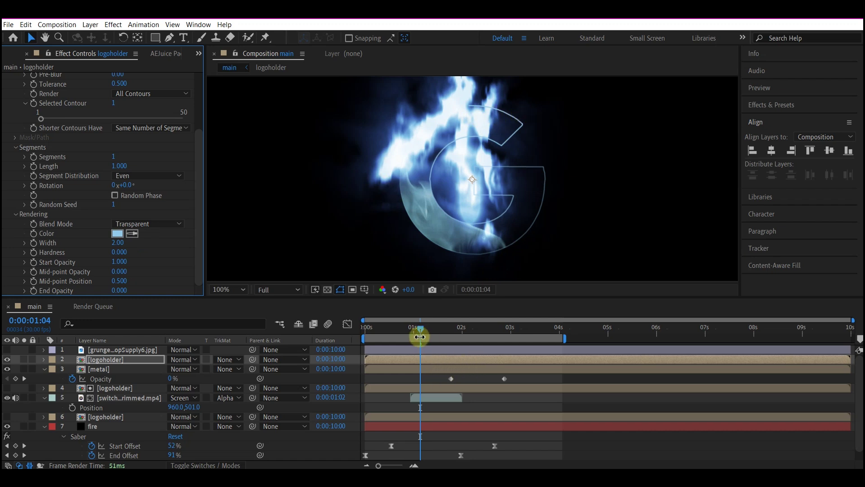
Step: Extend the work area to about 5.9 seconds and keyframe Vegas Rotation at 0° and Length at 1.000 at 0:00:04:13
drag(422, 331, 653, 338)
click(579, 327)
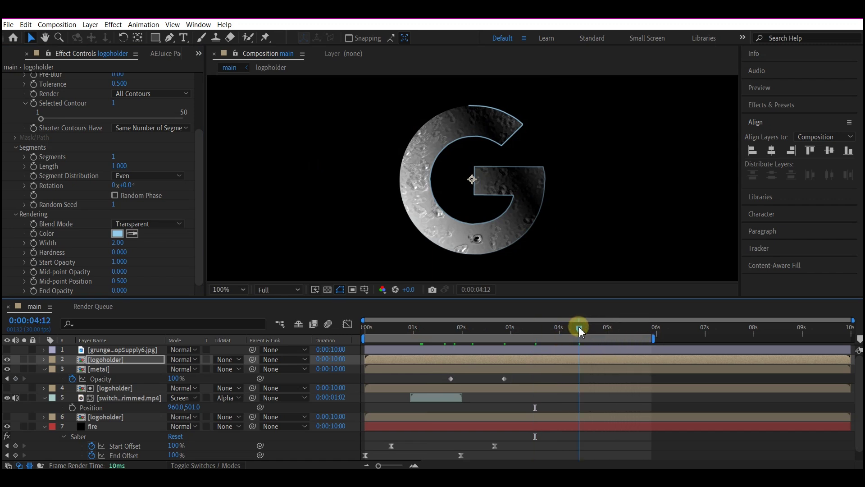
click(34, 186)
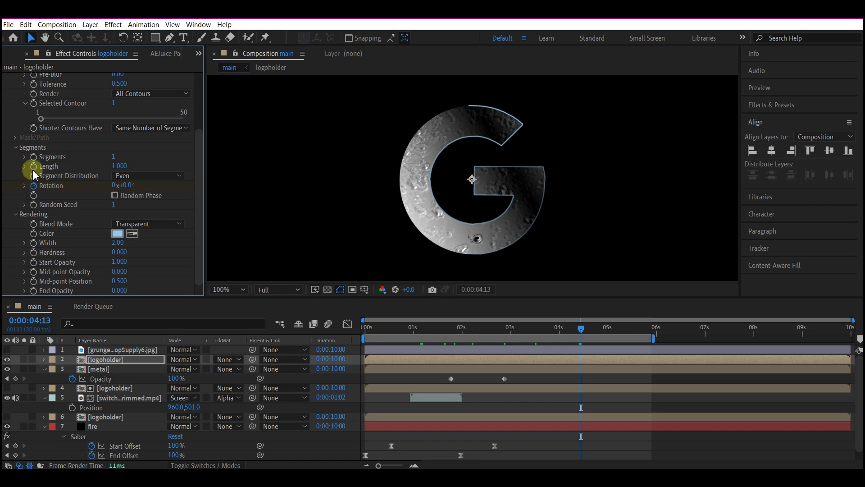
click(34, 166)
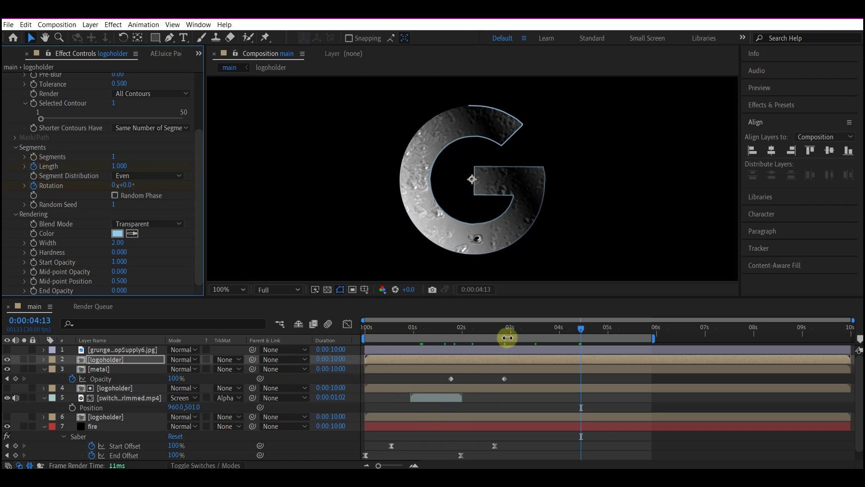
Step: At 0:00:02:09, keyframe Vegas Length at 0 and Rotation at one full turn, and reveal the layer's keyframes
drag(511, 329, 477, 335)
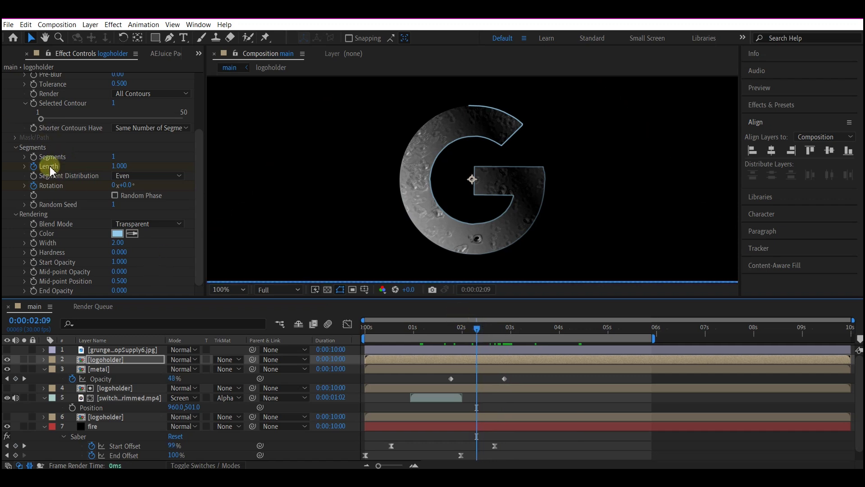
drag(115, 166, 3, 180)
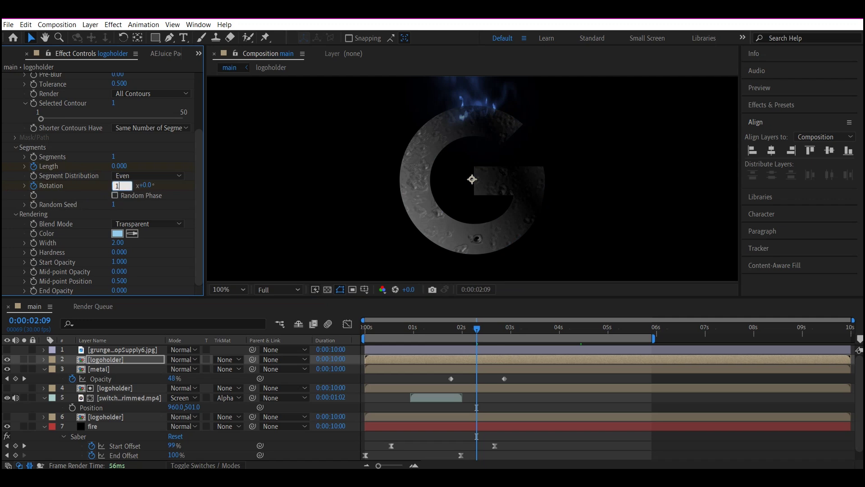
key(Return)
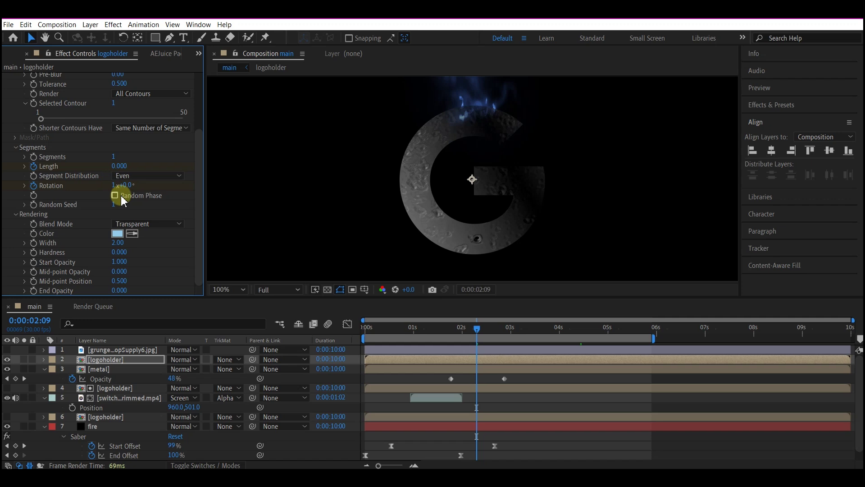
key(u)
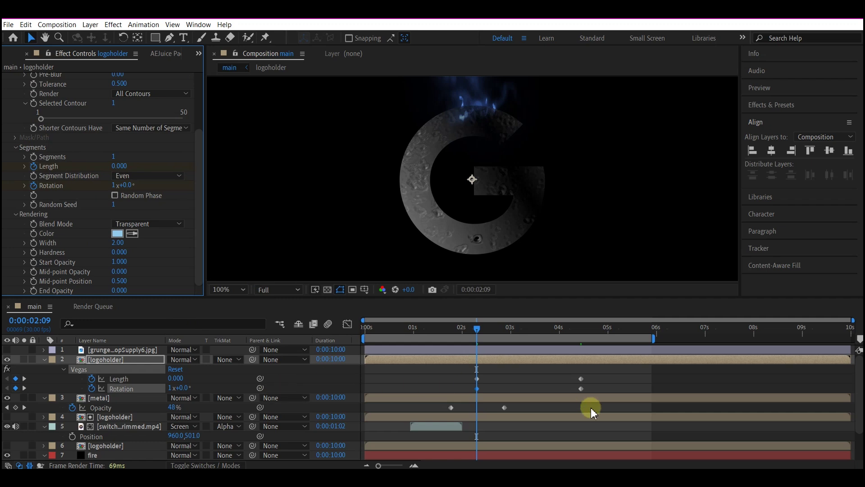
Step: Extend the work area to about 7 seconds and copy the zero Vegas Length keyframe to 0:00:06:02
drag(654, 338, 708, 338)
click(659, 328)
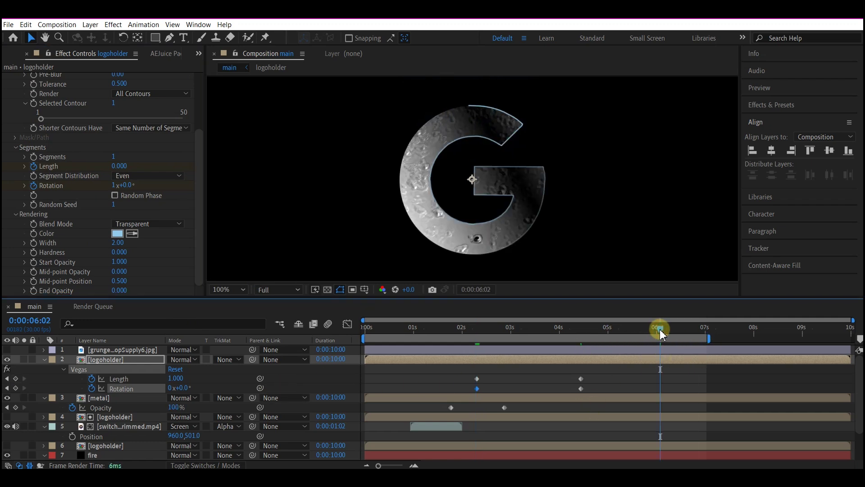
click(478, 377)
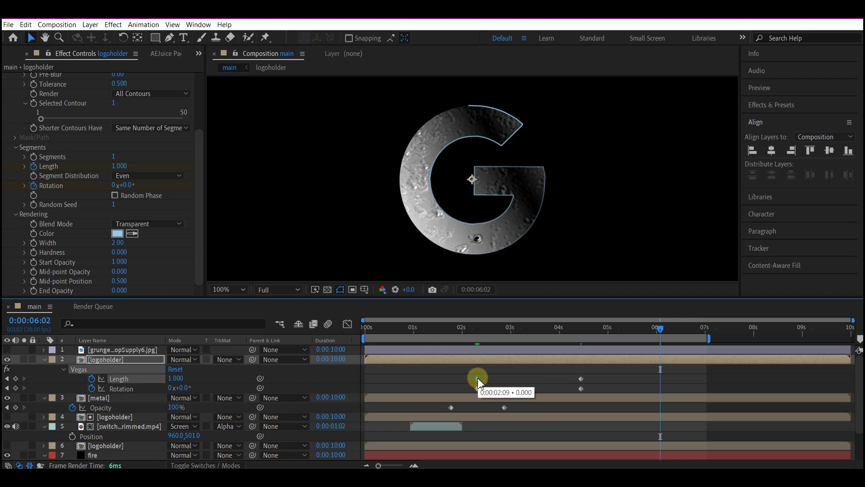
key(ctrl+c)
key(ctrl+v)
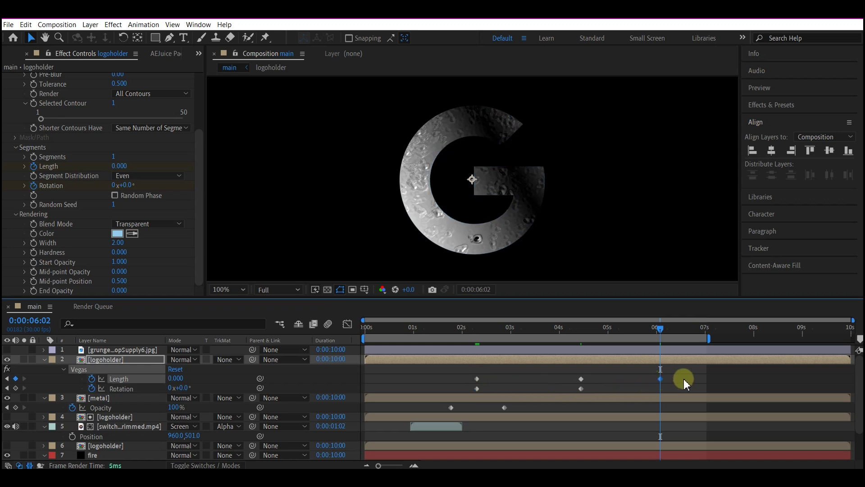
Step: Stretch the Vegas rotation by moving its 0° keyframe toward the 6-second mark, and select all the Length and Rotation keyframes
drag(582, 388, 662, 404)
drag(685, 374, 446, 395)
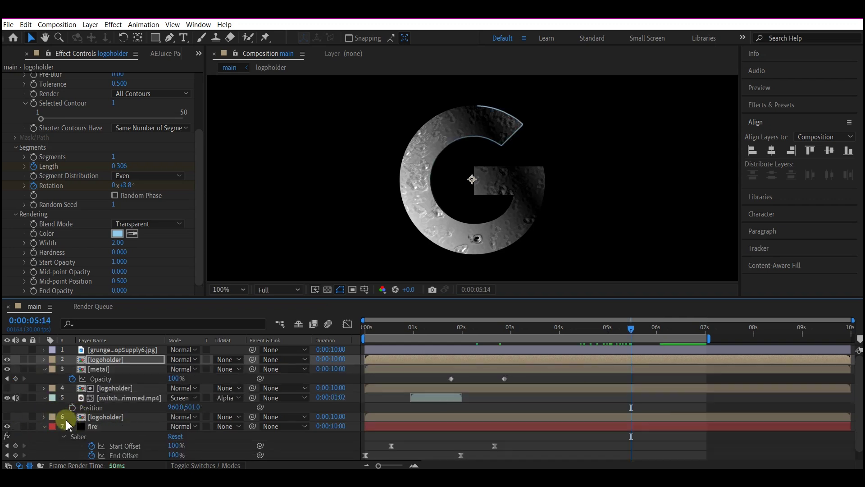
Step: Move the hidden logoholder layer above fire to the top of the layer stack and make it visible
click(111, 418)
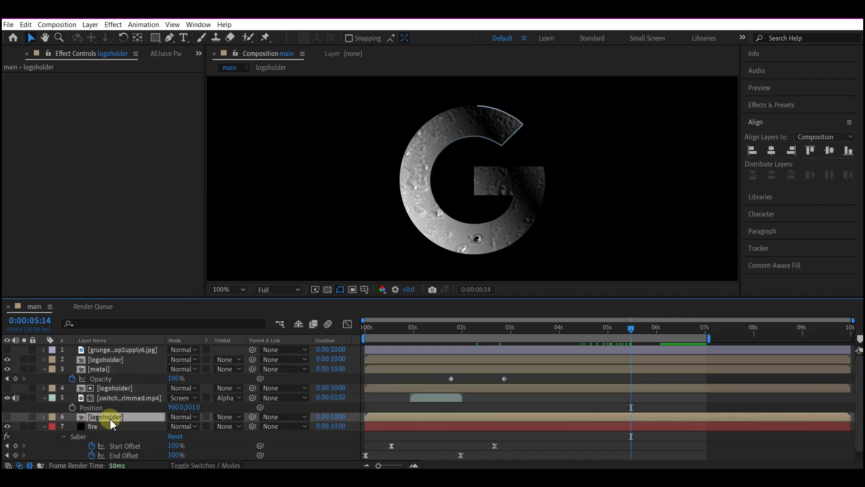
drag(110, 418, 118, 349)
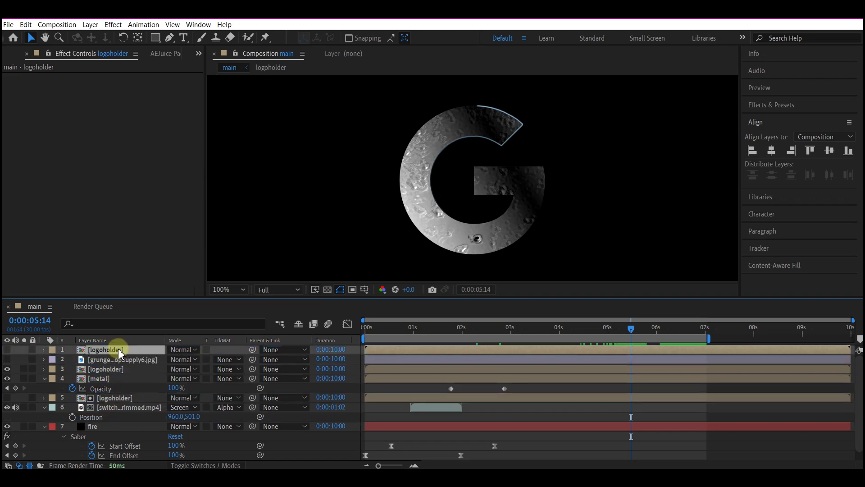
click(7, 350)
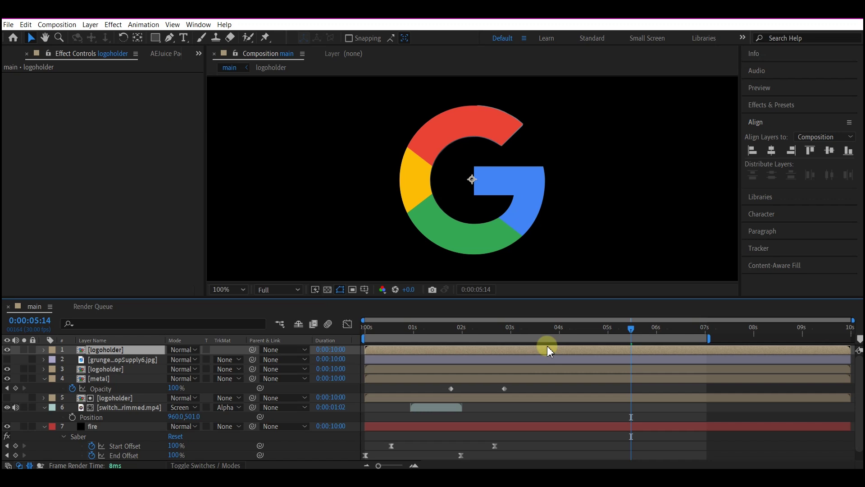
Step: Set the top logoholder layer's opacity to 78%
key(t)
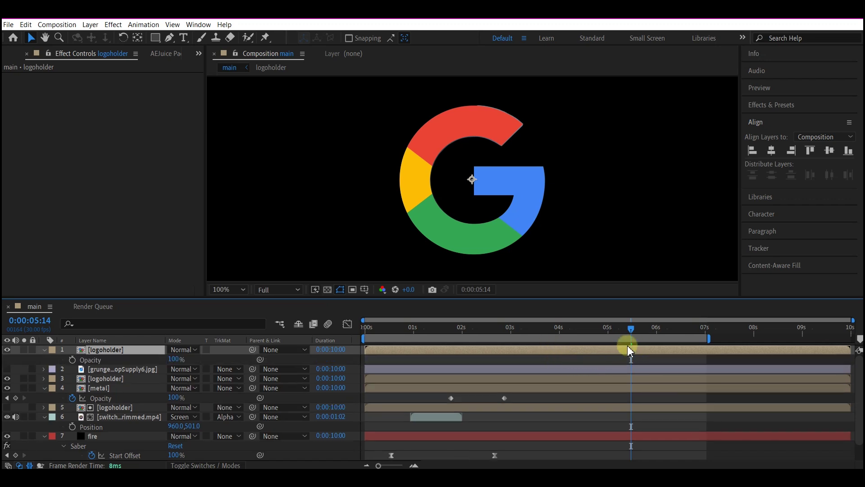
drag(630, 327, 627, 328)
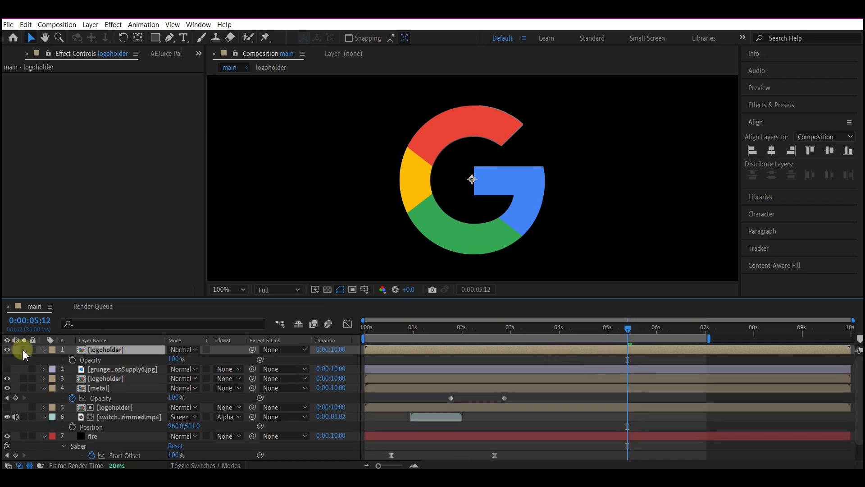
click(174, 360)
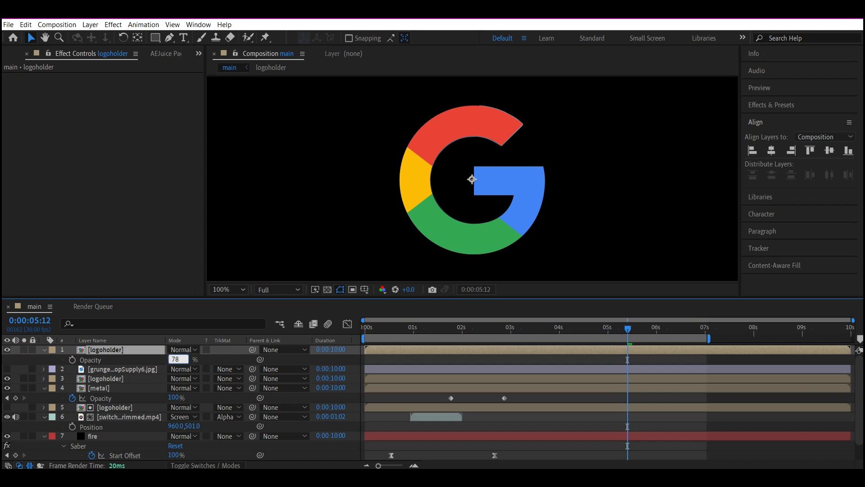
text(78)
click(176, 361)
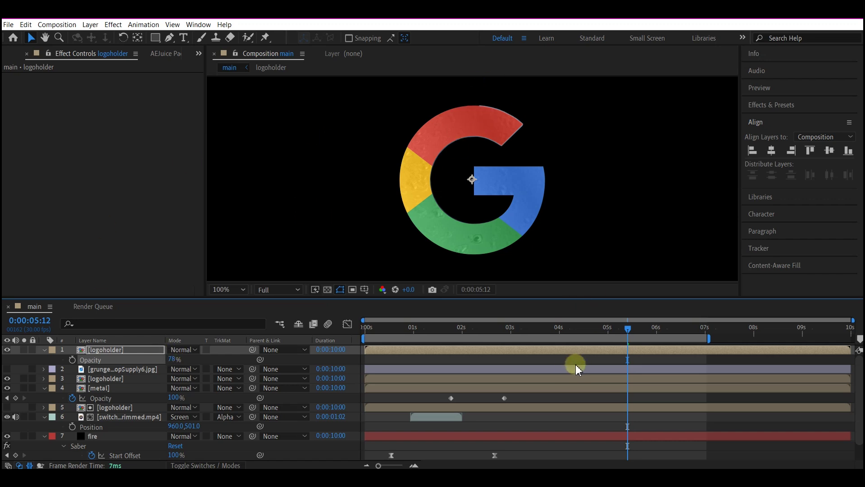
Step: Keyframe the top logoholder's opacity at 78% at 0:00:05:13 and at 0% at 0:00:03:12
drag(520, 328, 629, 331)
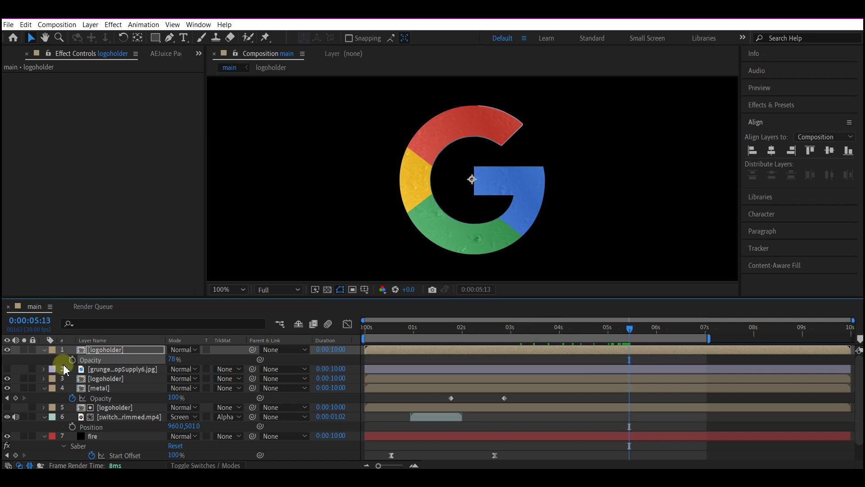
click(523, 419)
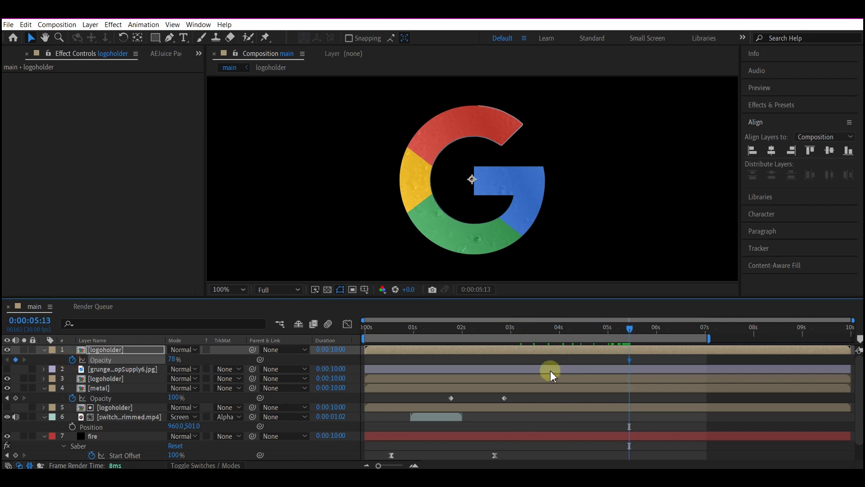
click(529, 326)
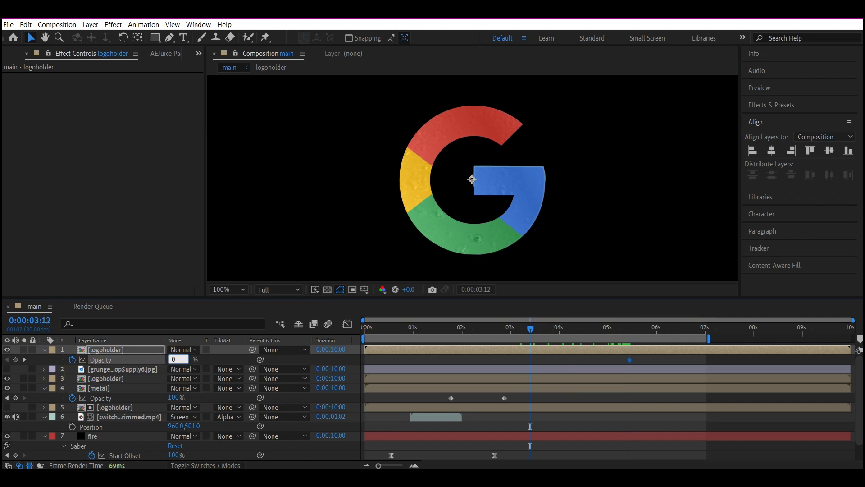
text(0)
key(Return)
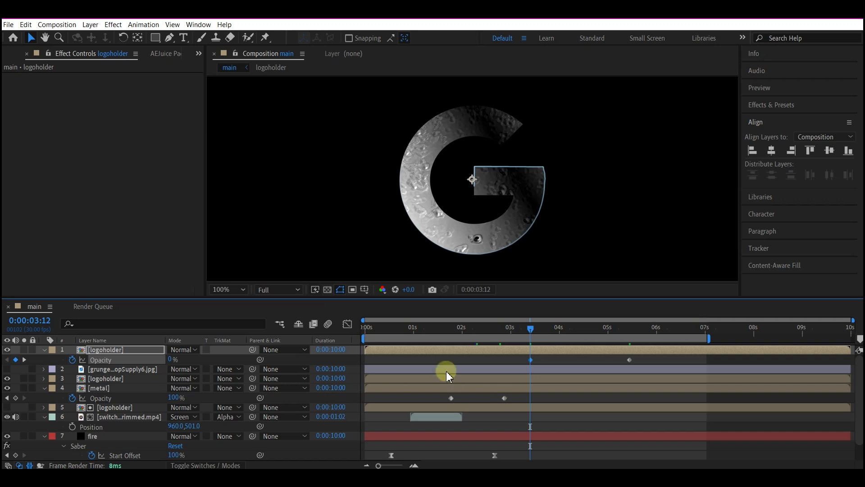
Step: Extend the work area to the composition's end and move the top logoholder's 78% opacity keyframe to about 6.4 seconds
drag(709, 338, 852, 338)
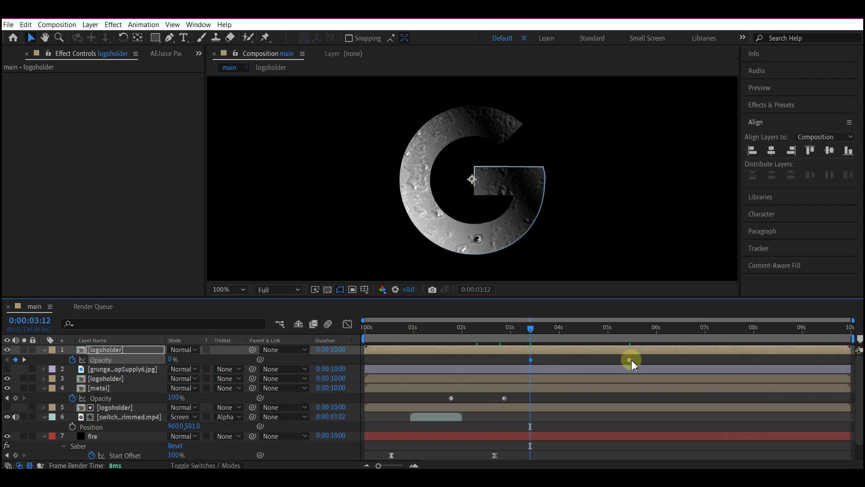
drag(660, 359, 677, 361)
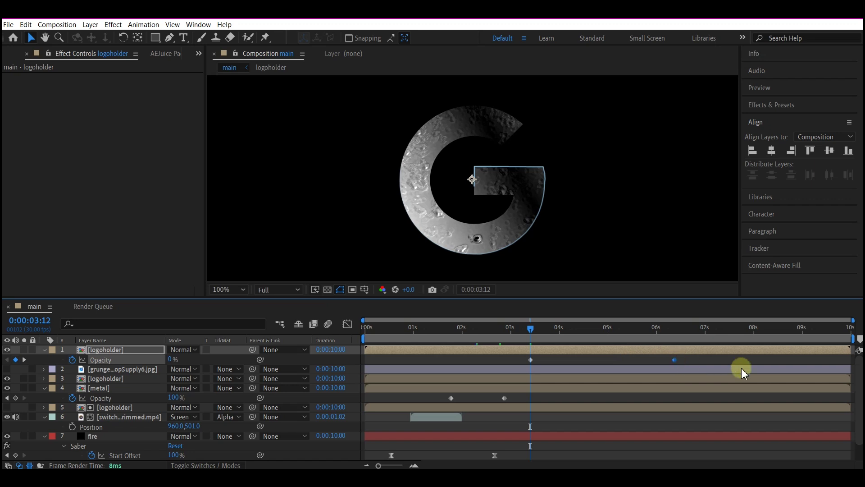
Step: Keyframe the top logoholder's opacity at 0% at 0:00:08:01, and toggle the metal layer's visibility off and on to compare
click(756, 331)
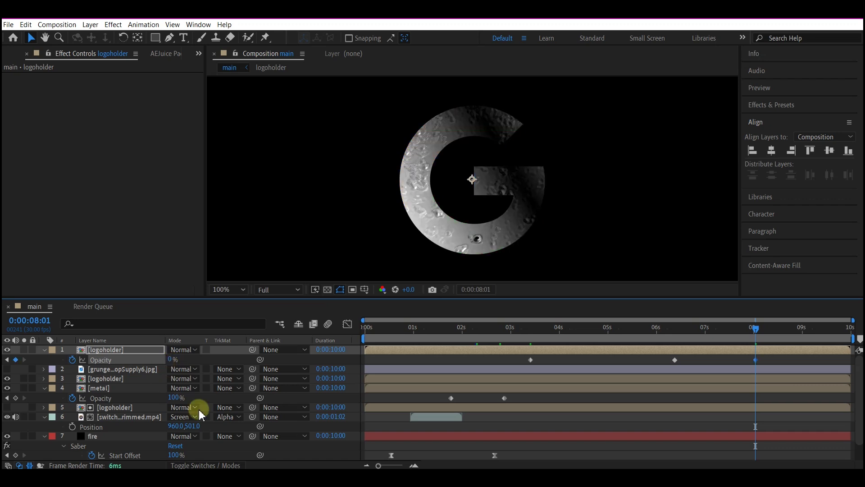
click(55, 456)
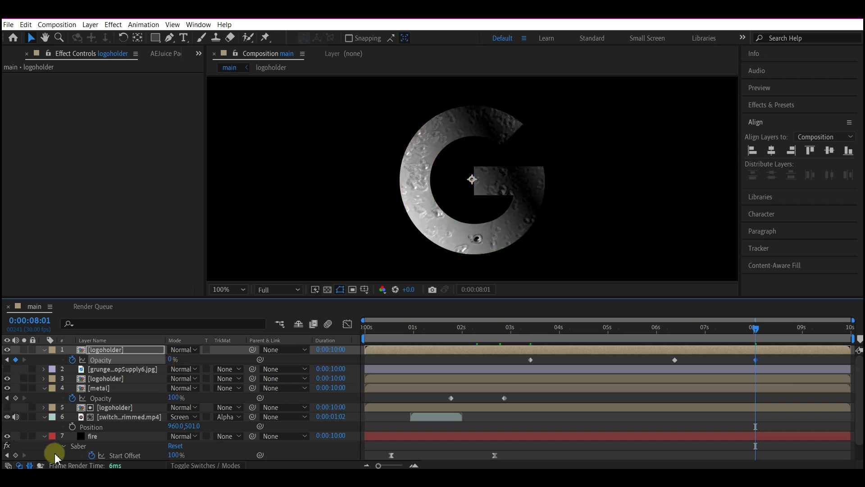
click(101, 389)
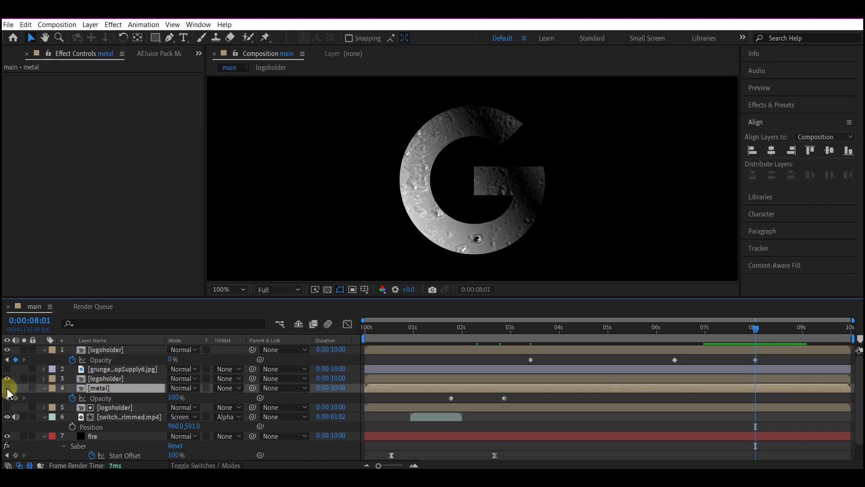
click(7, 388)
click(8, 388)
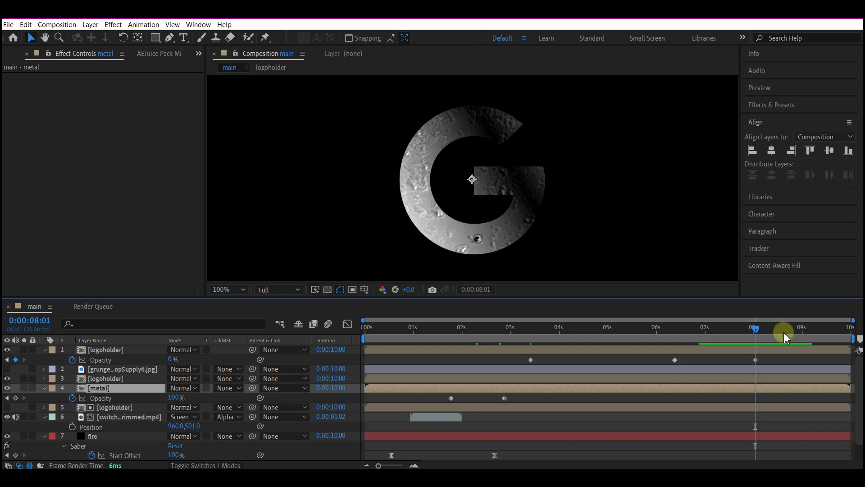
Step: Copy the metal layer's 100% opacity keyframe to 0:00:09:00
click(802, 328)
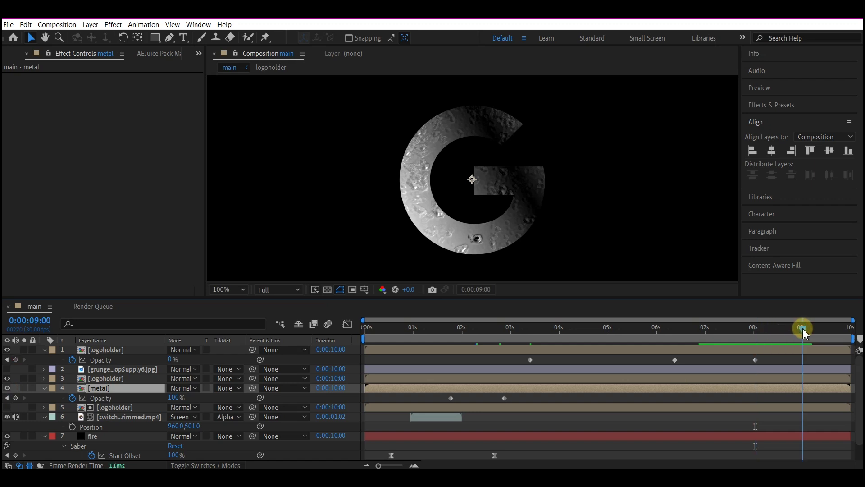
key(u)
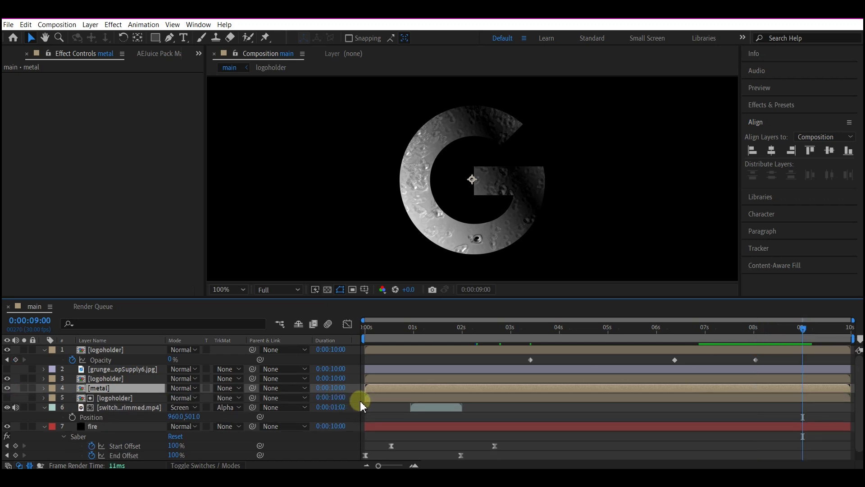
key(u)
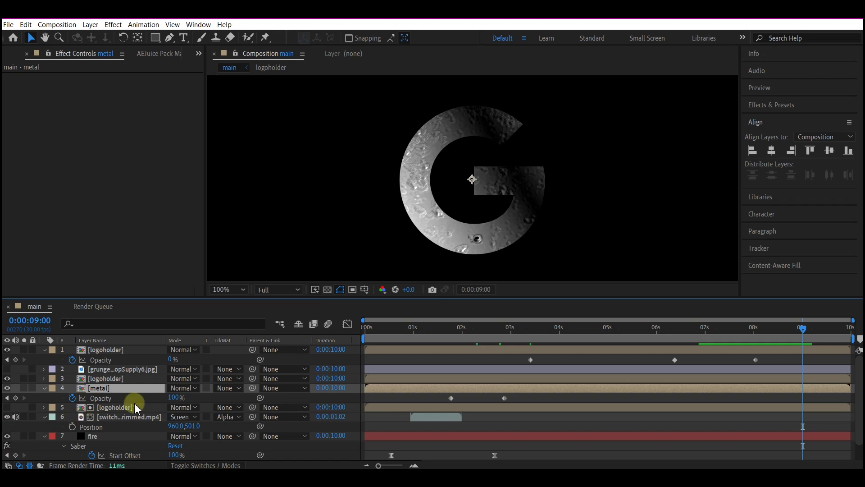
click(503, 398)
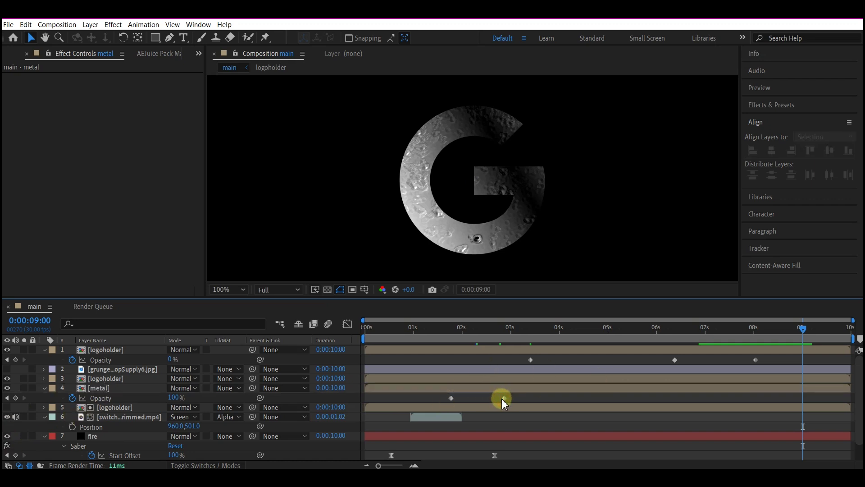
click(503, 399)
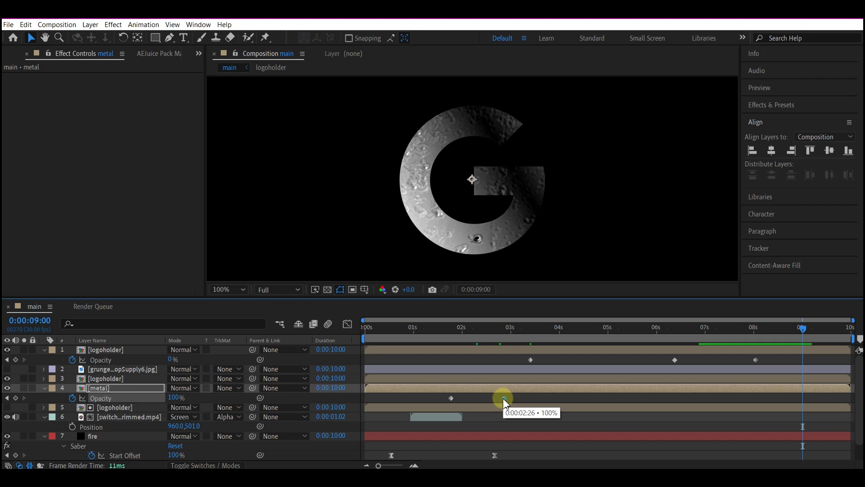
key(ctrl+c)
key(ctrl+v)
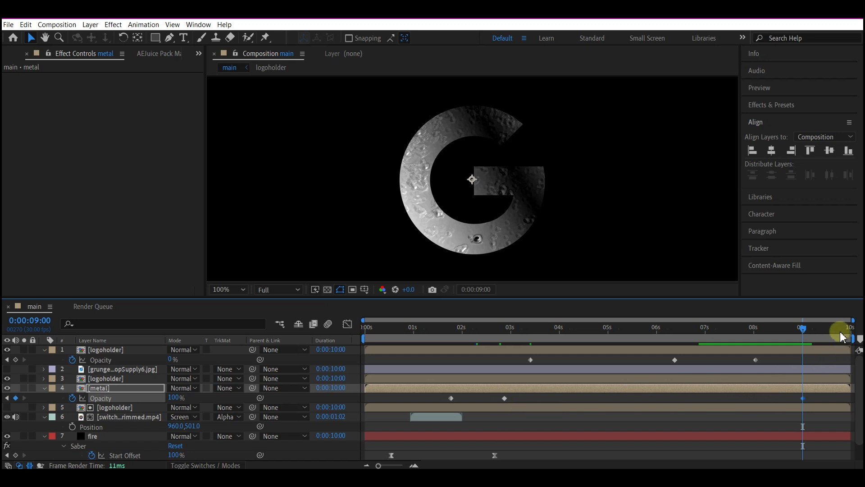
Step: Keyframe the metal layer's opacity at 0% on the last frame, 0:00:09:29
drag(841, 337, 851, 334)
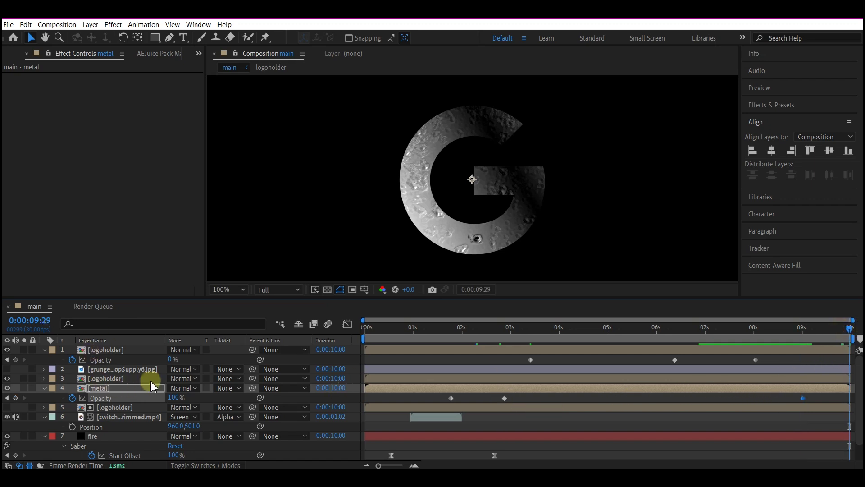
click(175, 398)
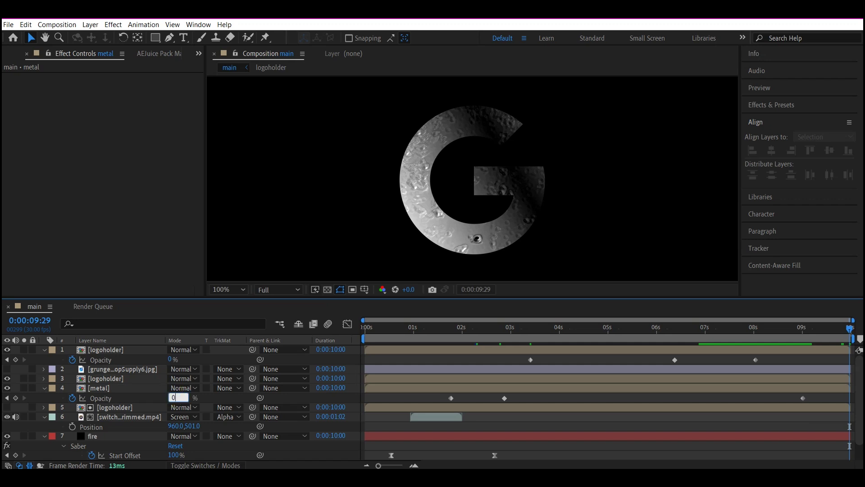
key(Return)
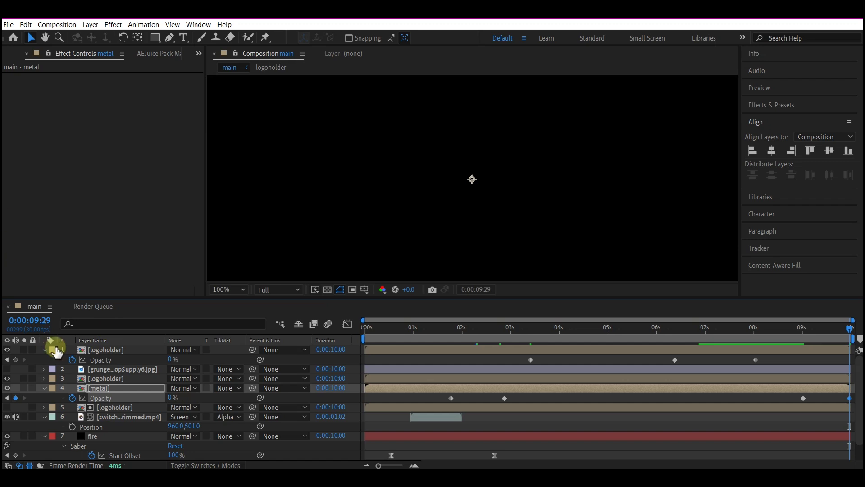
Step: Fit the composition in the viewer and add a null object above all layers
click(224, 290)
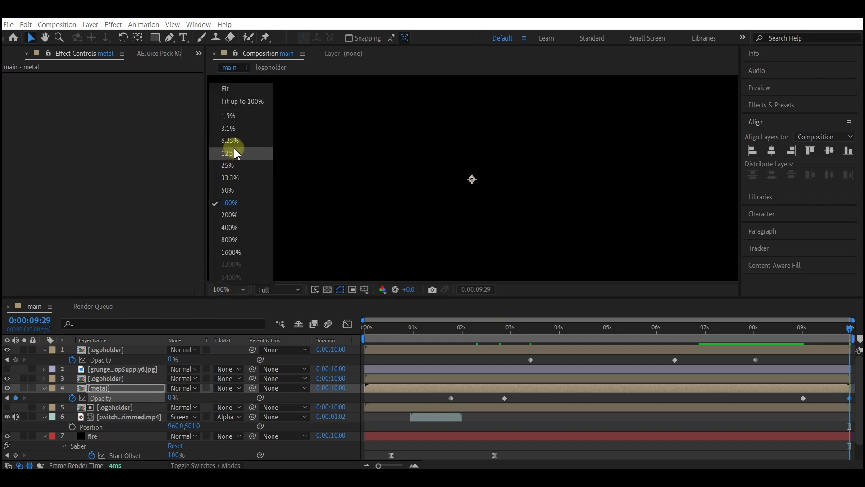
click(231, 88)
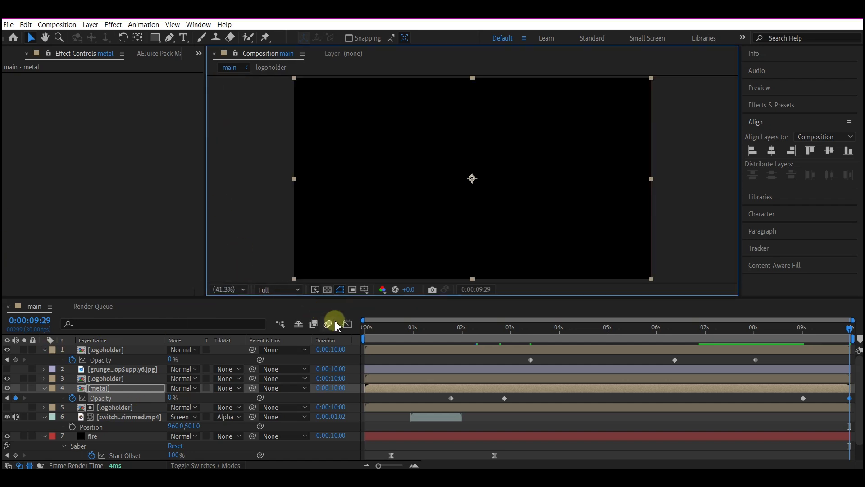
click(369, 327)
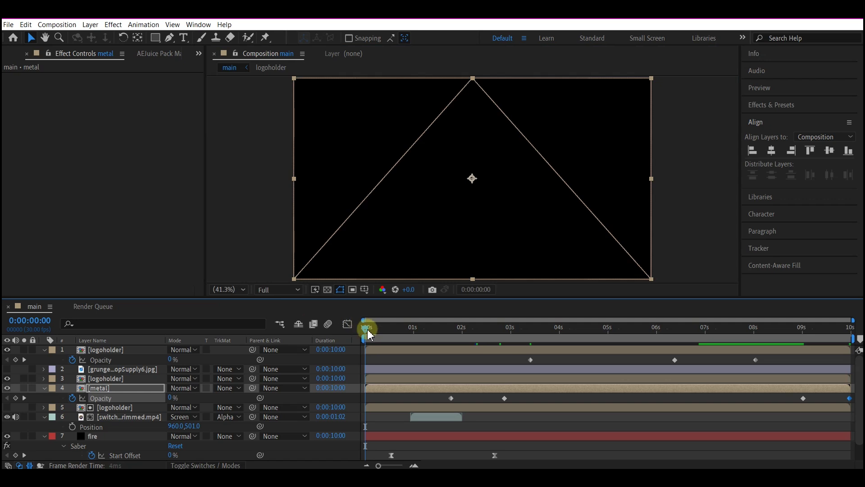
drag(369, 333, 411, 329)
right_click(47, 358)
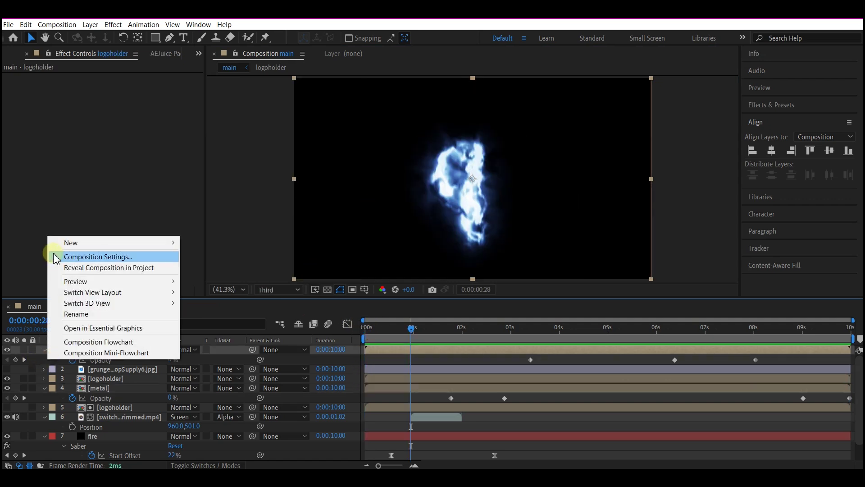
mouse_move(71, 249)
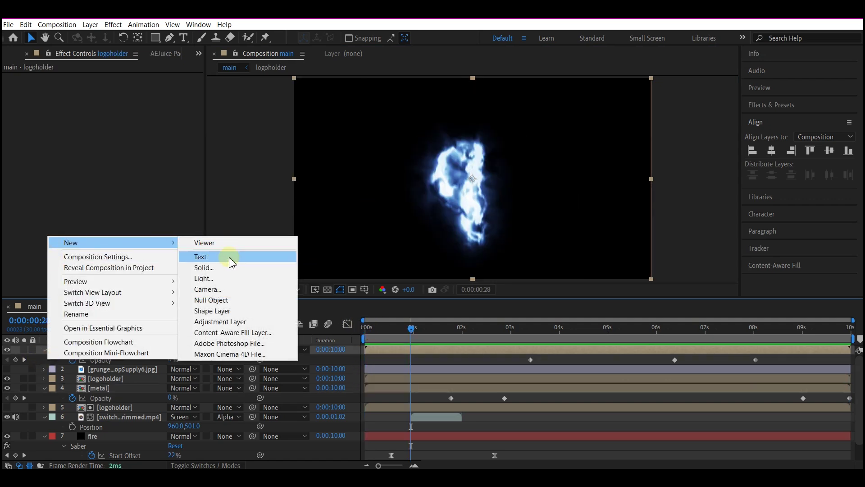
click(206, 303)
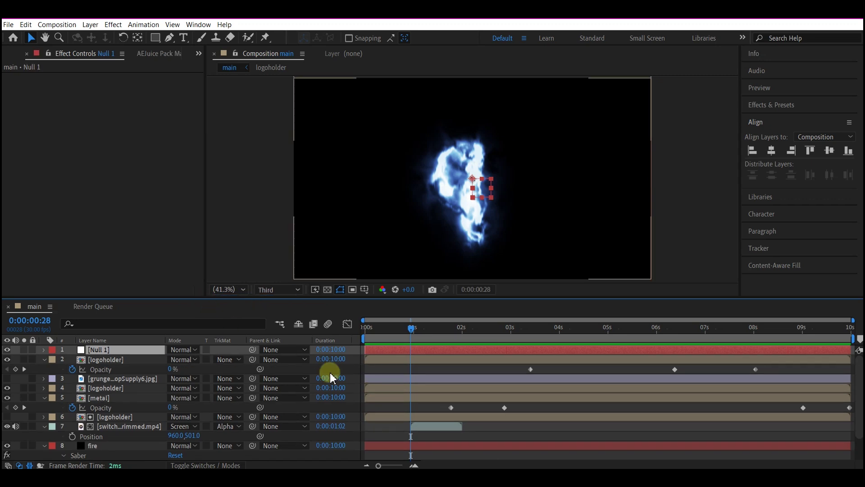
Step: Centre the null's anchor point and parent every layer from the top logoholder down to fire to the null
key(ctrl+Down)
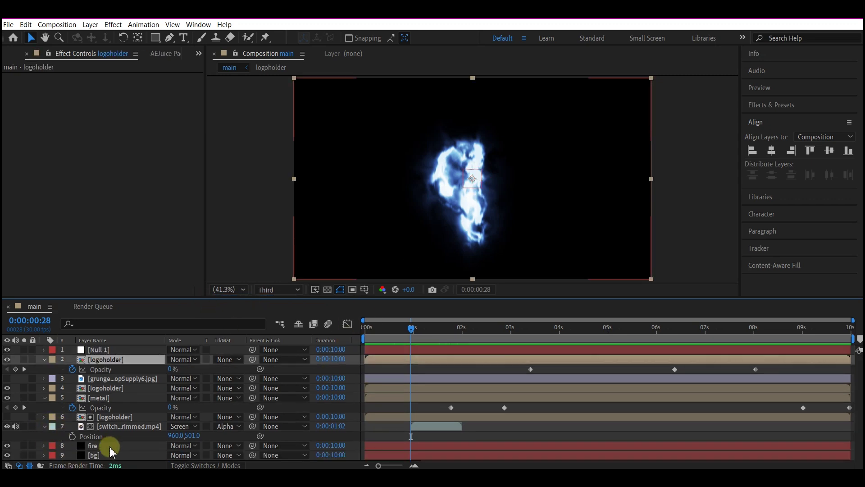
shift+click(92, 446)
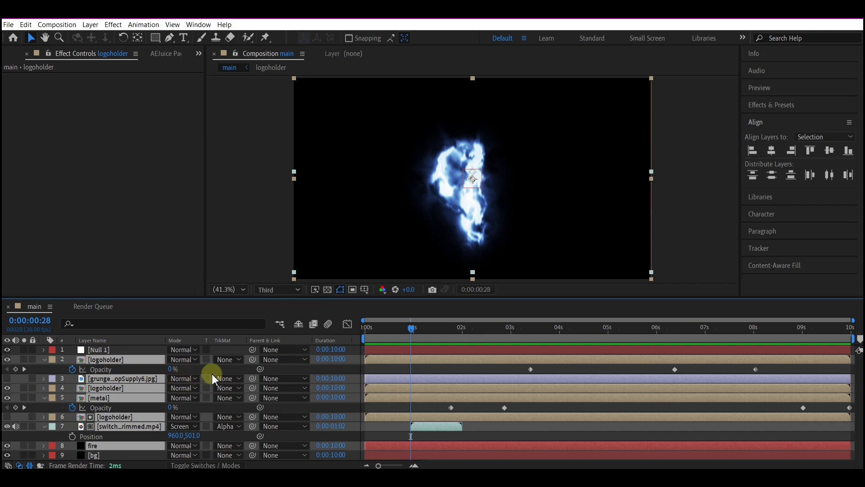
drag(254, 360, 96, 356)
Step: Keyframe the null's scale at 100% at 0:00:02:05
click(97, 351)
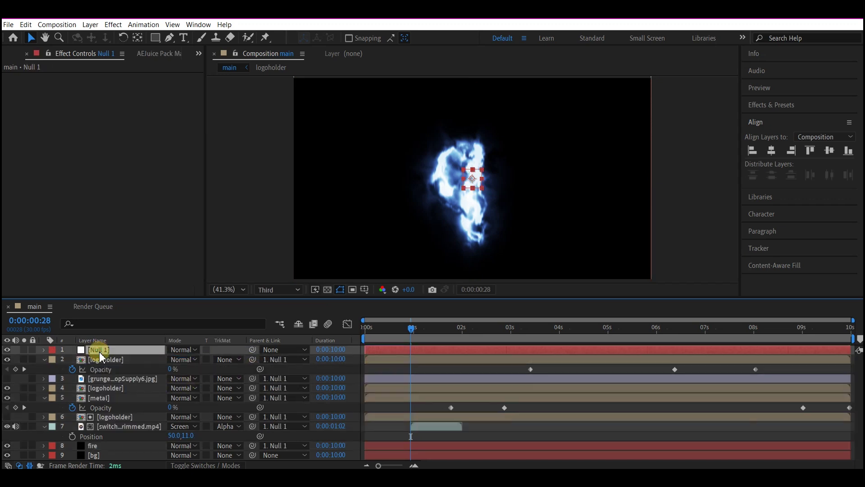
key(s)
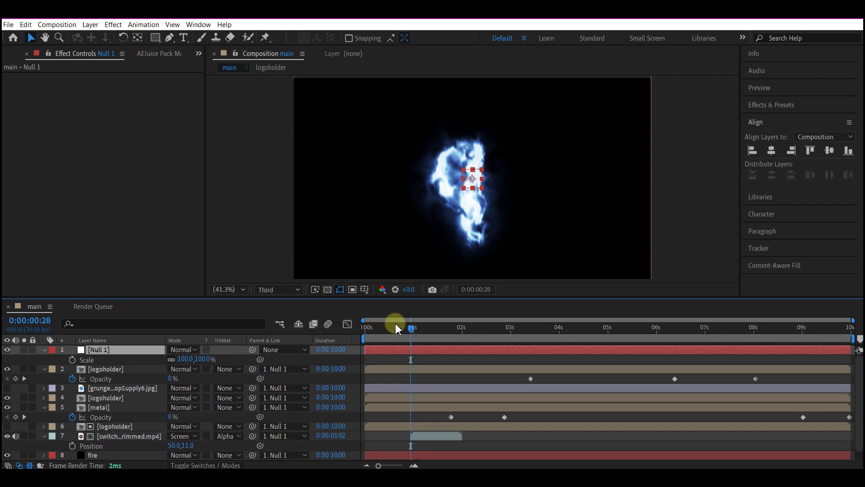
drag(413, 326, 472, 339)
click(72, 359)
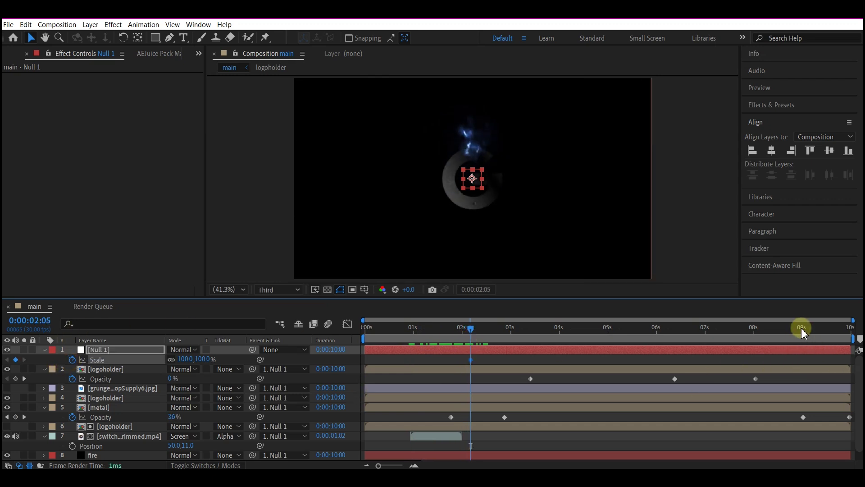
Step: Keyframe the null's scale at 150% on the last frame, 0:00:09:29
drag(801, 329, 855, 335)
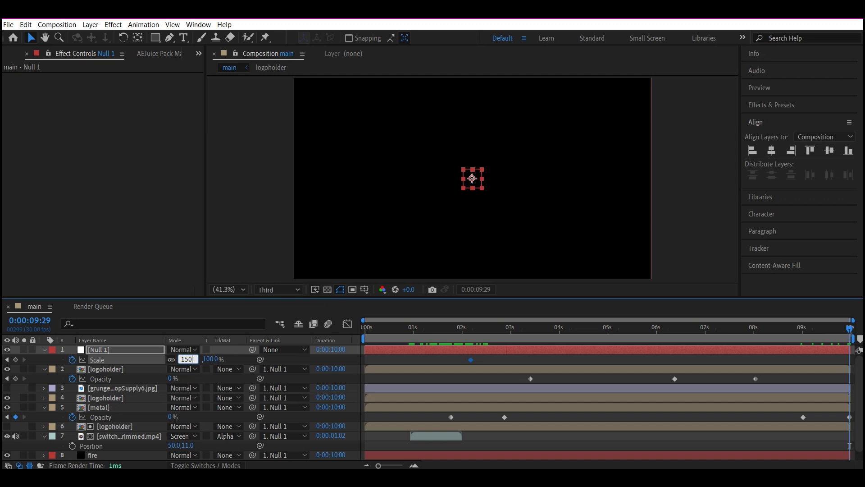
key(Return)
click(185, 359)
click(96, 385)
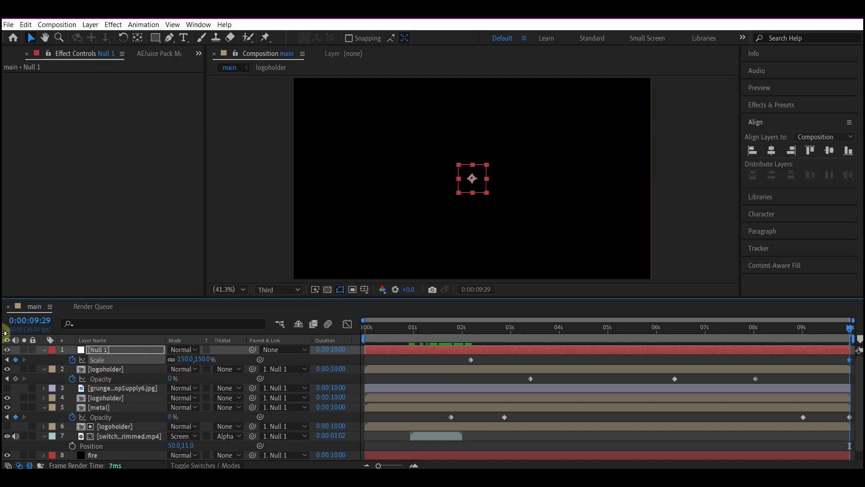
Step: Add an adjustment layer directly above the logoholder layer that carries the Vegas effect
click(108, 369)
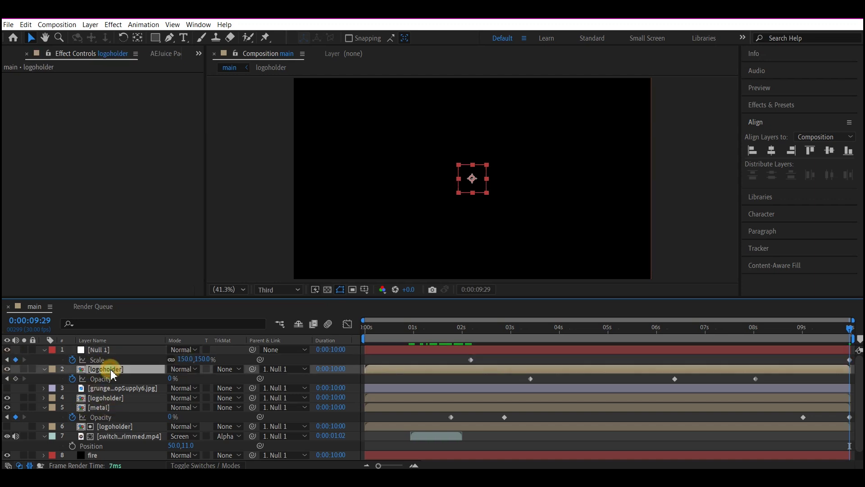
drag(112, 373, 104, 404)
click(101, 399)
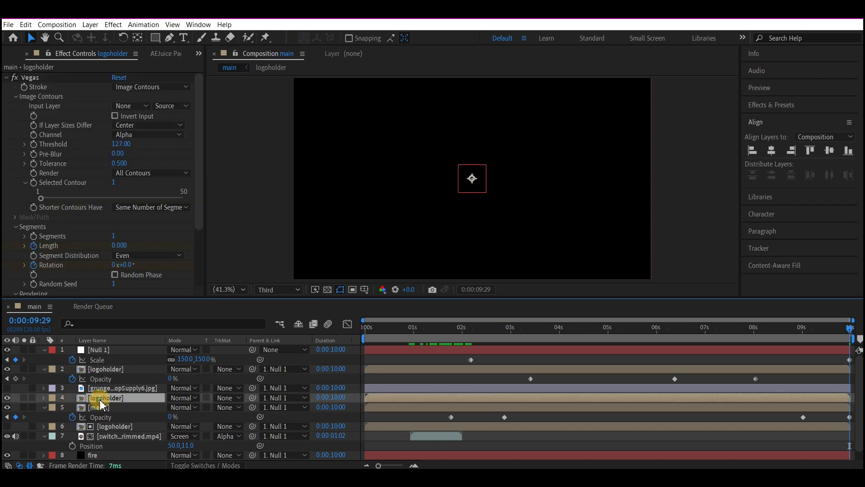
right_click(16, 402)
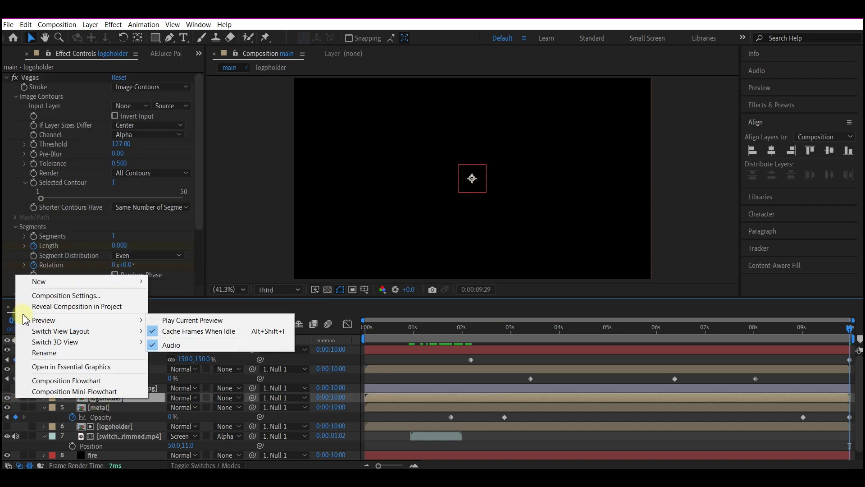
mouse_move(38, 281)
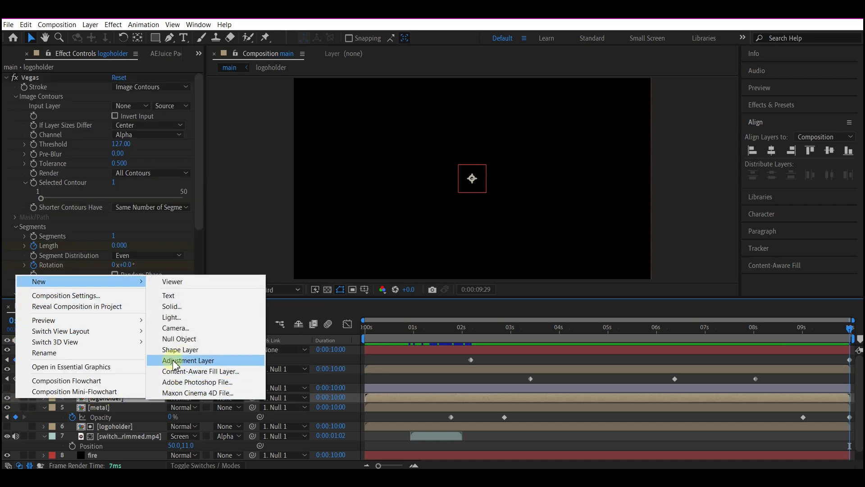
click(188, 360)
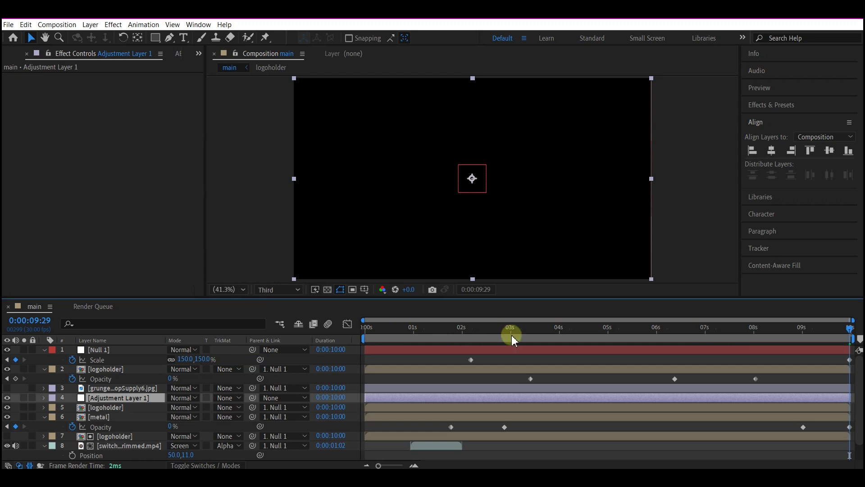
Step: Apply the Curves effect to the adjustment layer, previewing the metal logo at 0:00:02:17
mouse_move(494, 328)
mouse_down()
mouse_move(475, 332)
mouse_move(490, 333)
mouse_up()
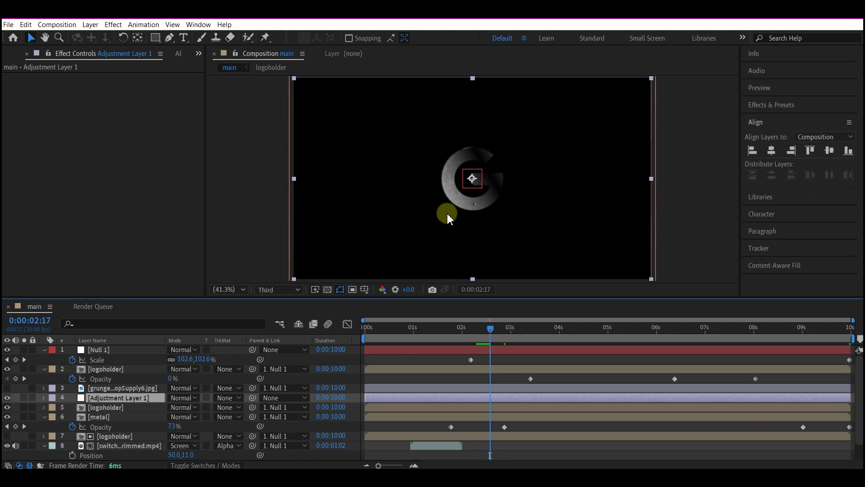
key(ctrl+space)
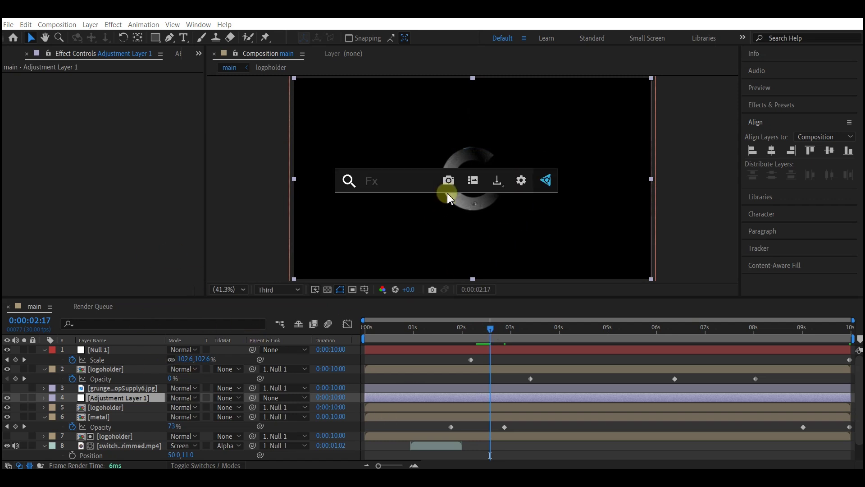
text(cu)
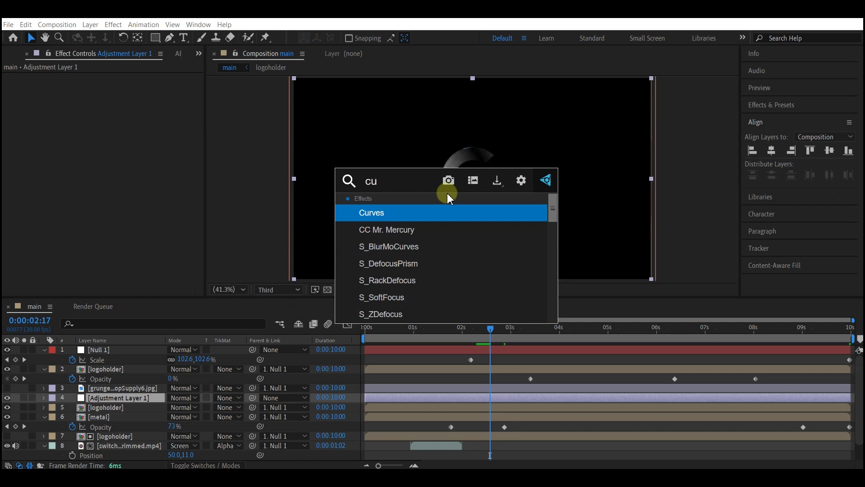
text(rv)
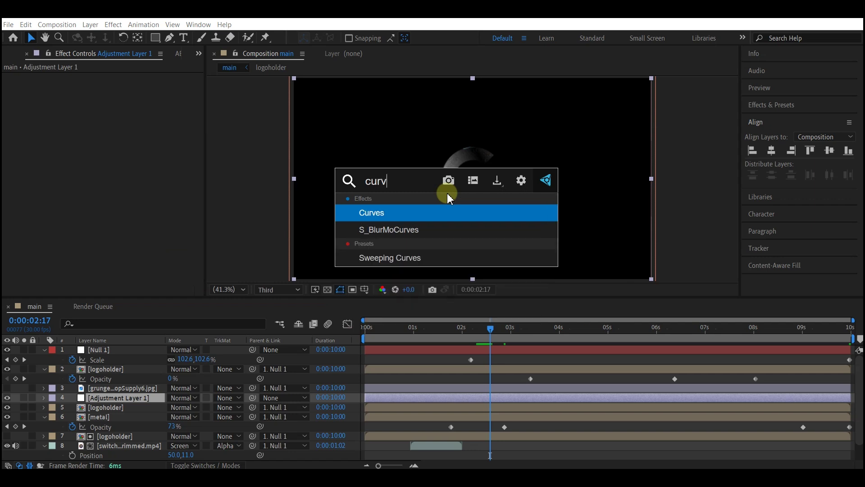
click(396, 221)
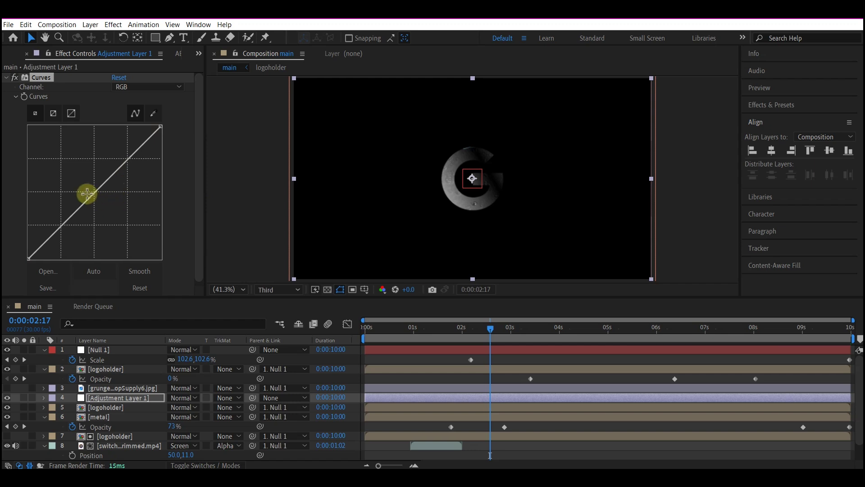
Step: Give the Curves effect a cool tone by slightly raising the Blue channel's midtones and lowering the Red channel's midtones
click(122, 87)
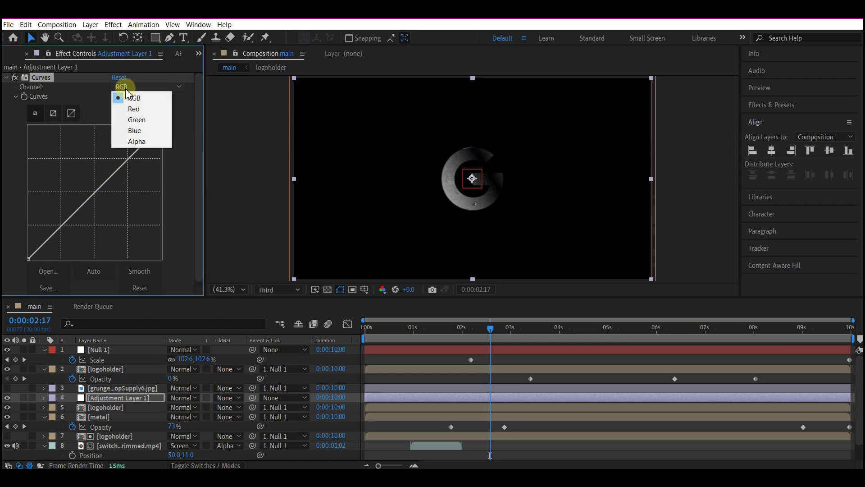
click(137, 132)
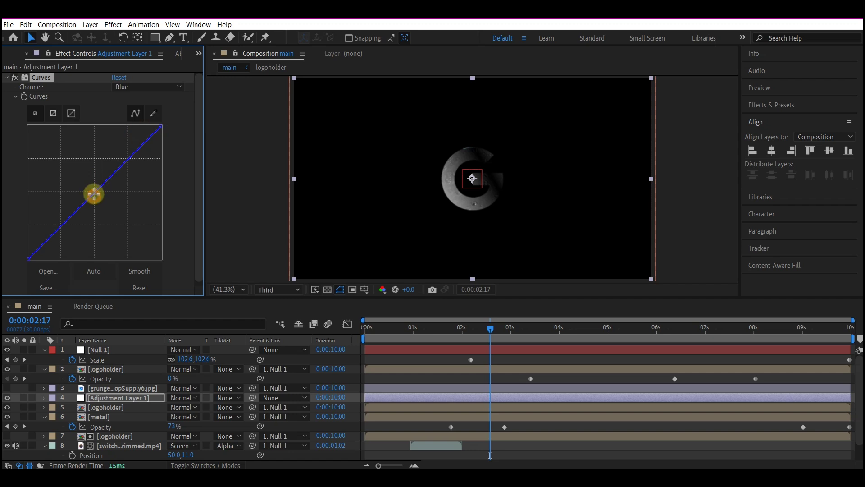
drag(94, 193, 89, 191)
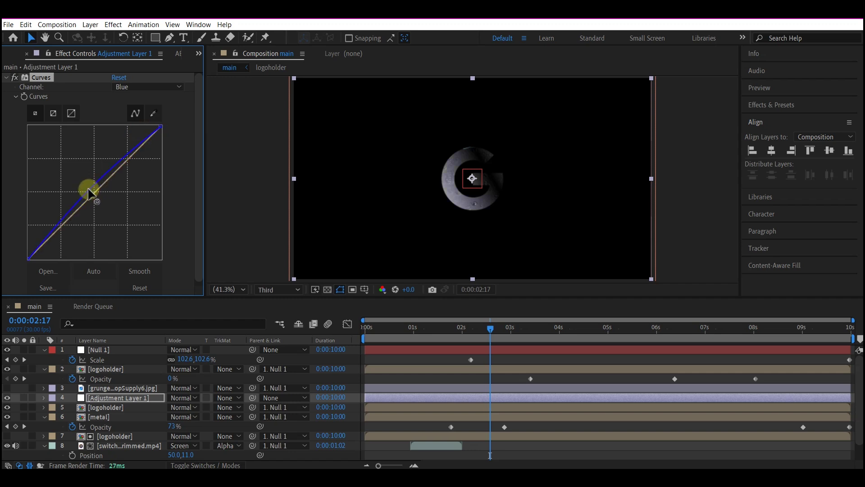
click(129, 87)
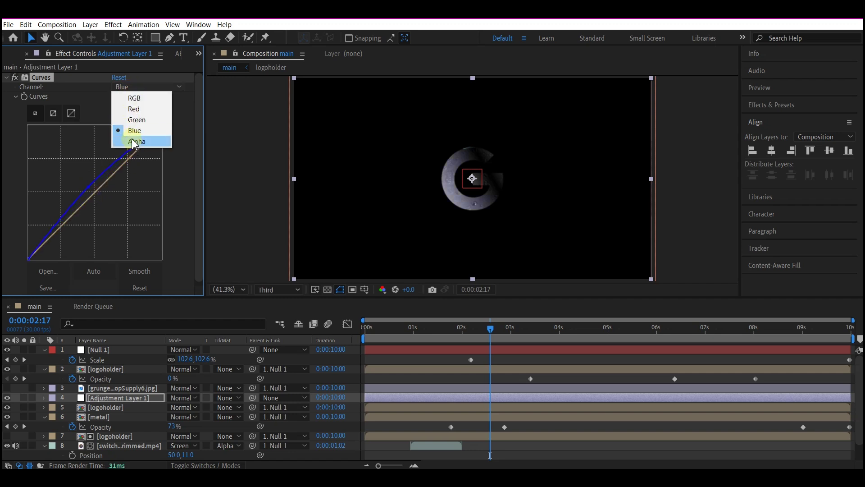
click(136, 109)
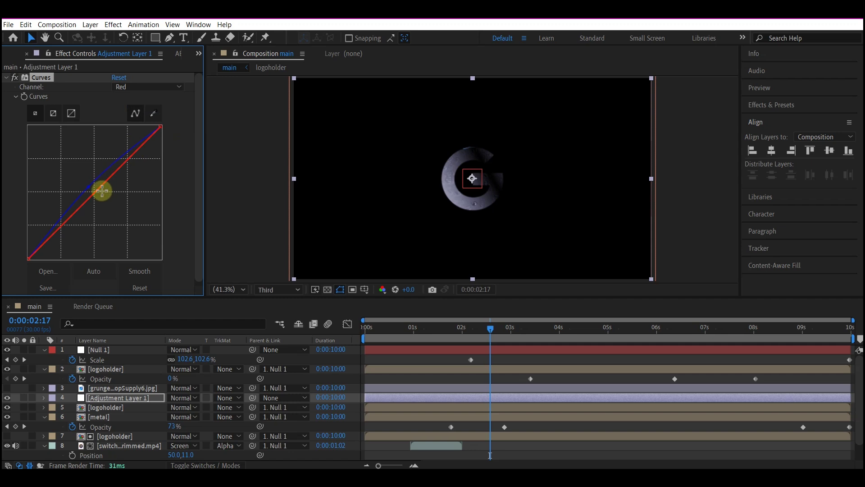
click(100, 192)
drag(102, 196, 104, 198)
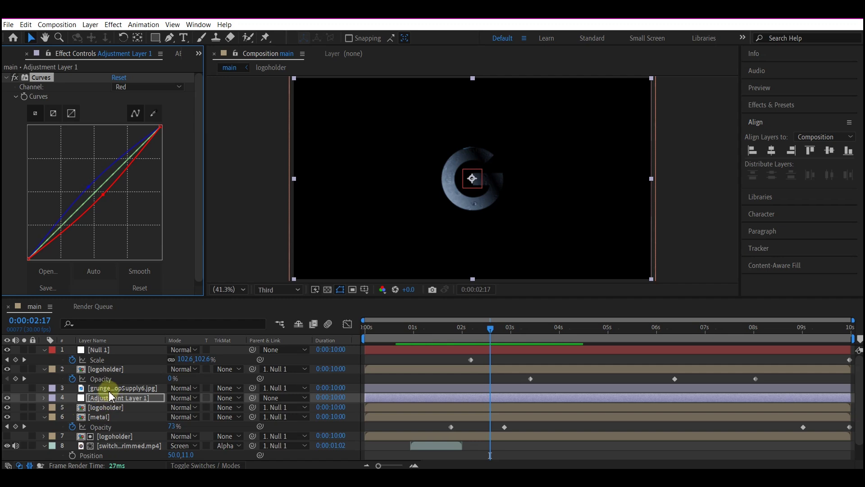
Step: Apply the Tint effect to the metal layer
click(105, 418)
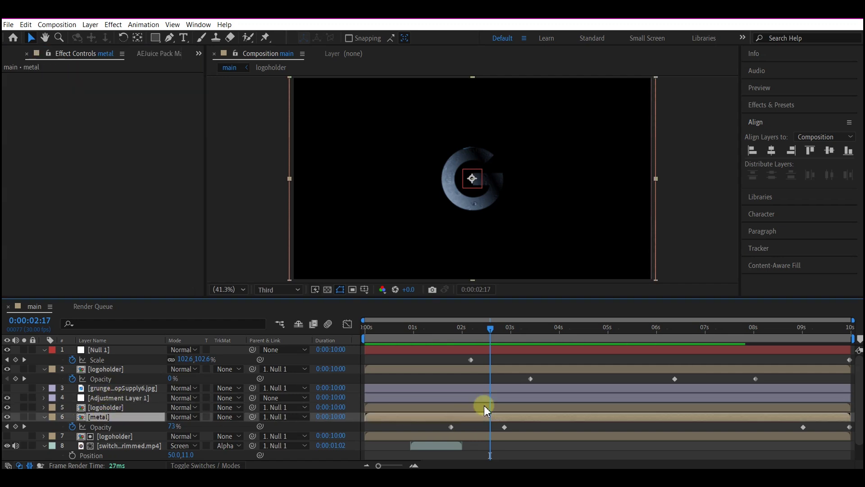
key(ctrl+space)
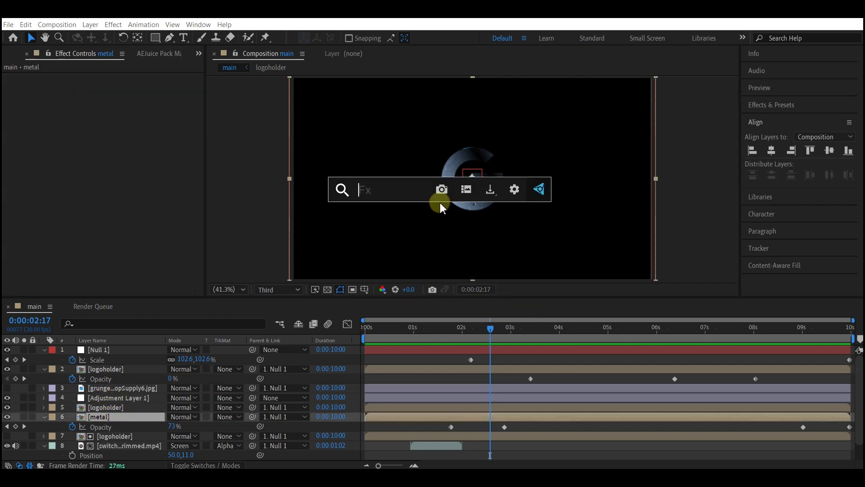
text(ti)
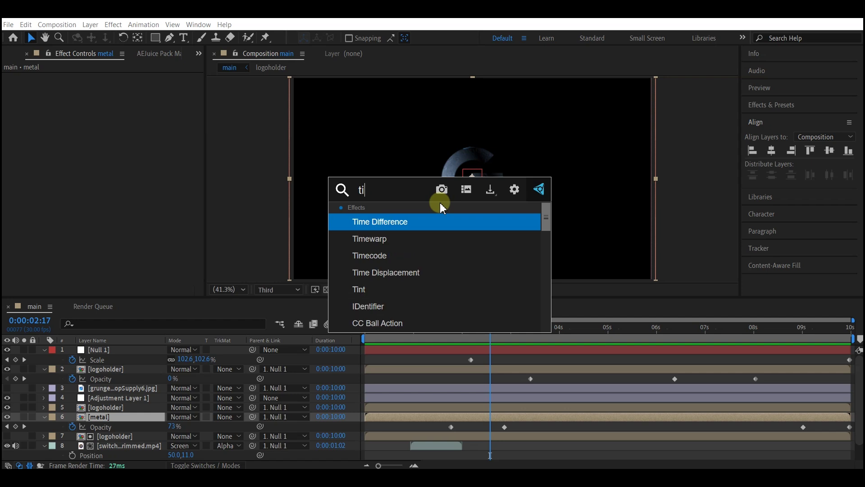
text(nt)
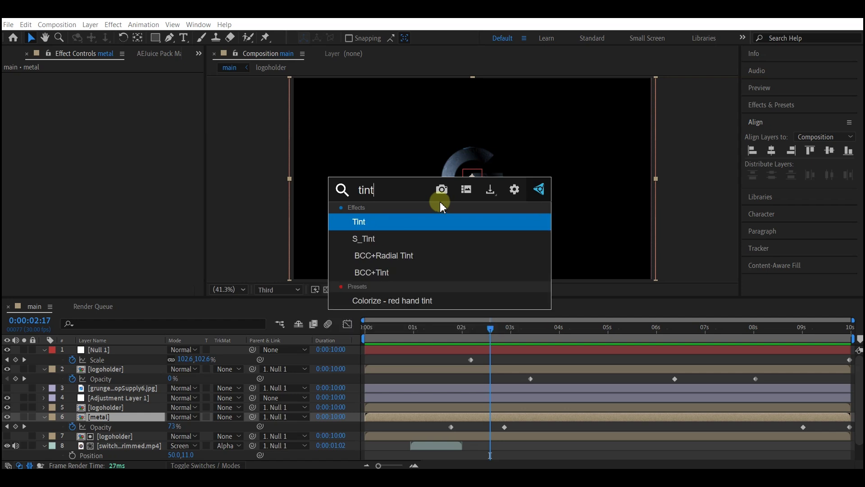
click(376, 226)
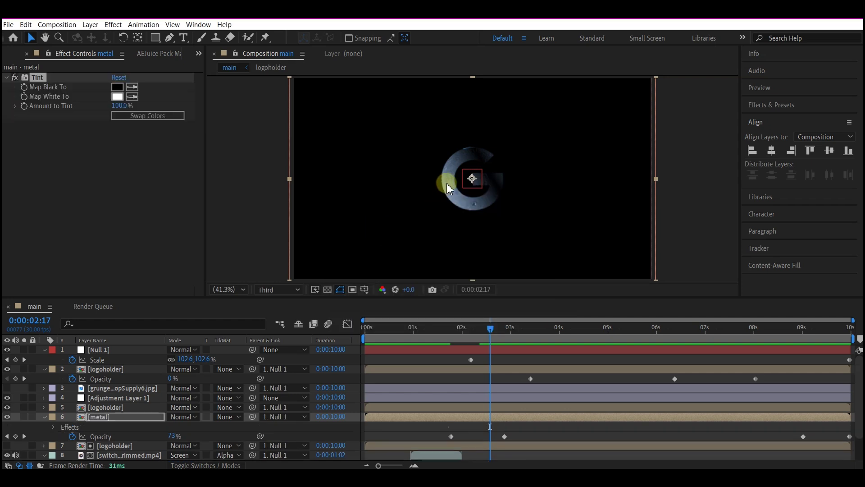
Step: Sample a blue from the flames at 0:00:01:06 for the Tint's Map White To colour and lighten it to 2E4C95
drag(445, 329, 423, 329)
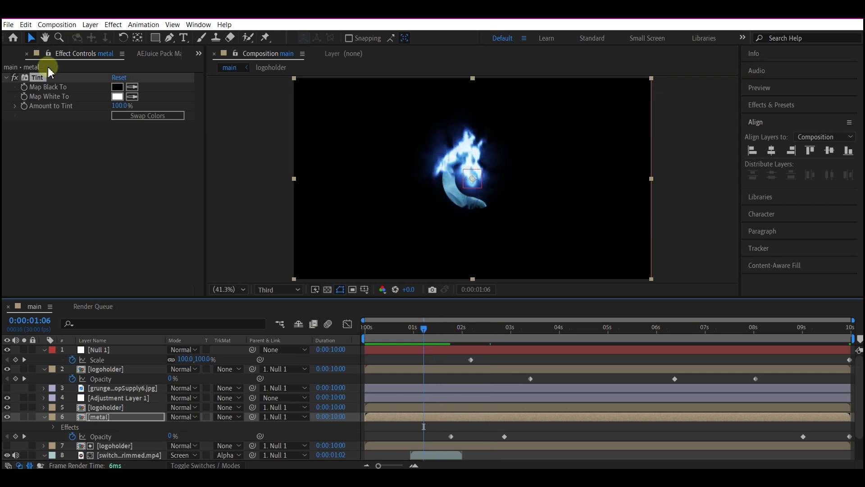
click(132, 96)
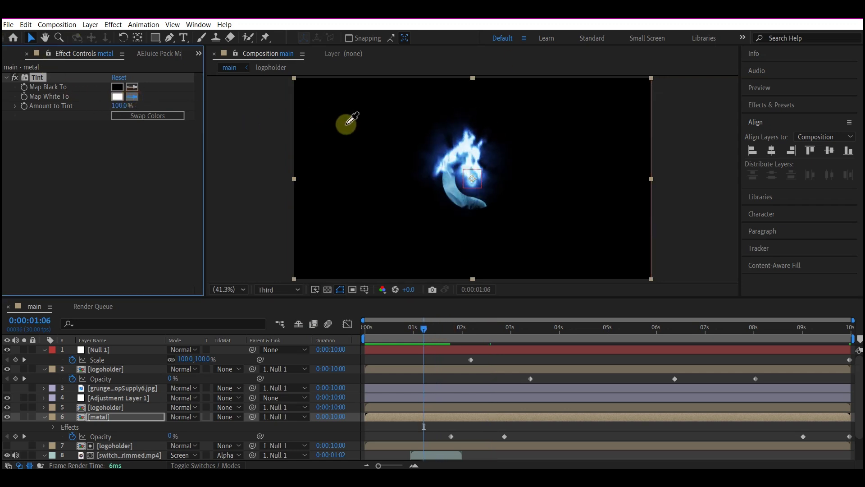
click(442, 152)
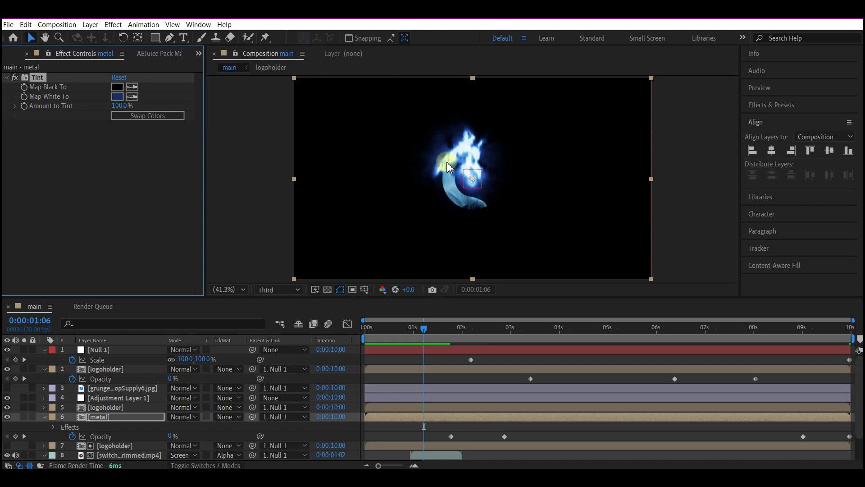
click(117, 97)
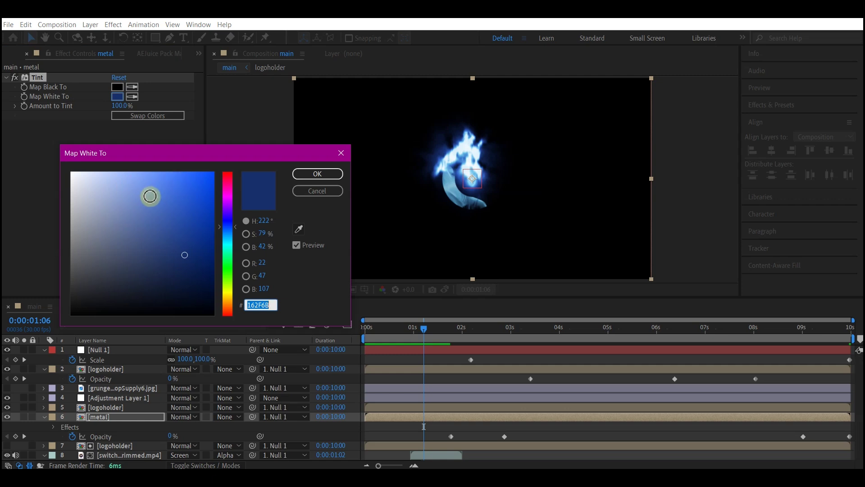
click(170, 231)
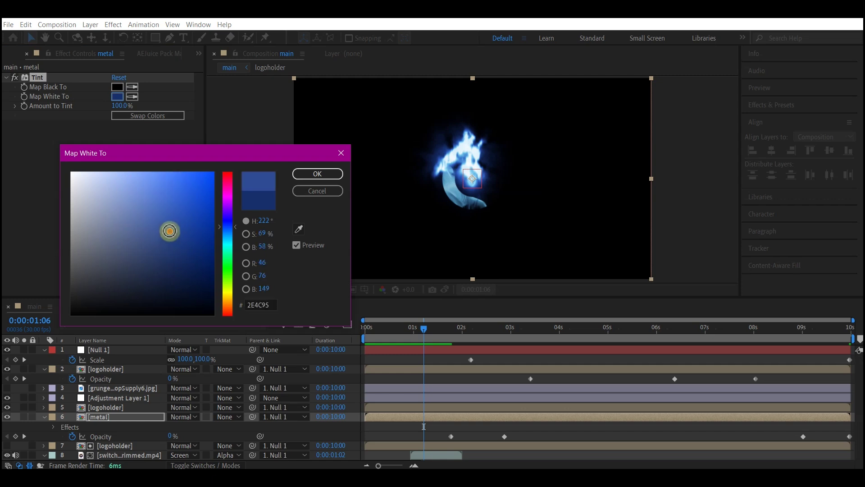
click(293, 177)
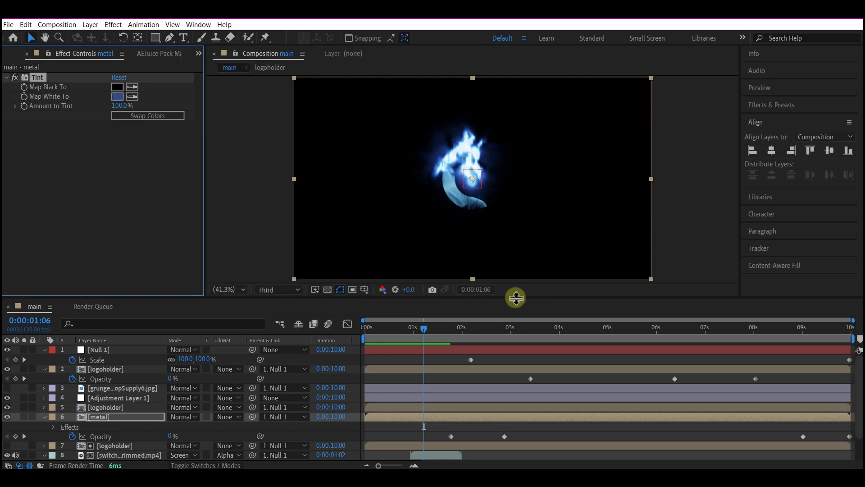
drag(427, 326, 435, 348)
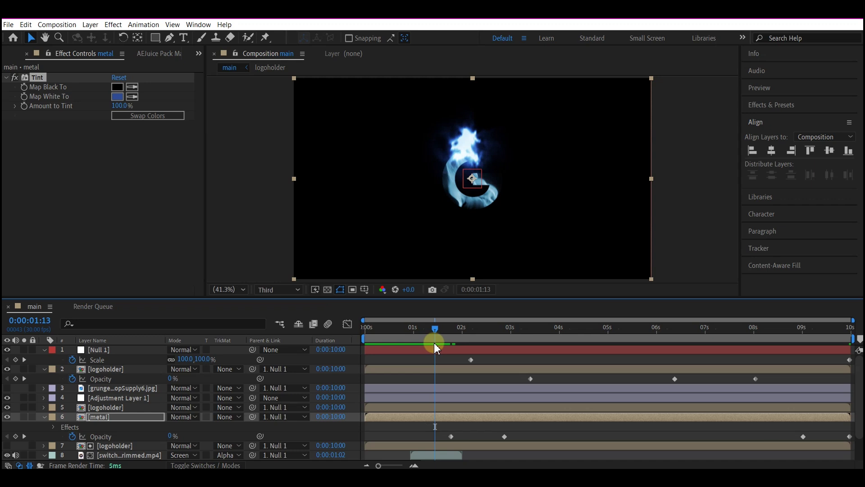